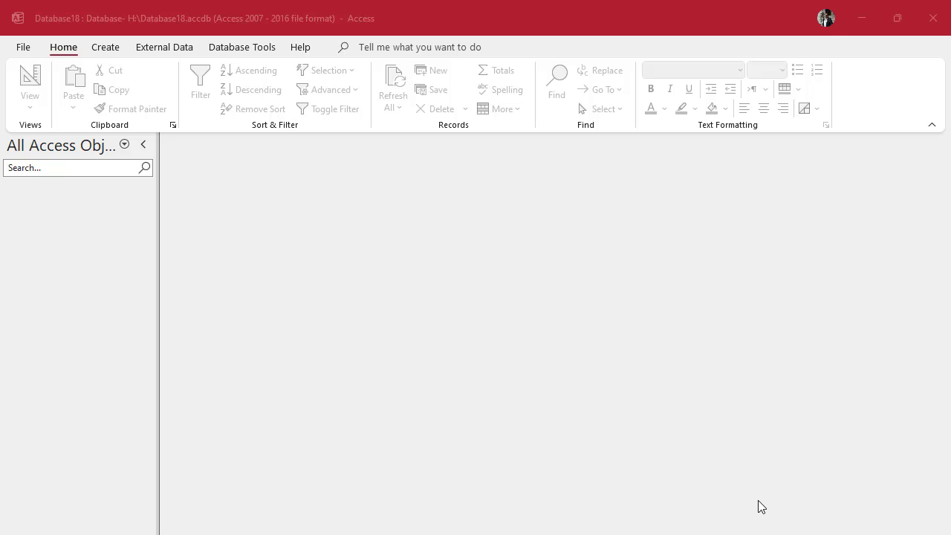
Step: Create a new blank form in design view and save it as Form1
left_click(103, 51)
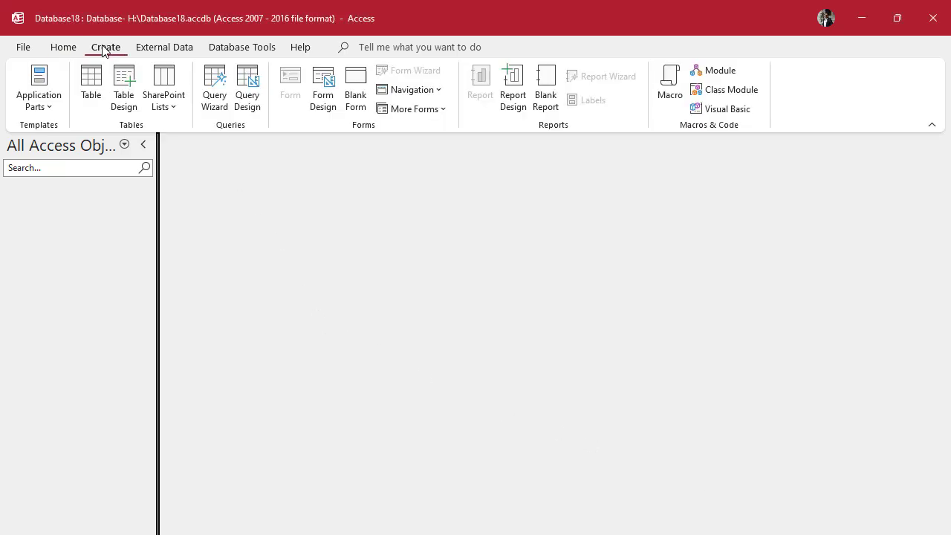
left_click(323, 93)
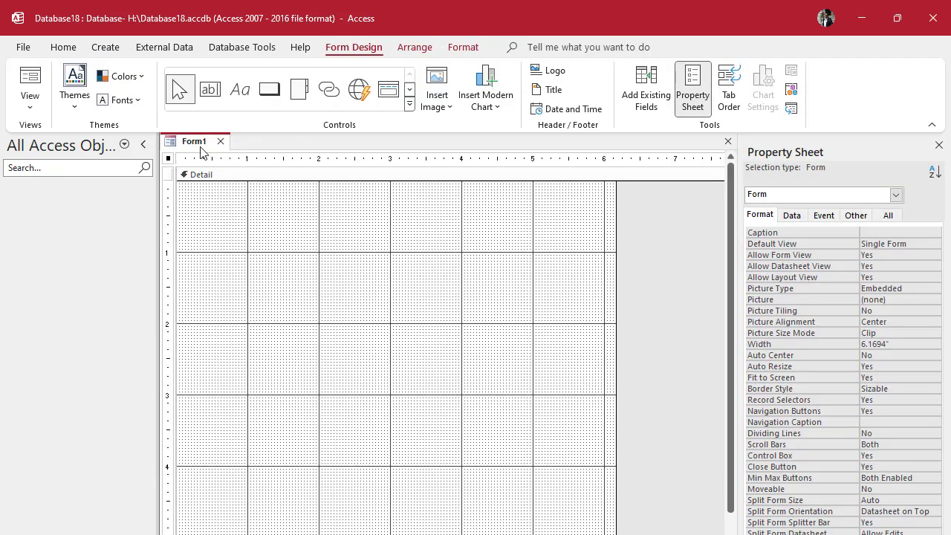
right_click(200, 151)
left_click(237, 159)
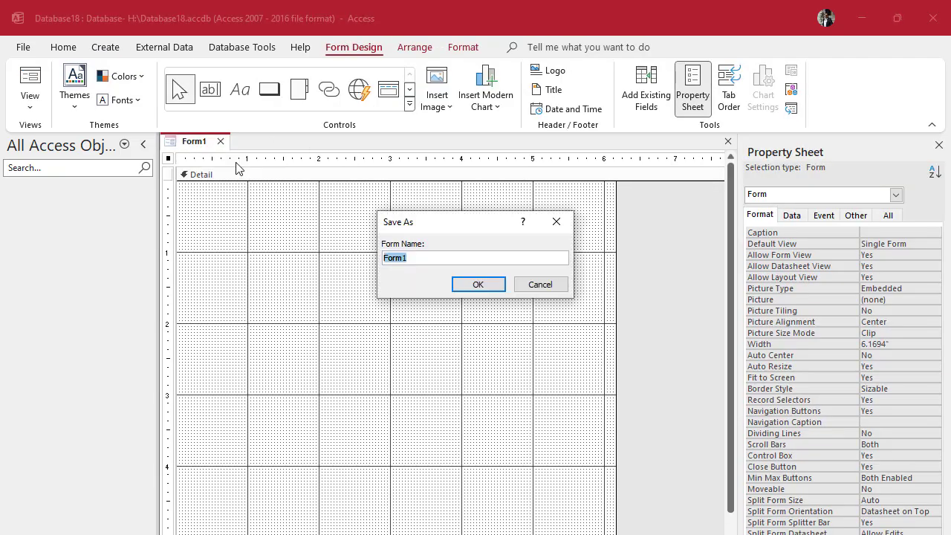
left_click(476, 285)
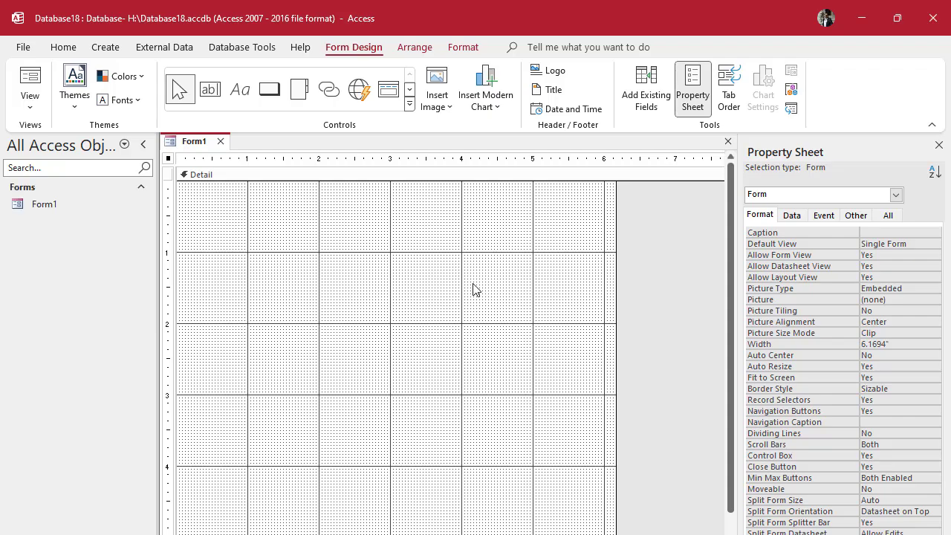
Step: Give the Detail section a Turquoise, Accent 4, Lighter 80% back color
left_click(429, 253)
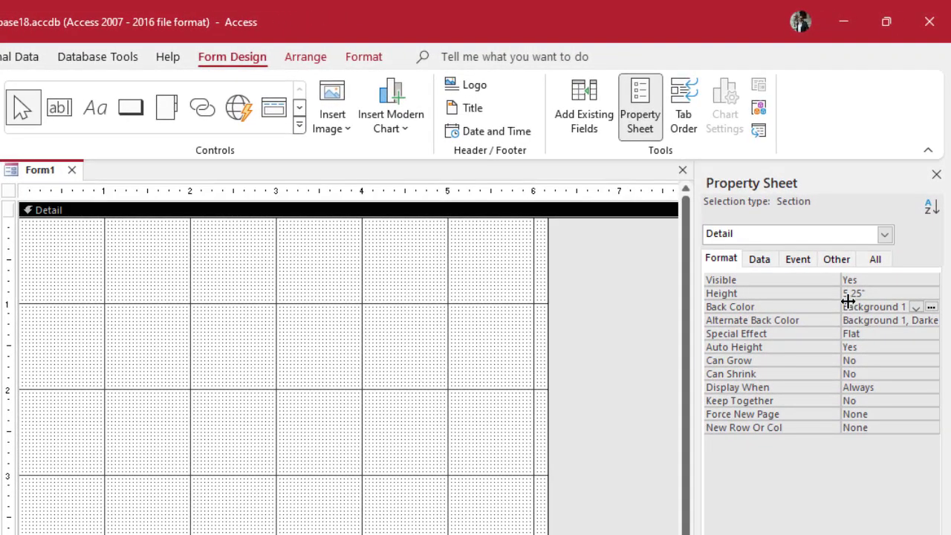
left_click(929, 303)
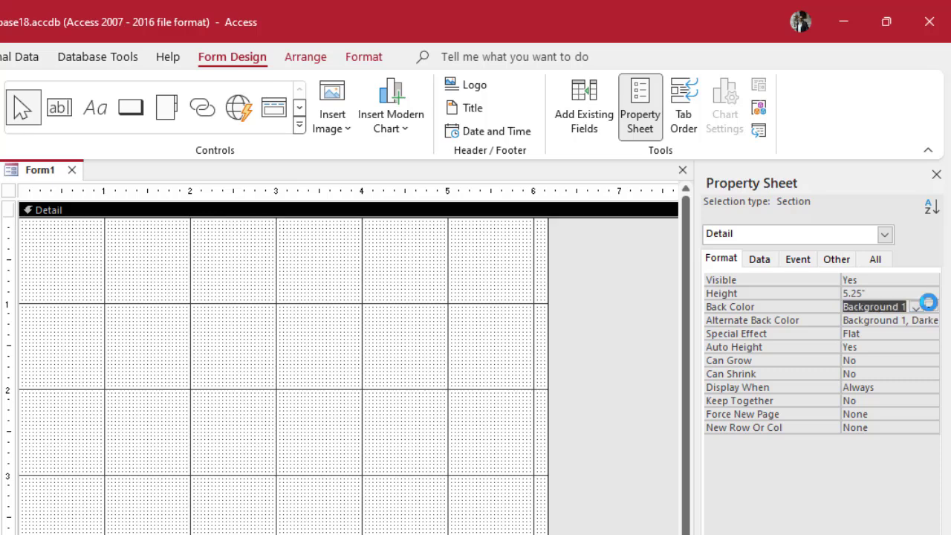
left_click(929, 303)
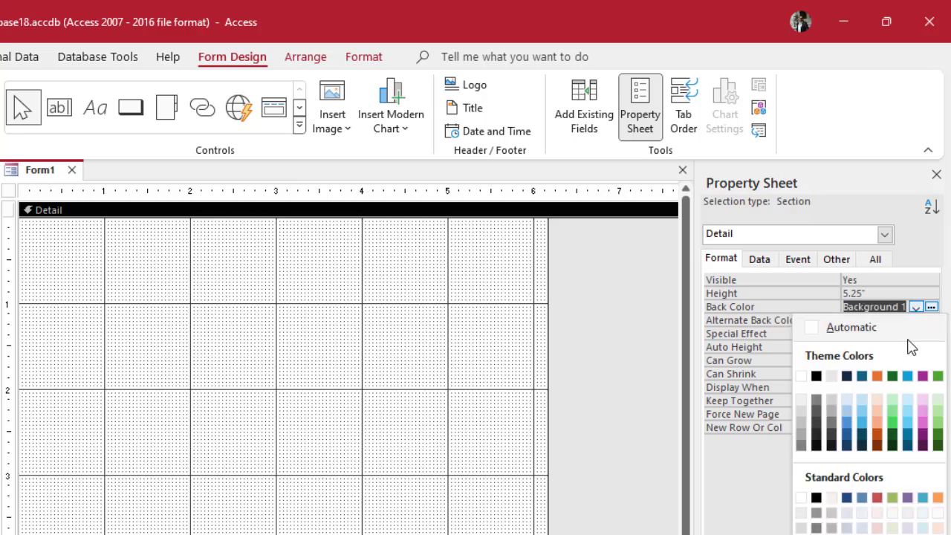
left_click(908, 405)
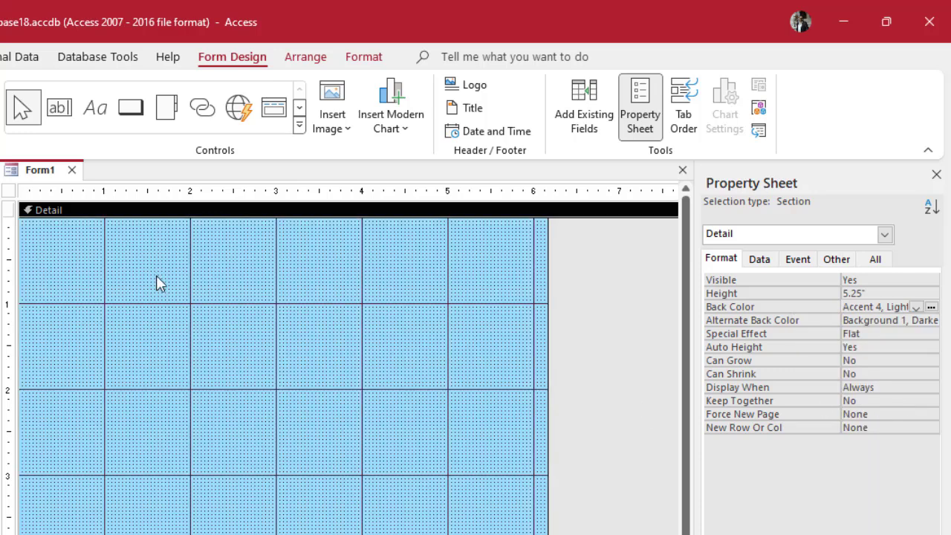
left_click(61, 110)
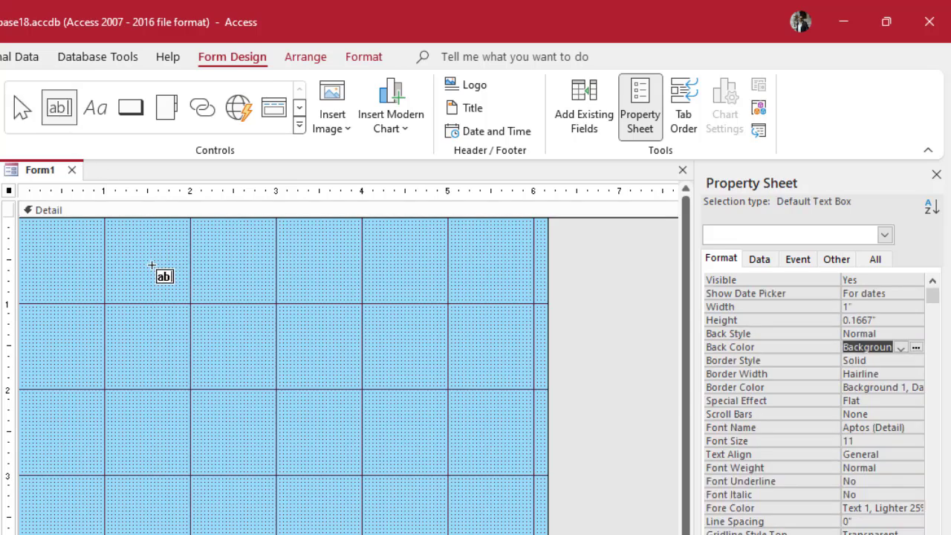
Step: Draw a text box near the top of the form and rename its label to Folder
left_click_drag(133, 269, 344, 296)
left_click(42, 277)
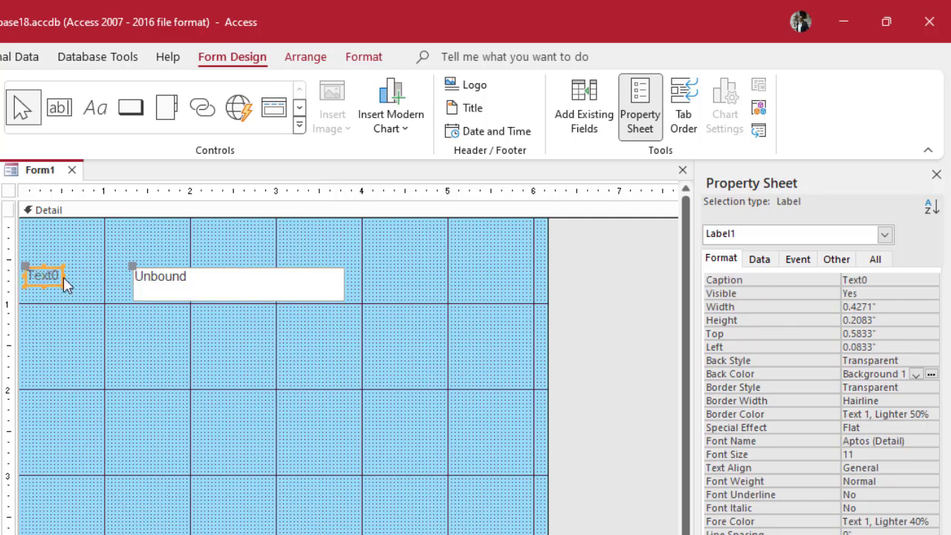
left_click(55, 275)
left_click_drag(56, 275, 15, 275)
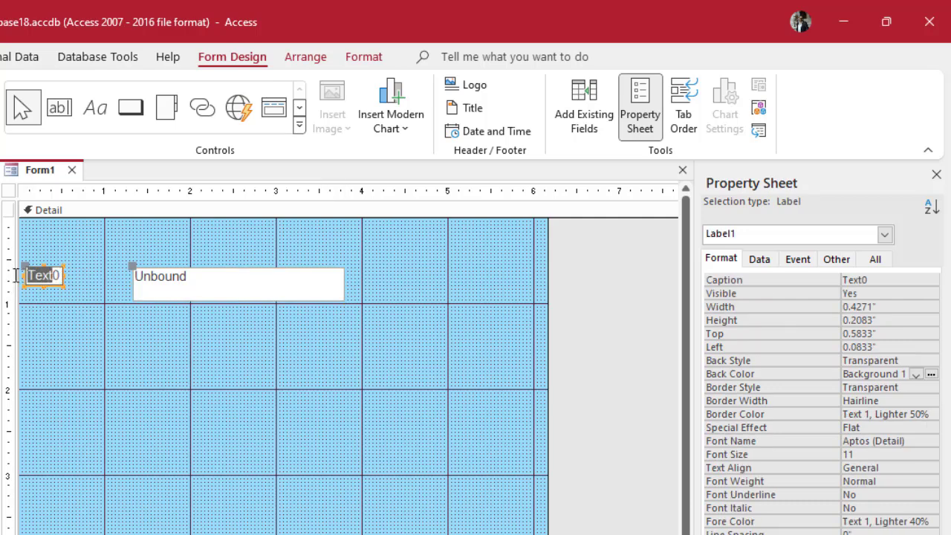
key("Delete")
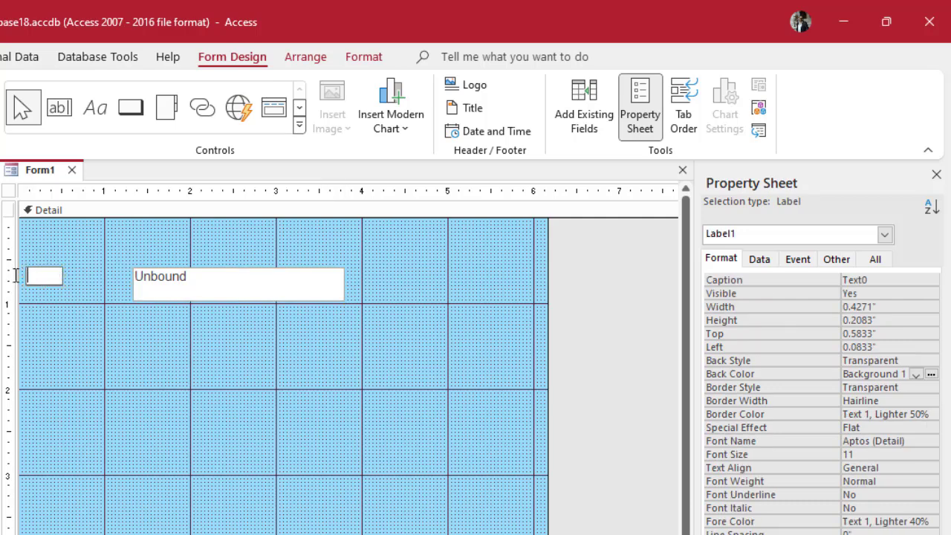
type("Folder")
left_click(151, 321)
left_click(134, 108)
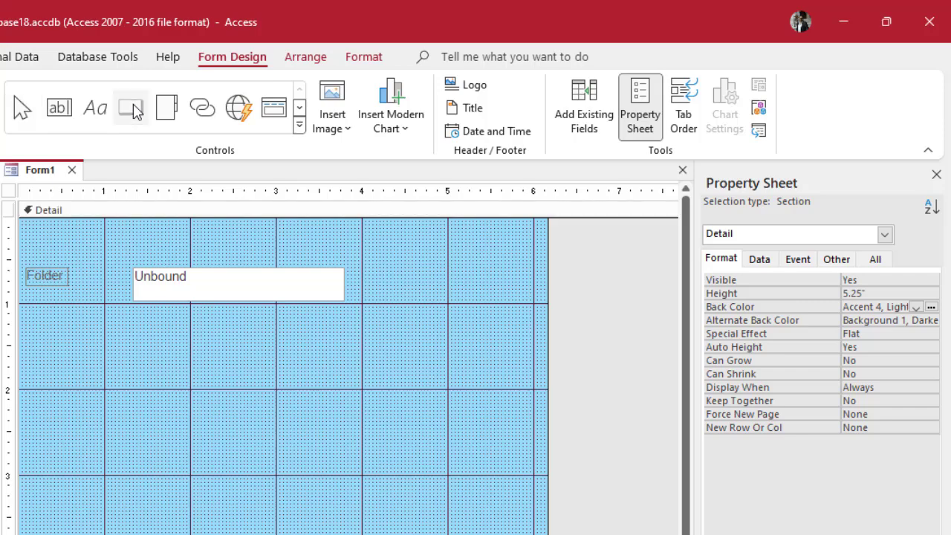
Step: Add a plain command button beside the text box, skipping the wizard, and caption it Browse
left_click(134, 108)
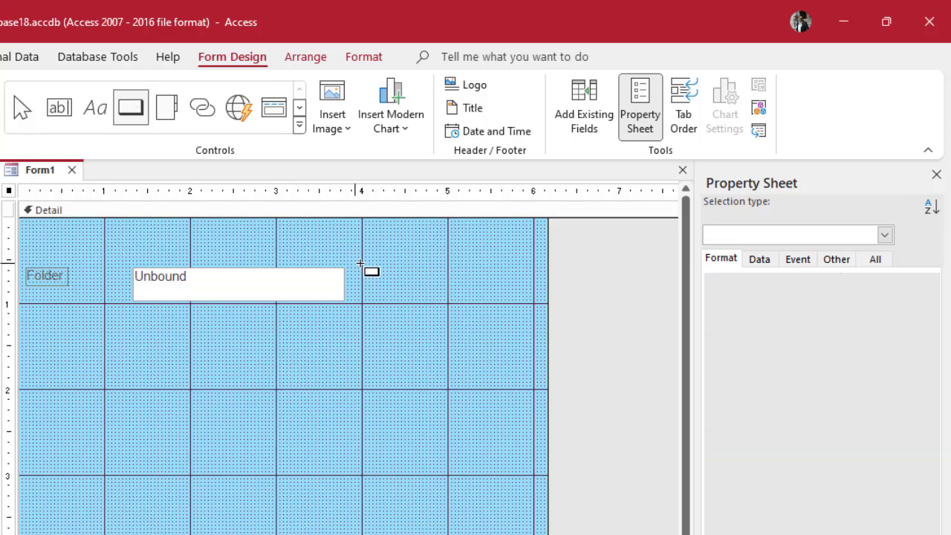
left_click_drag(359, 263, 495, 305)
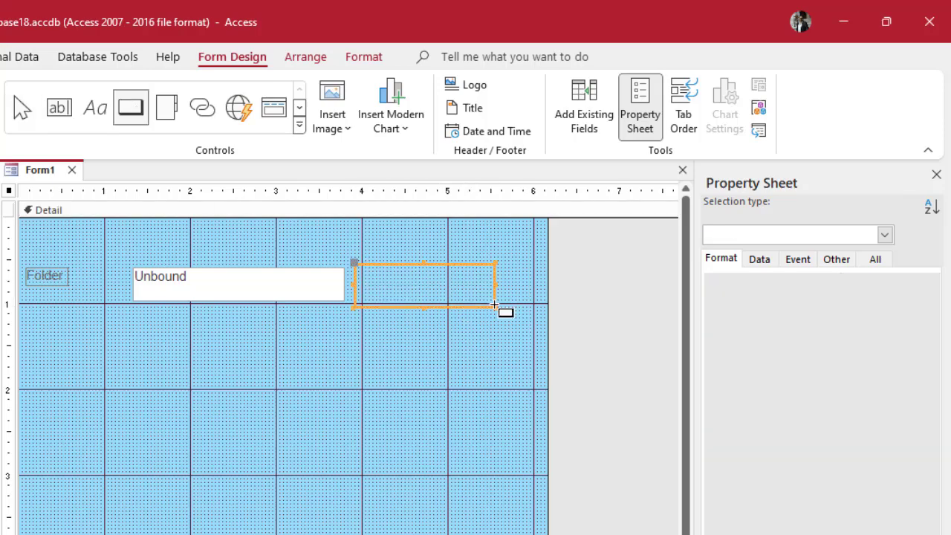
left_click(319, 459)
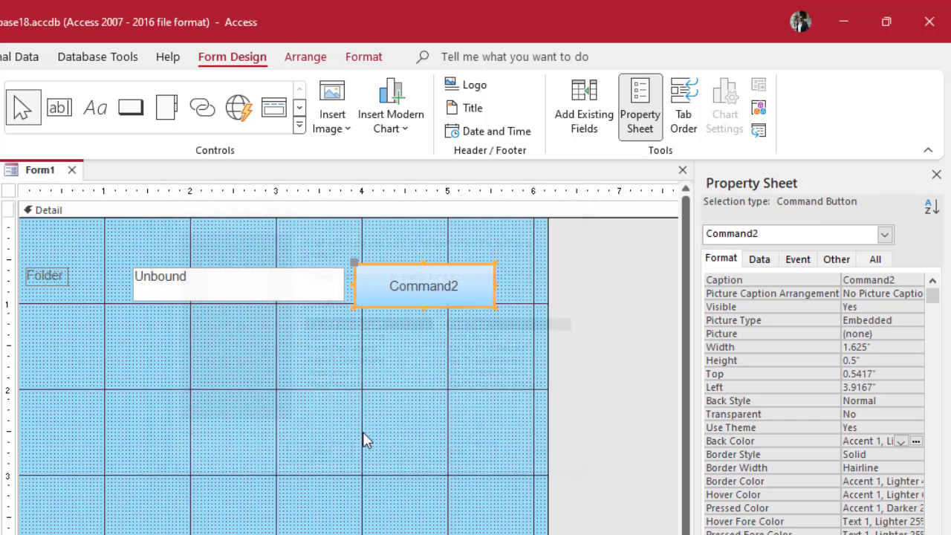
left_click(451, 286)
left_click_drag(463, 286, 368, 286)
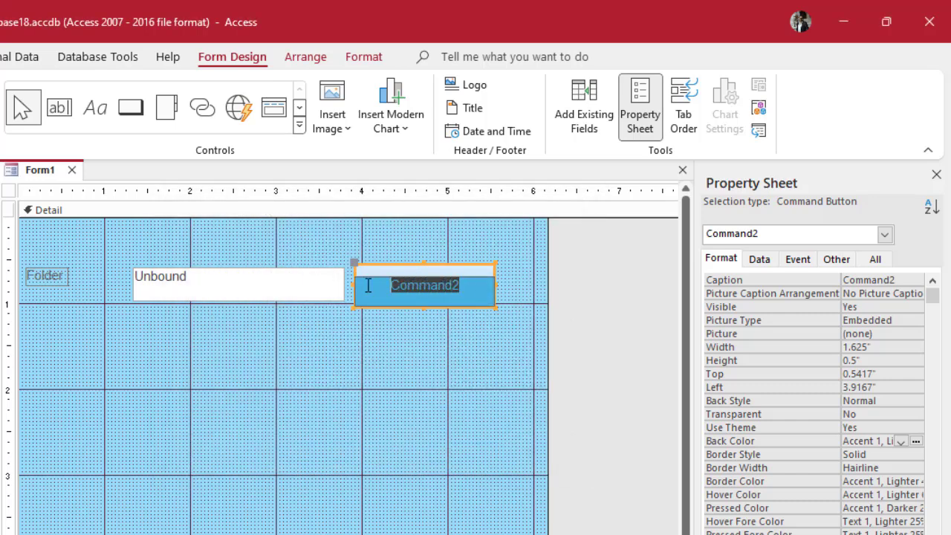
type("Br")
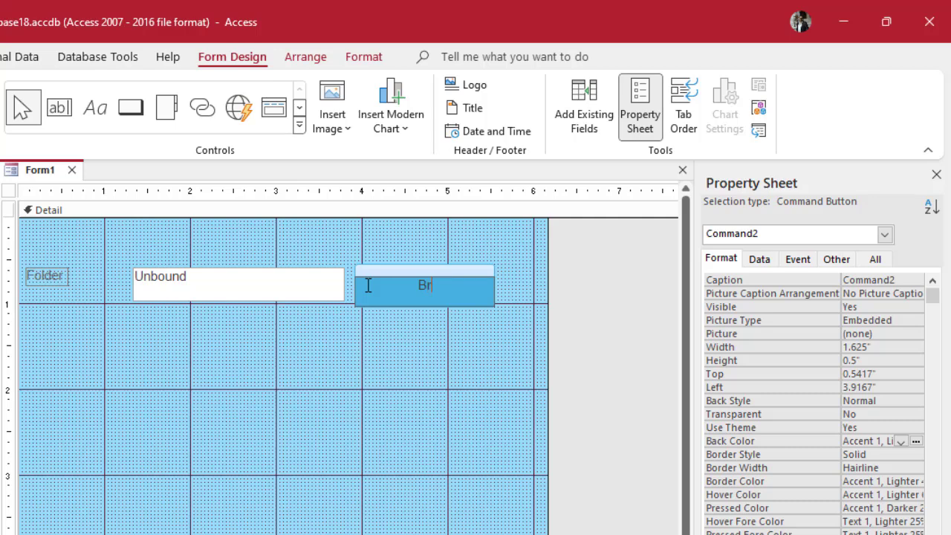
type("owse")
left_click(405, 325)
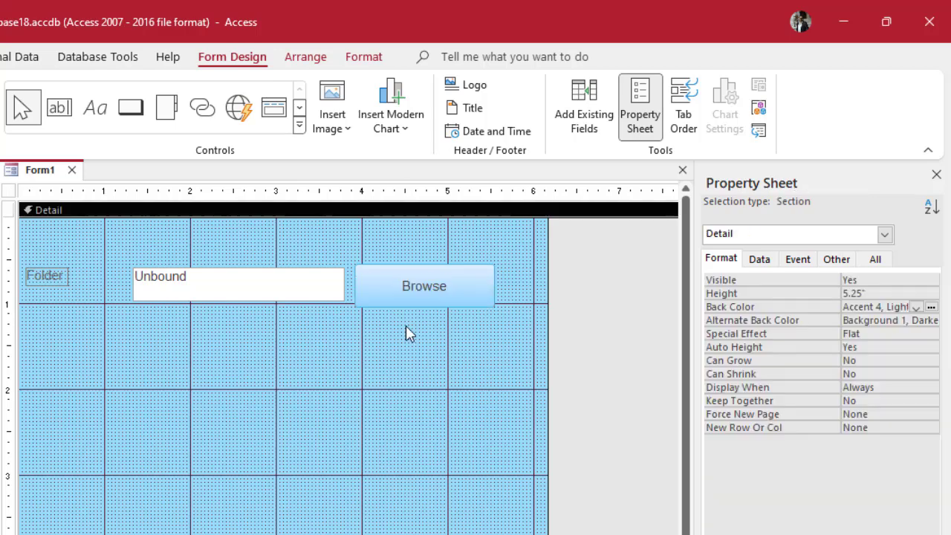
Step: Draw a tall list box below the Folder row without the wizard and delete its List3 label
left_click(300, 110)
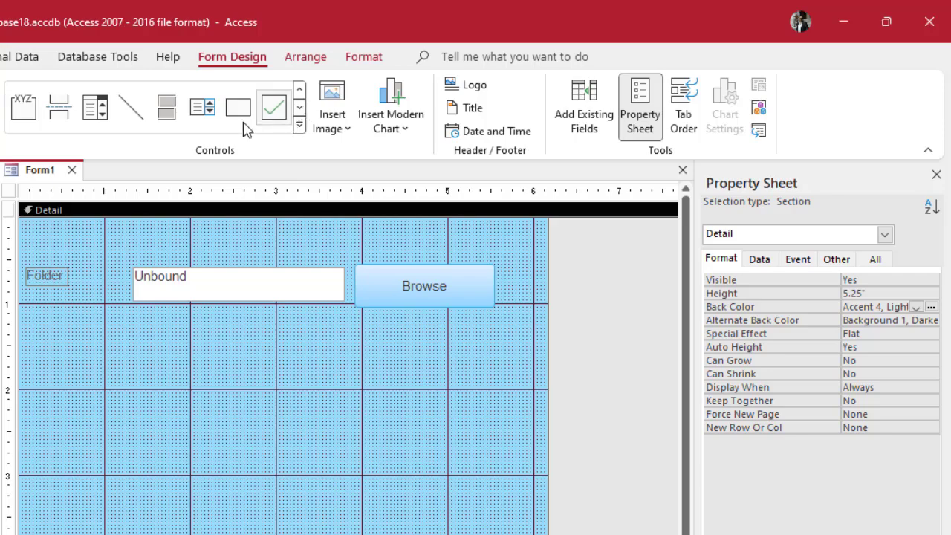
left_click(212, 119)
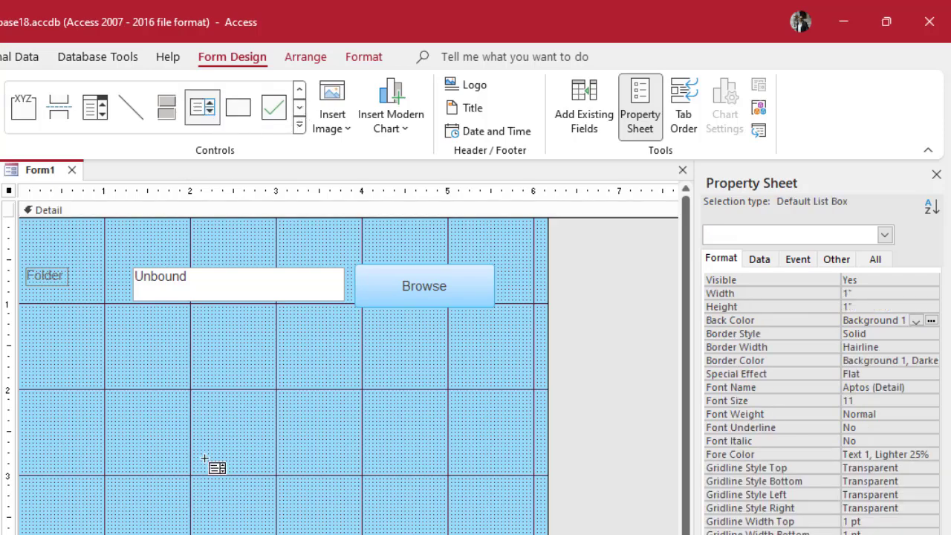
mouse_move(51, 325)
left_mouse_down()
mouse_move(183, 343)
mouse_move(278, 505)
left_mouse_up()
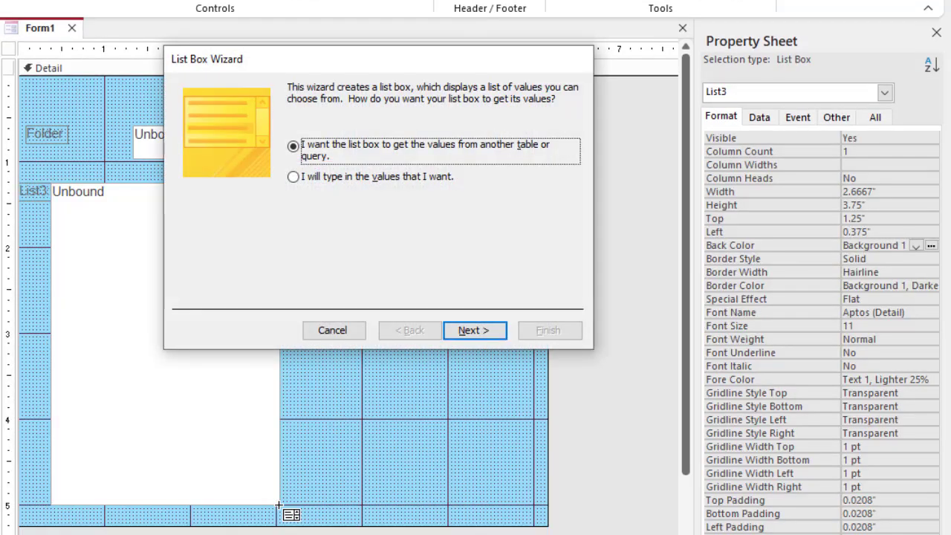
left_click(339, 328)
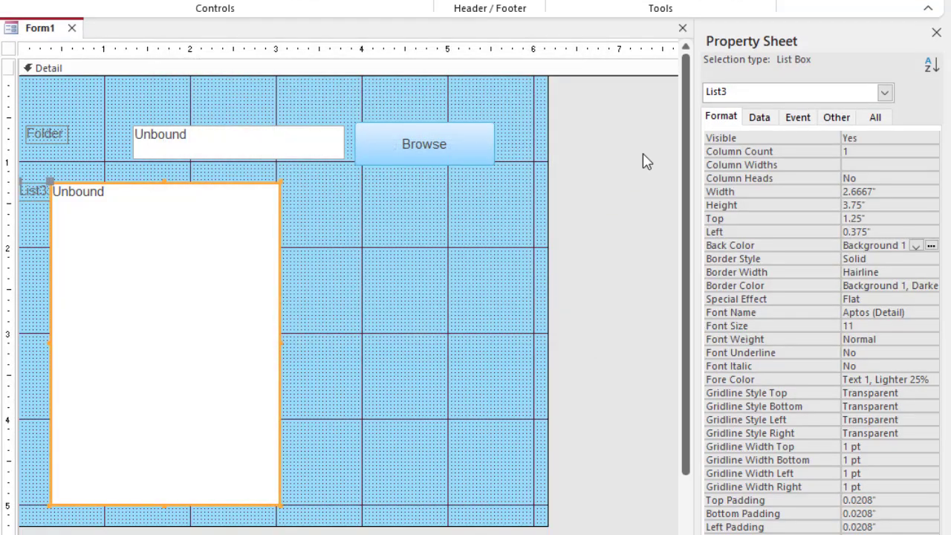
left_click(316, 145)
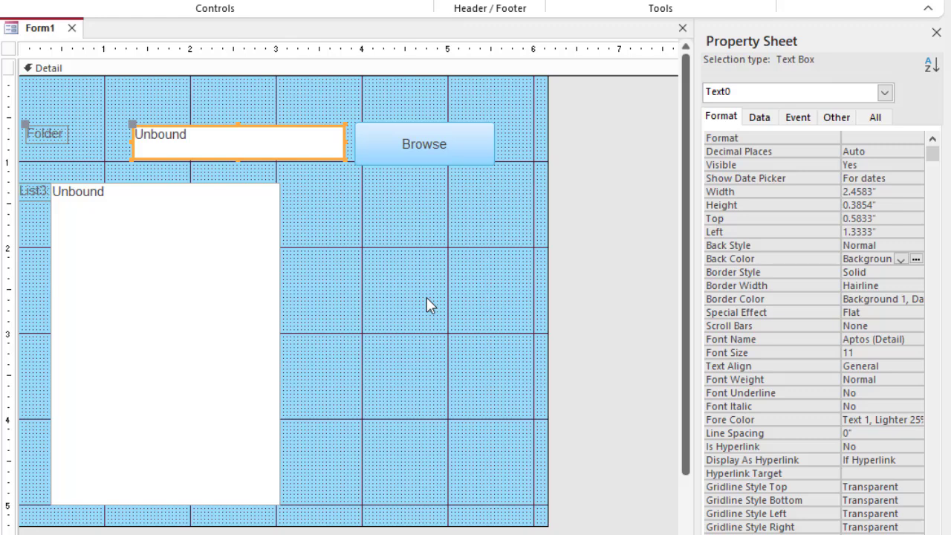
left_click(34, 193)
key("Delete")
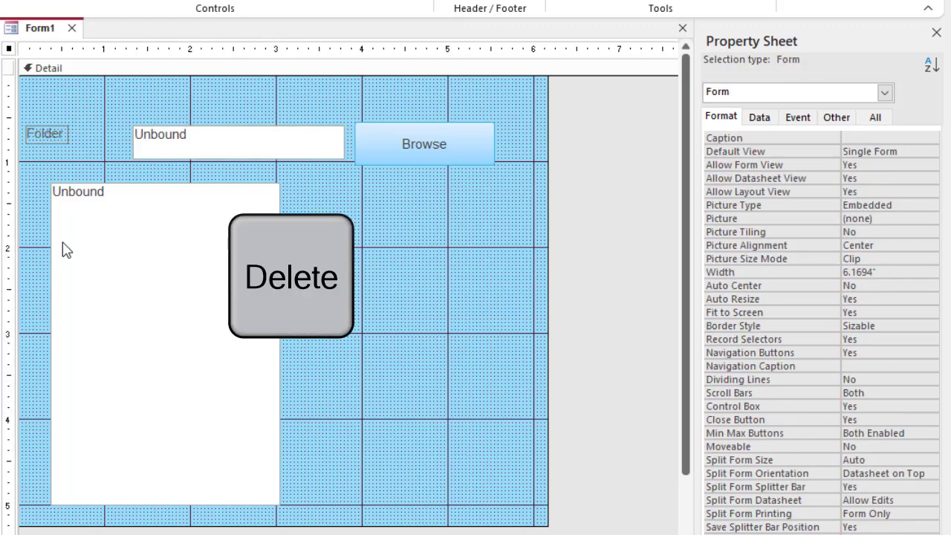
Step: Build a Code Builder event procedure for the Browse button
right_click(438, 142)
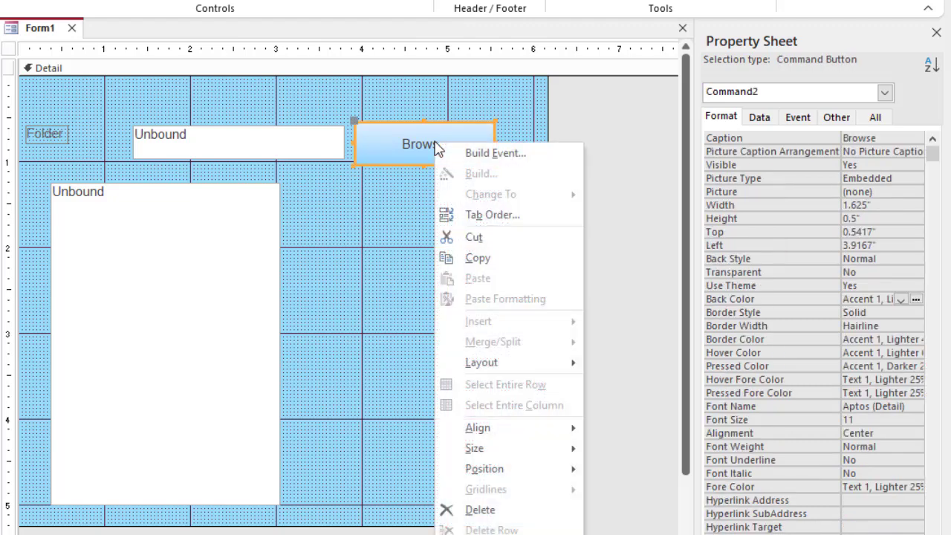
left_click(488, 156)
left_click(333, 125)
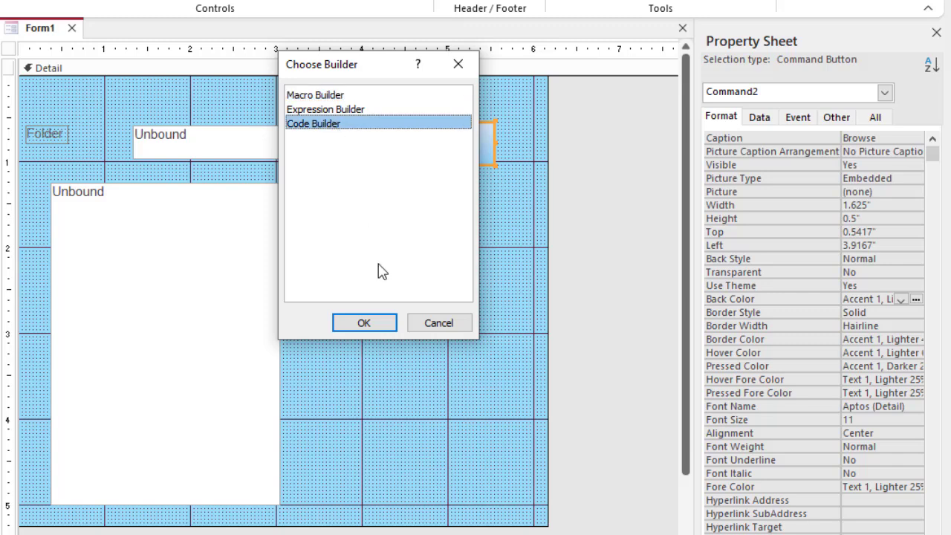
left_click(377, 324)
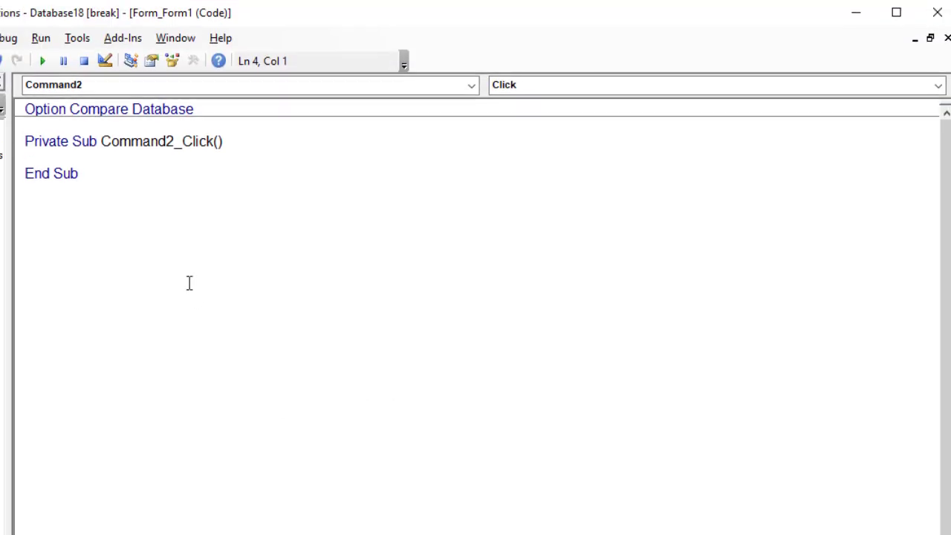
Step: Add a project reference to the Microsoft Office 16.0 Object Library
left_click(77, 39)
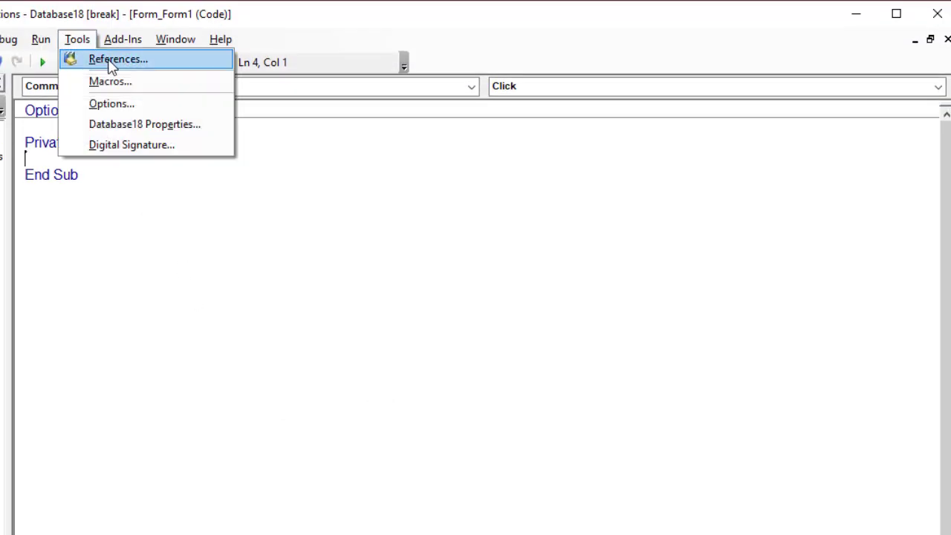
left_click(108, 59)
scroll(284, 302, "down", 20)
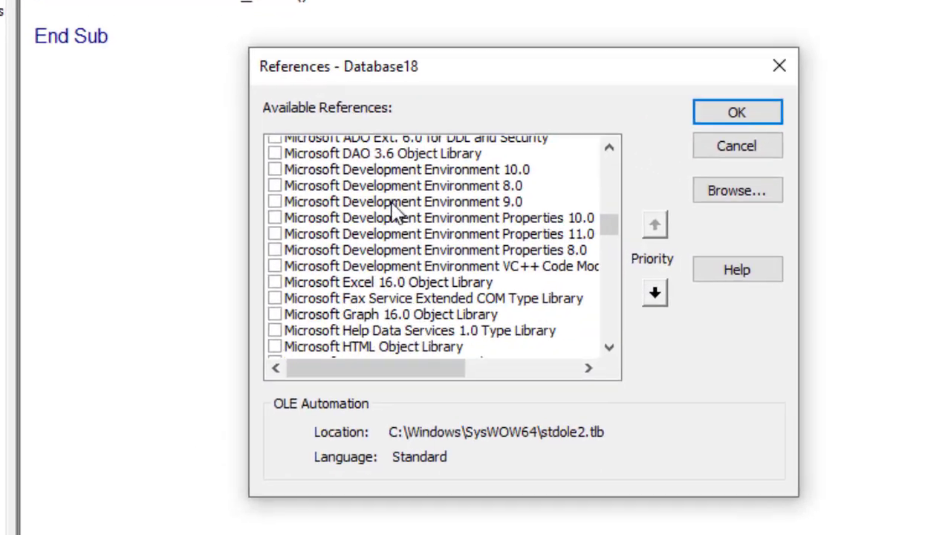
scroll(394, 212, "down", 2)
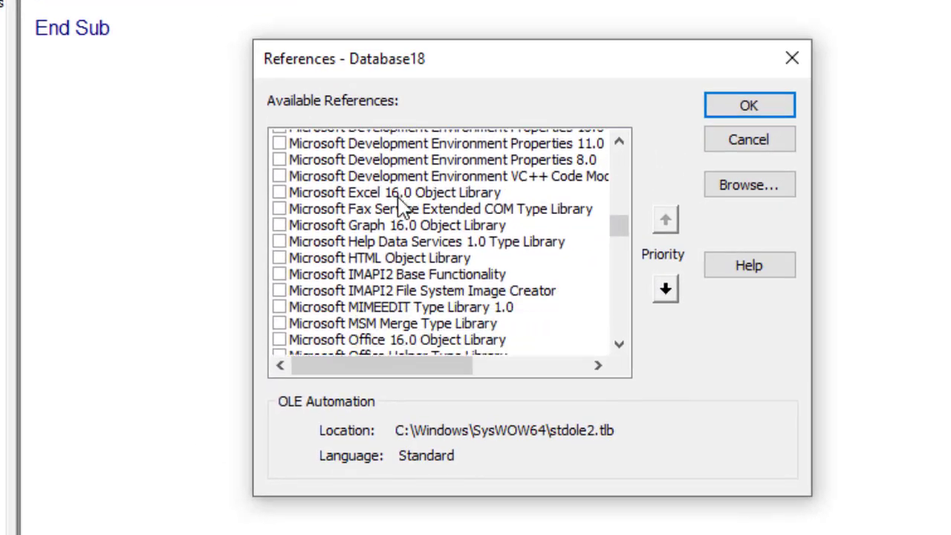
scroll(395, 210, "down", 1)
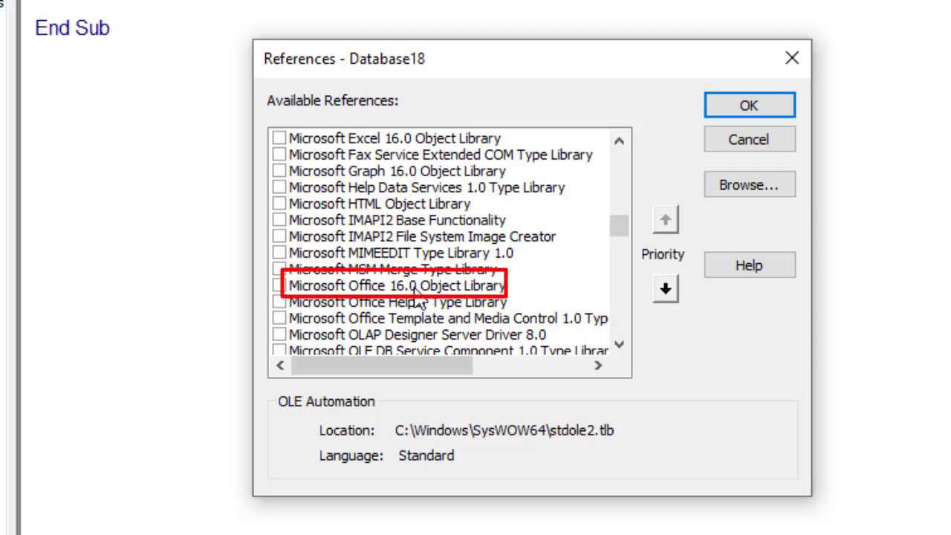
left_click(280, 286)
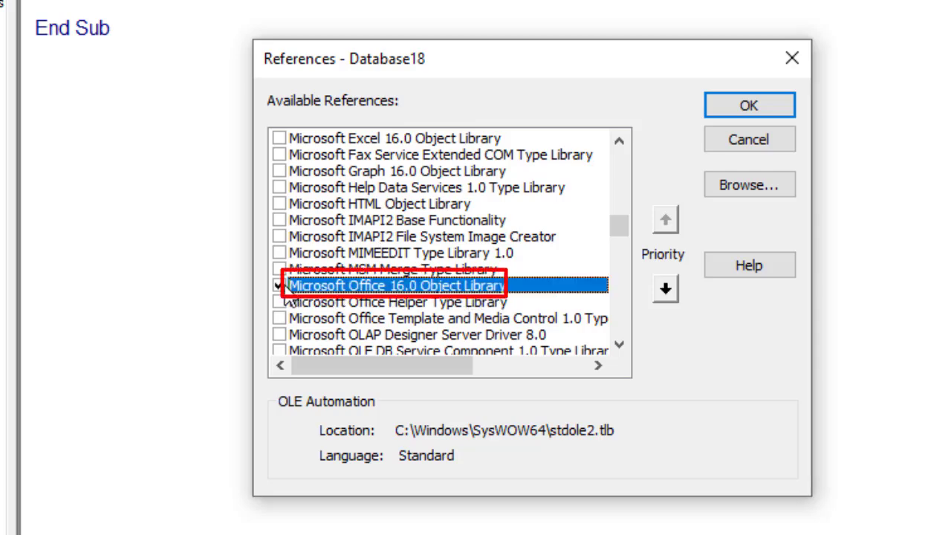
left_click(751, 102)
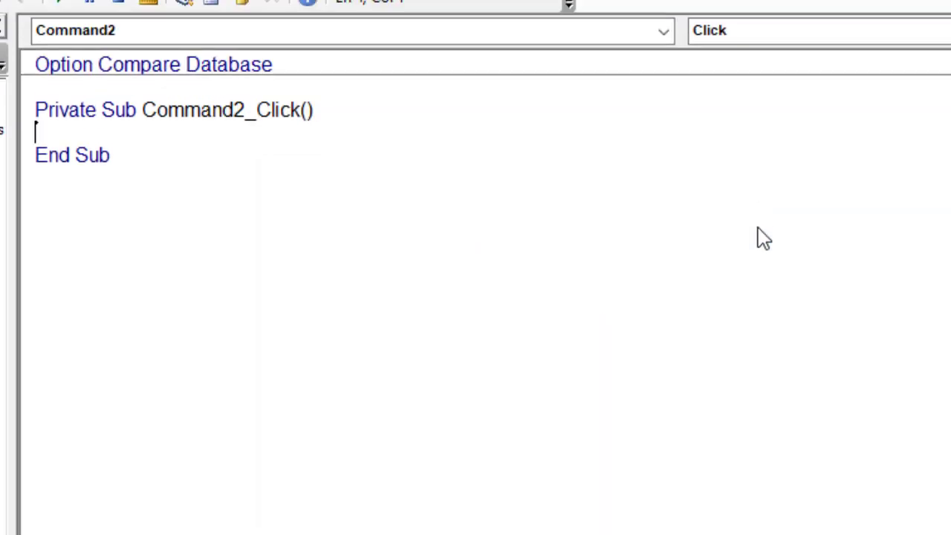
Step: Declare file1 As Office.FileDialog and file_var As Variant in Command2_Click
type("Dim f")
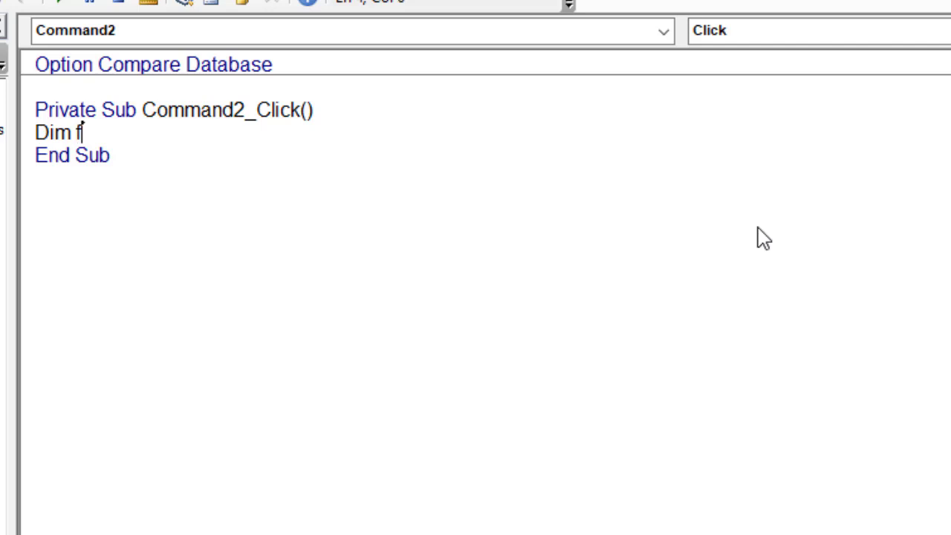
type("ile")
type("1 ")
type("As O")
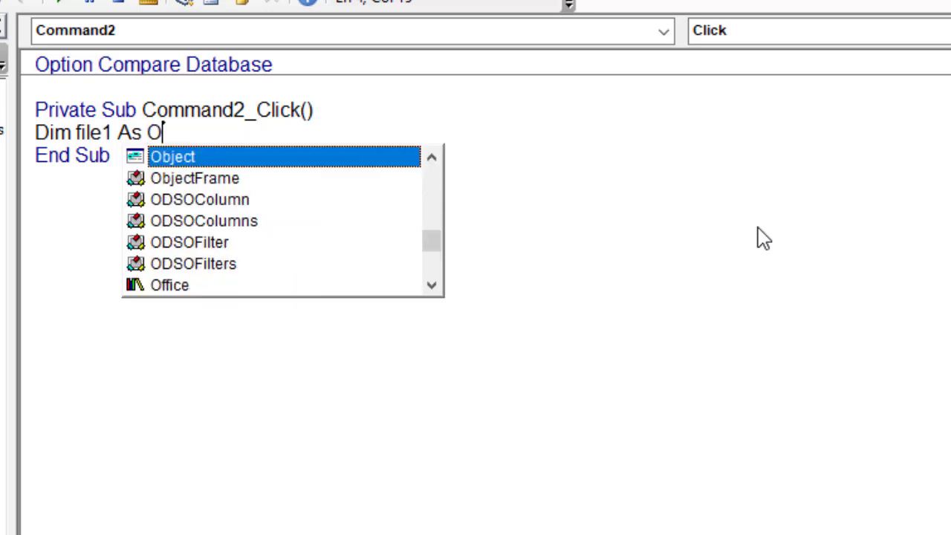
type("ffice")
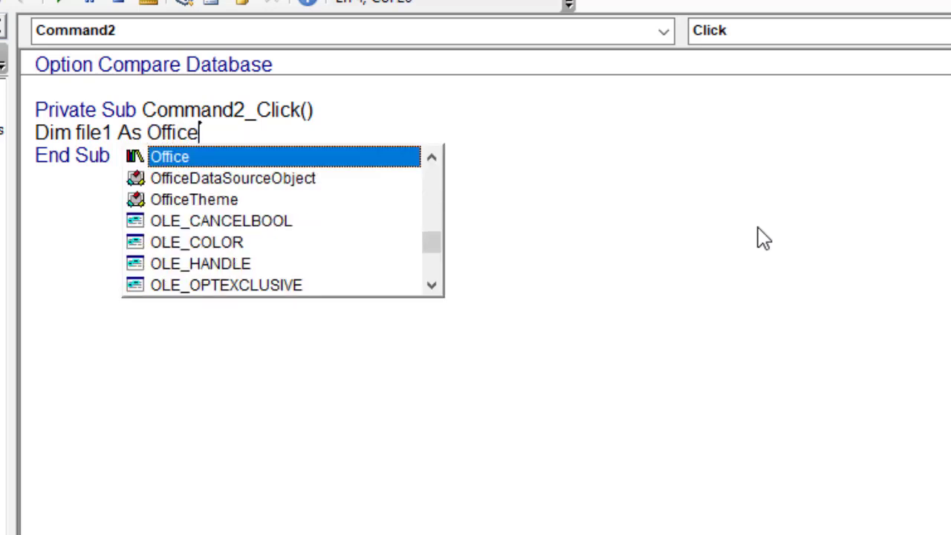
type(".")
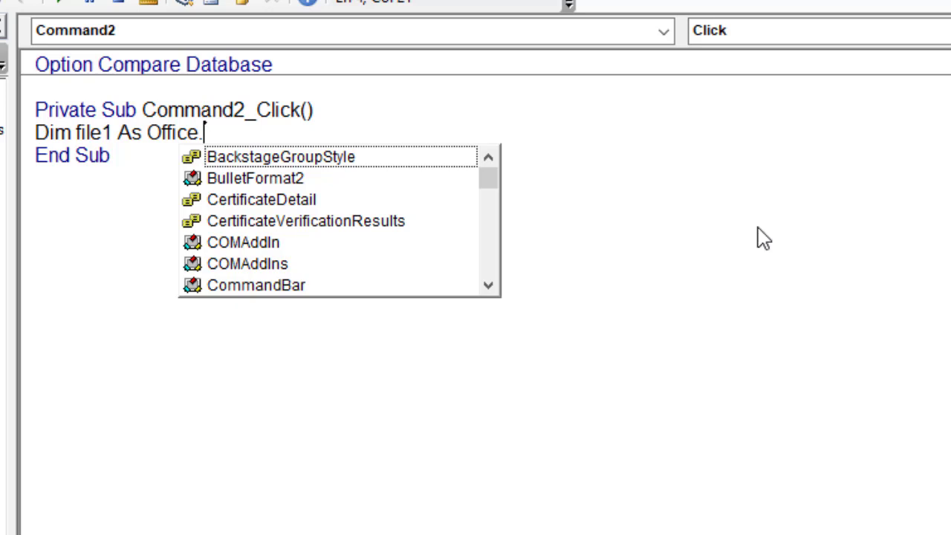
type("File")
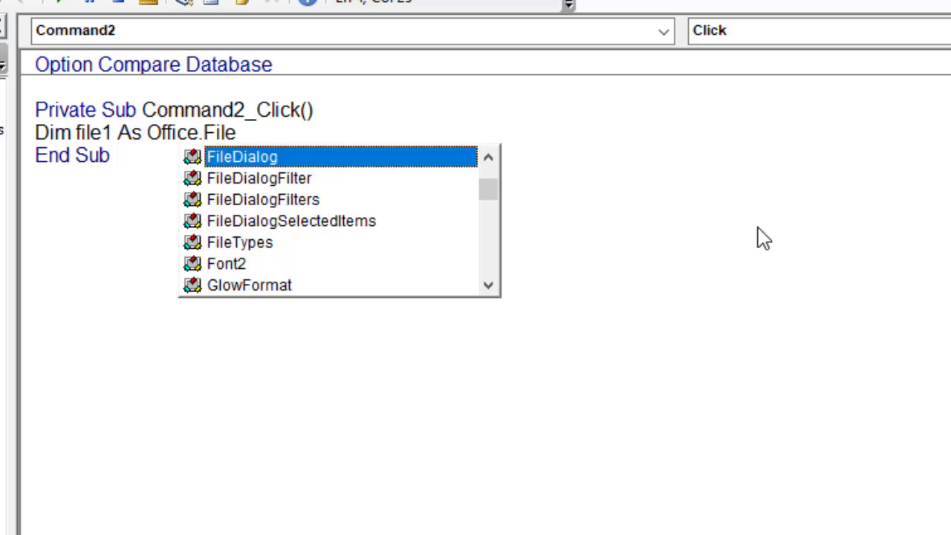
double_click(261, 156)
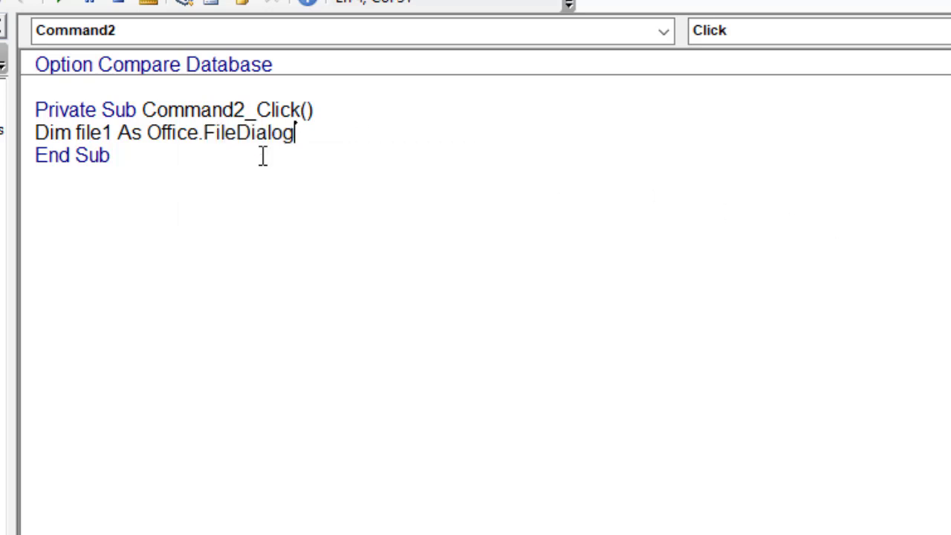
key("Return")
type("D")
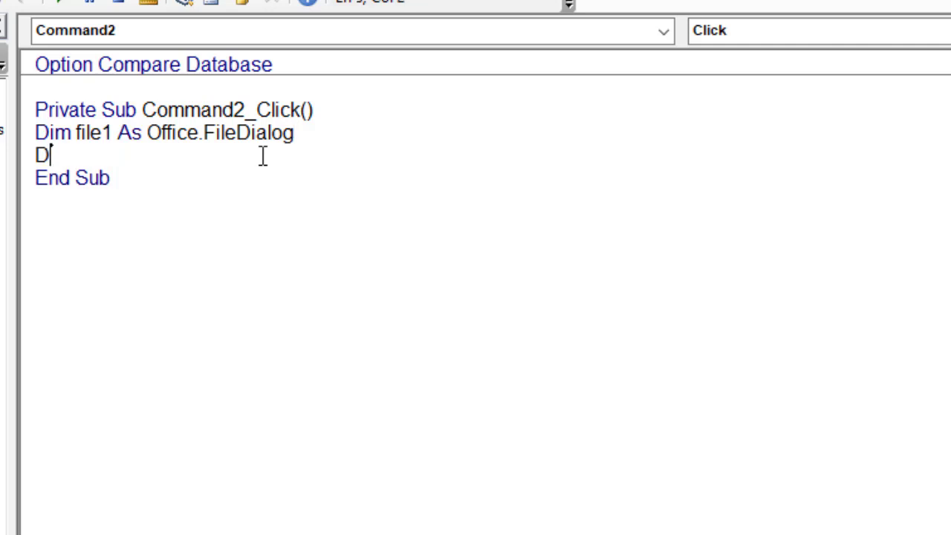
type("im fi")
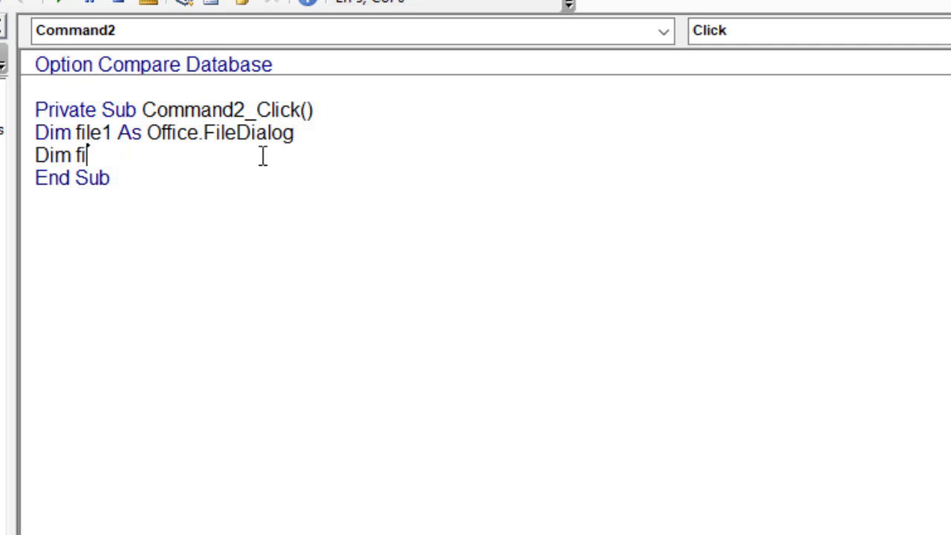
type("le_va")
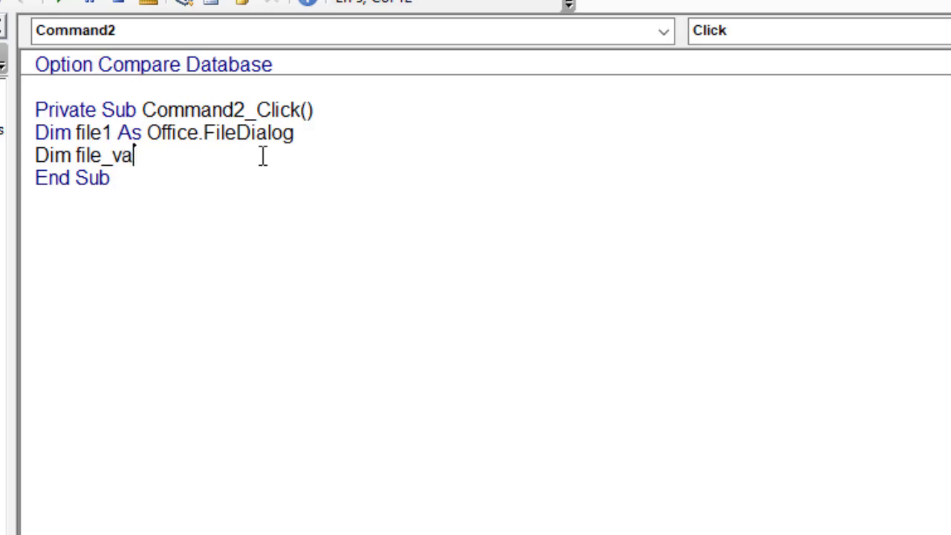
type("r As V")
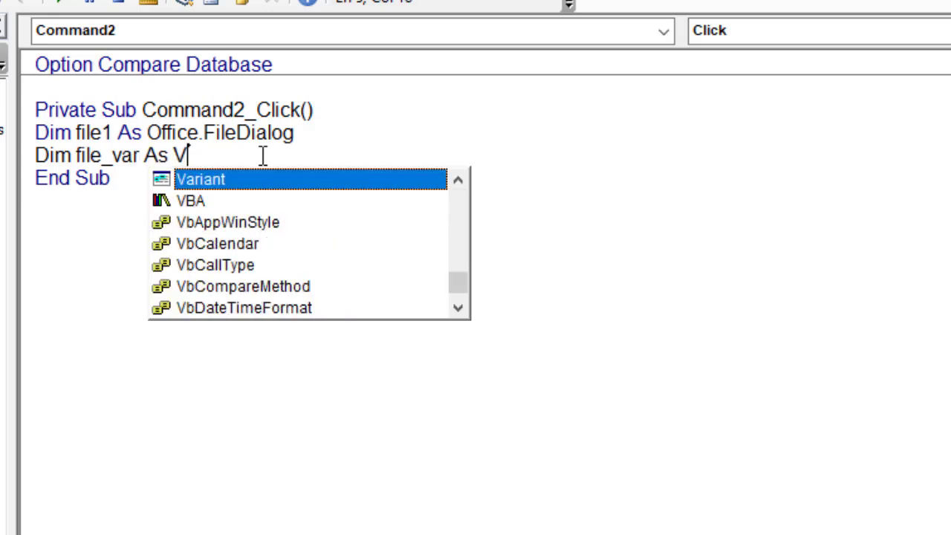
type("arian")
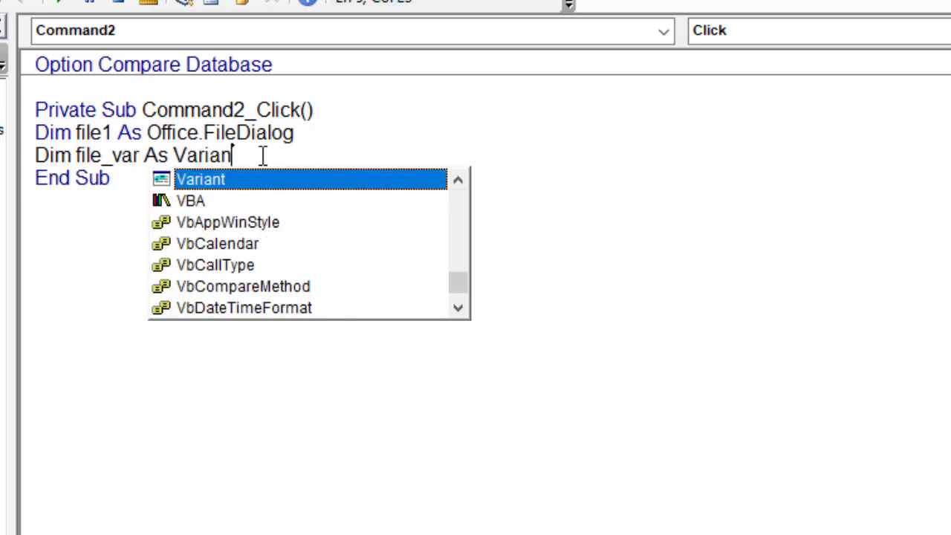
type("t")
key("Return")
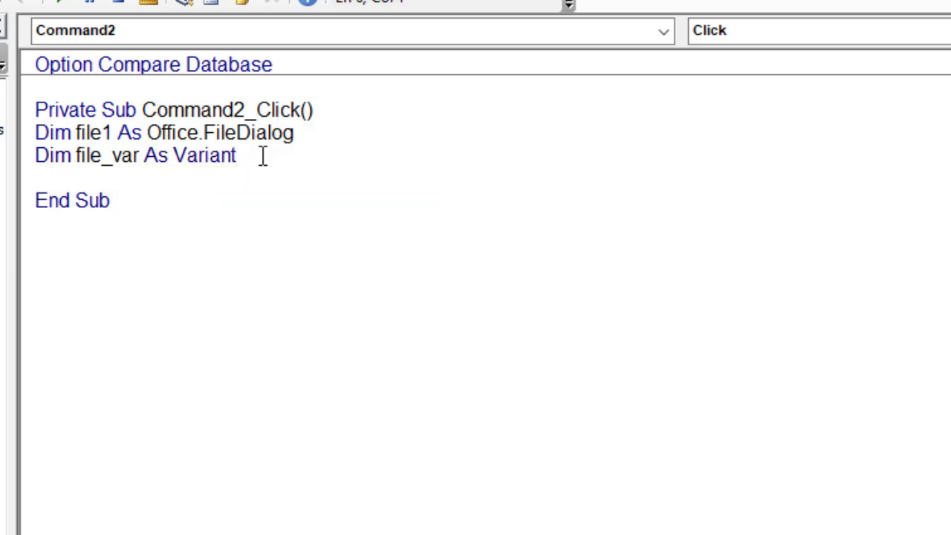
Step: Write Set file1 = Application.FileDialog(msoFileDialogFilePicker) using IntelliSense completions
type("Set ")
type("file")
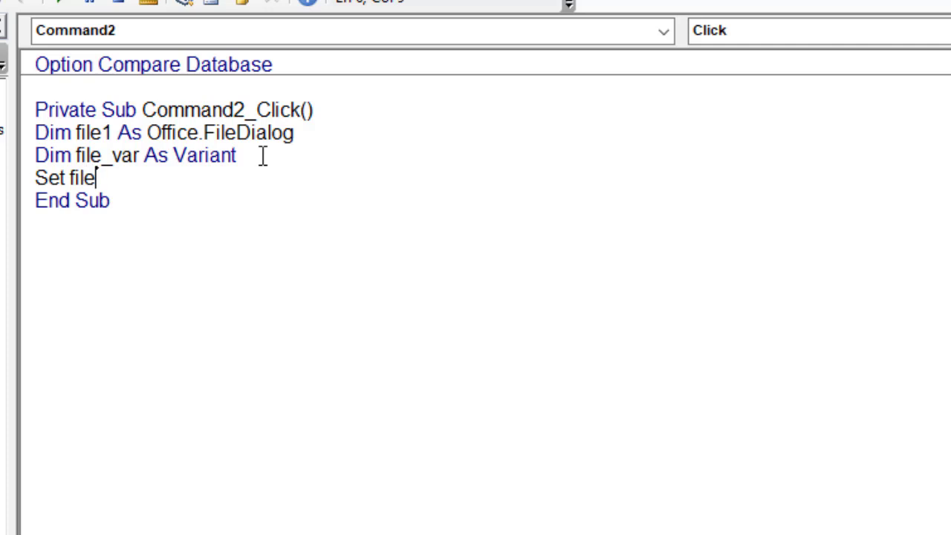
type("1 = ")
type("Applica")
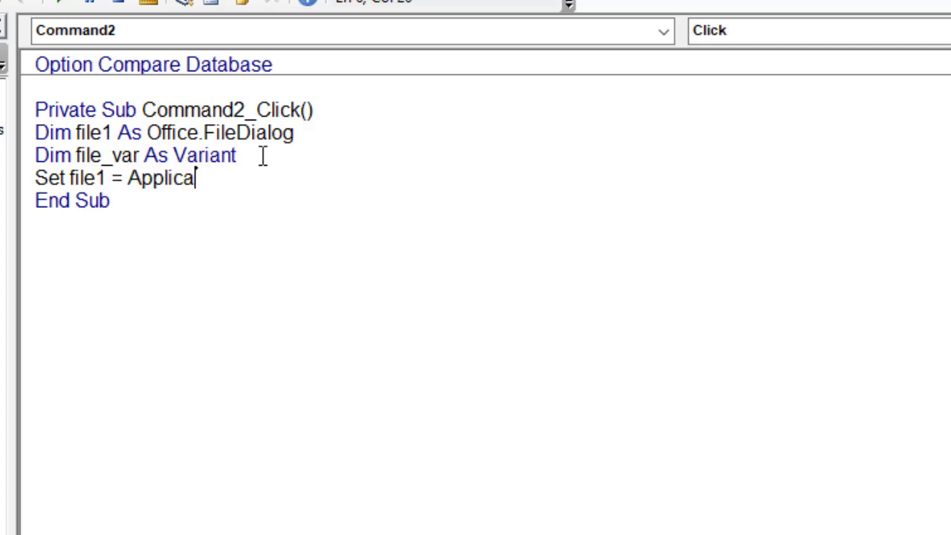
type("tion")
type(".")
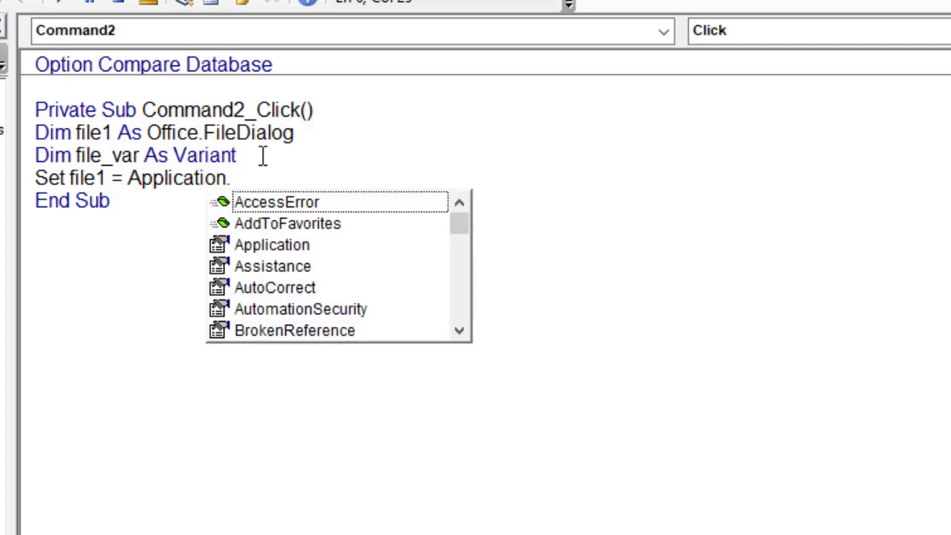
type("File")
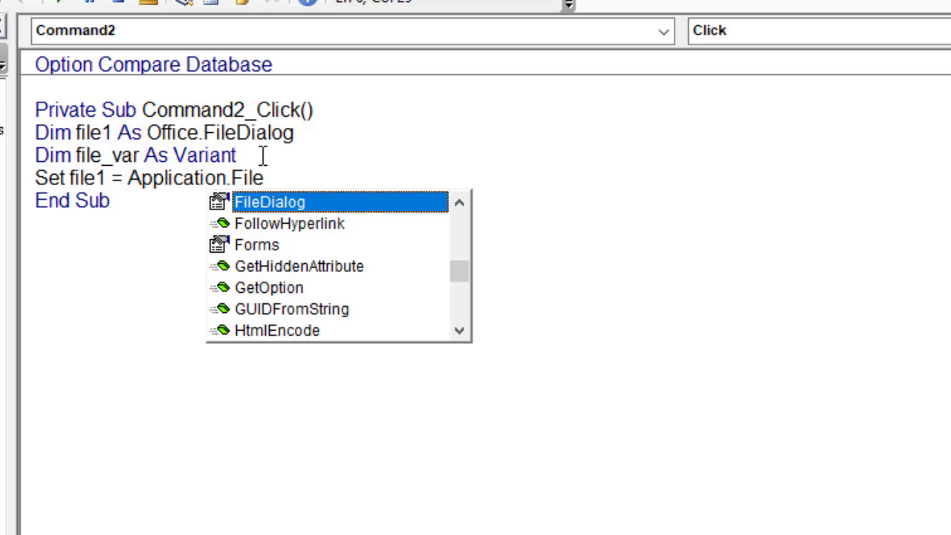
double_click(300, 204)
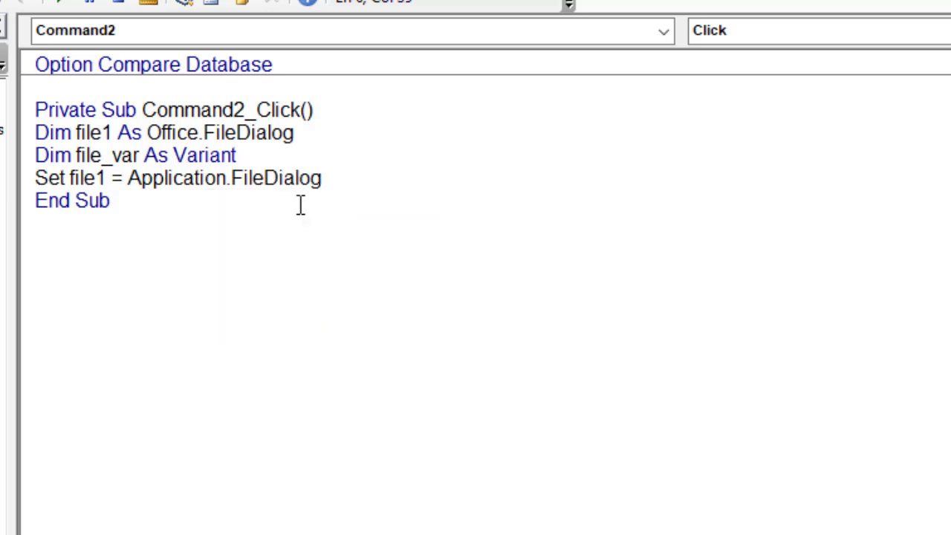
type("(mso")
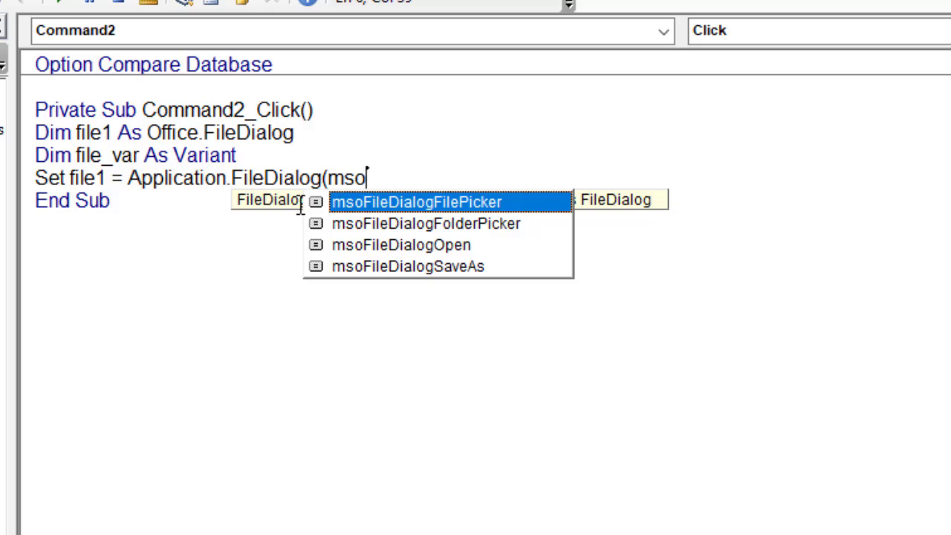
double_click(427, 203)
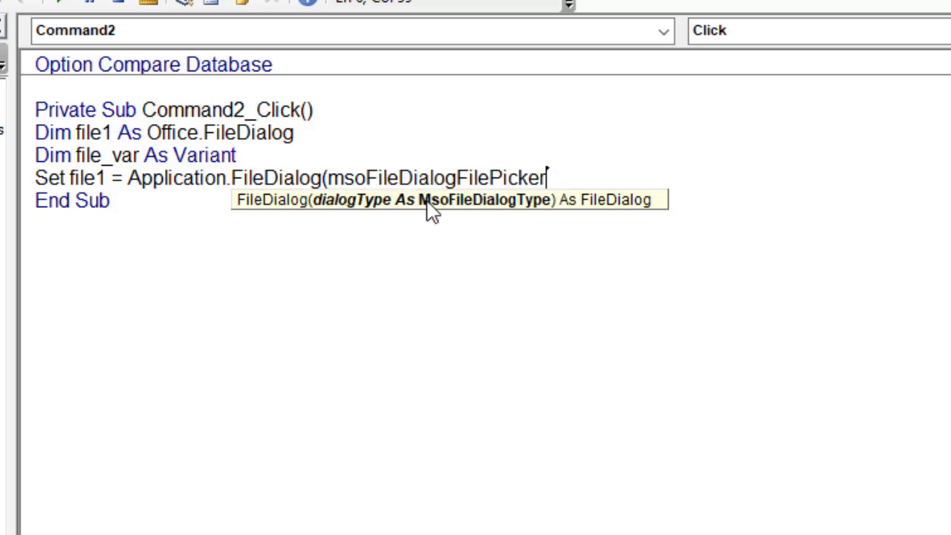
Step: Set file1.Title to "Select files" and add file1.Filters.Clear on the next line
type(")")
key("Return")
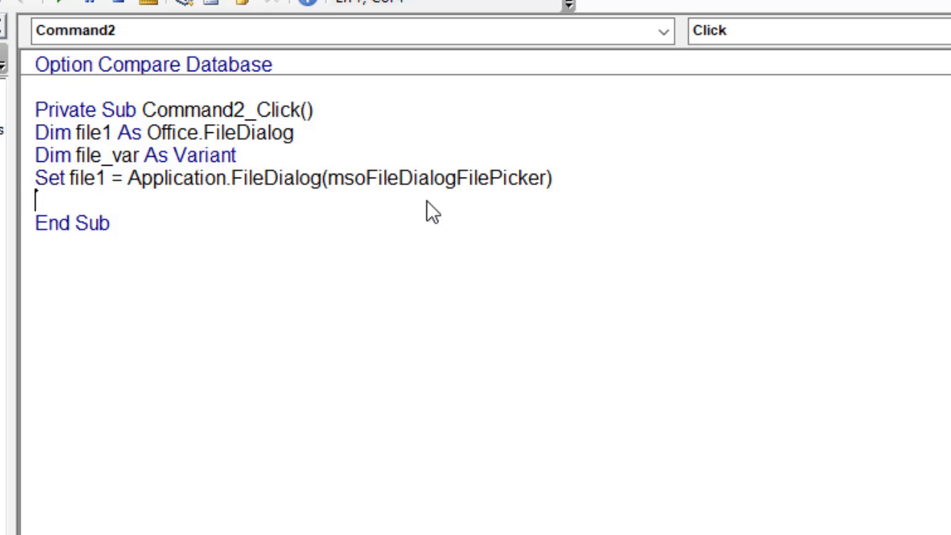
type("fi")
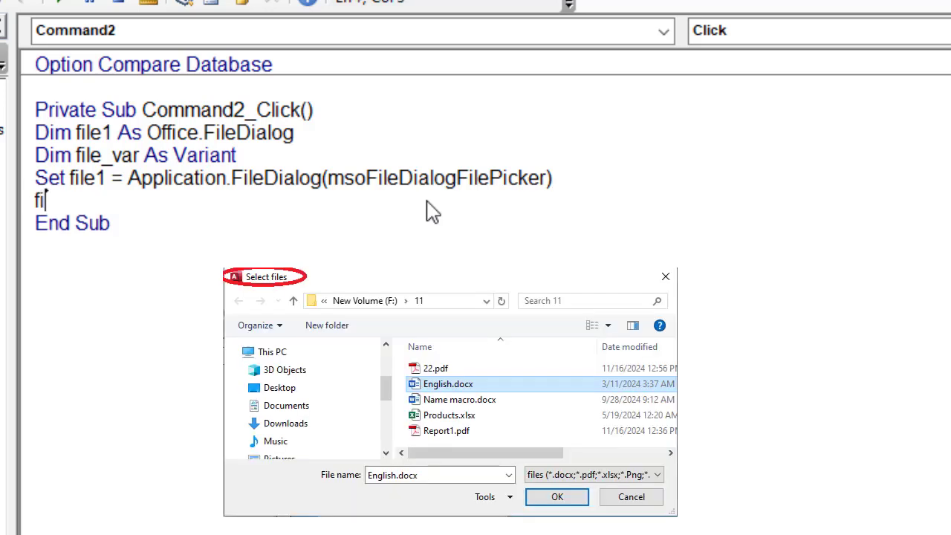
type("le1")
type(".Tit")
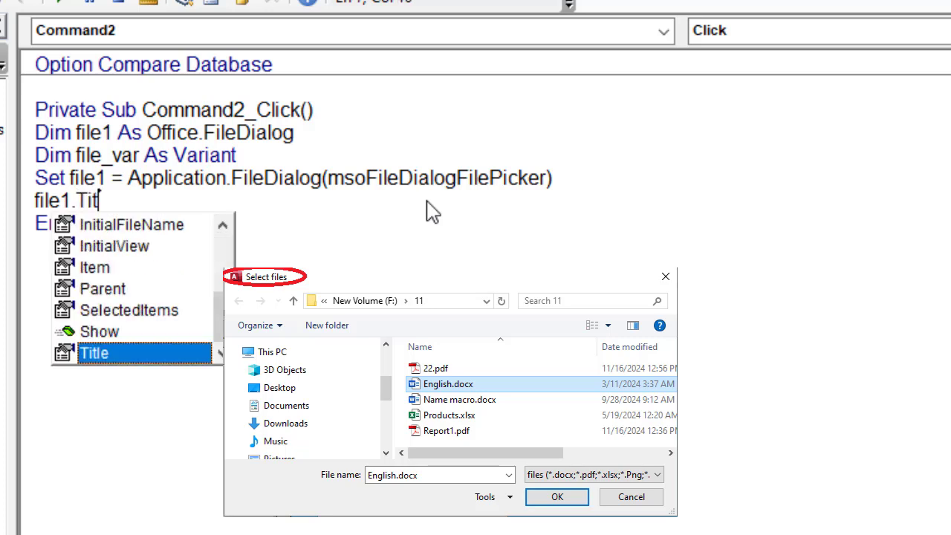
type("le = ")
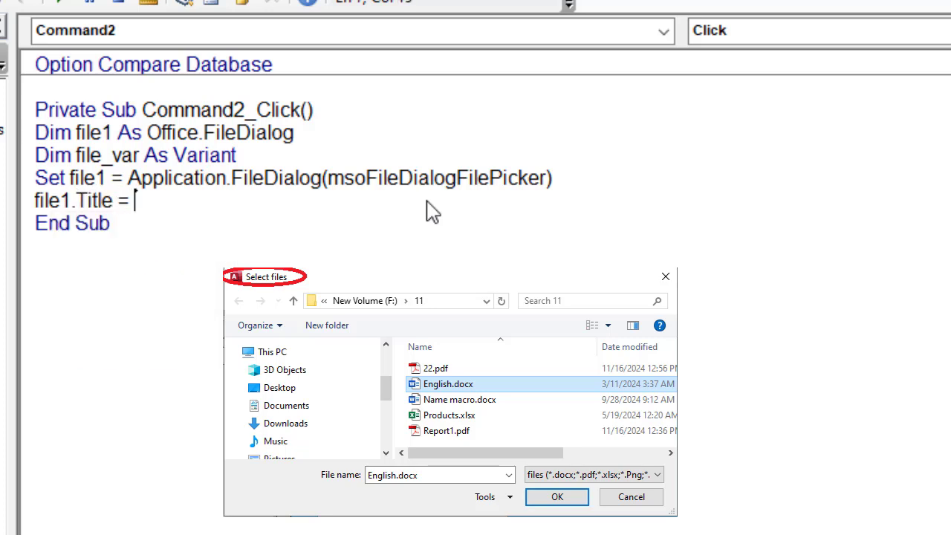
type("\"Selec")
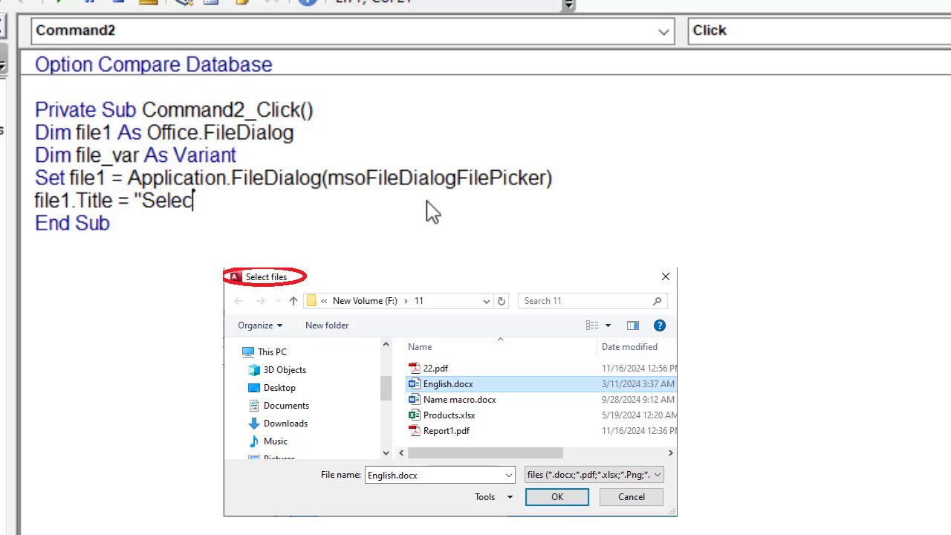
type("t files")
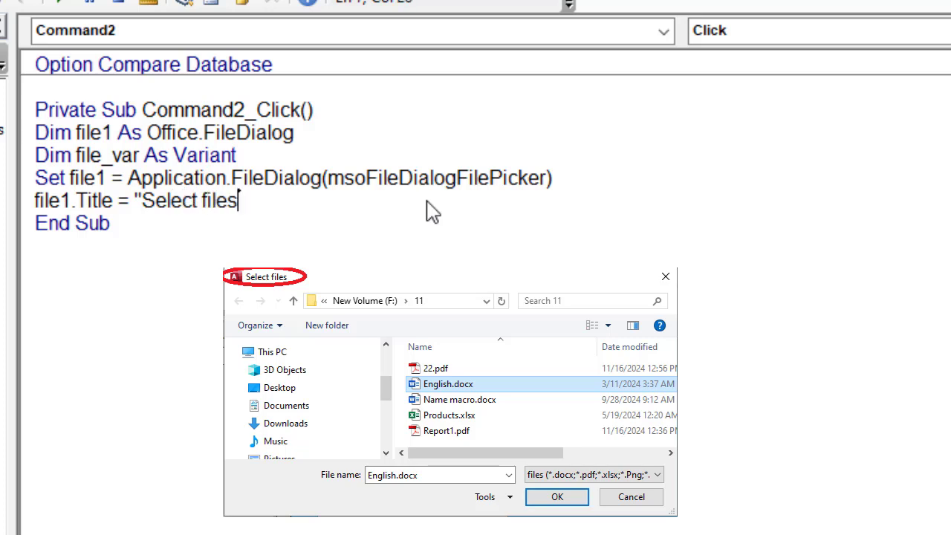
type("\"")
key("Return")
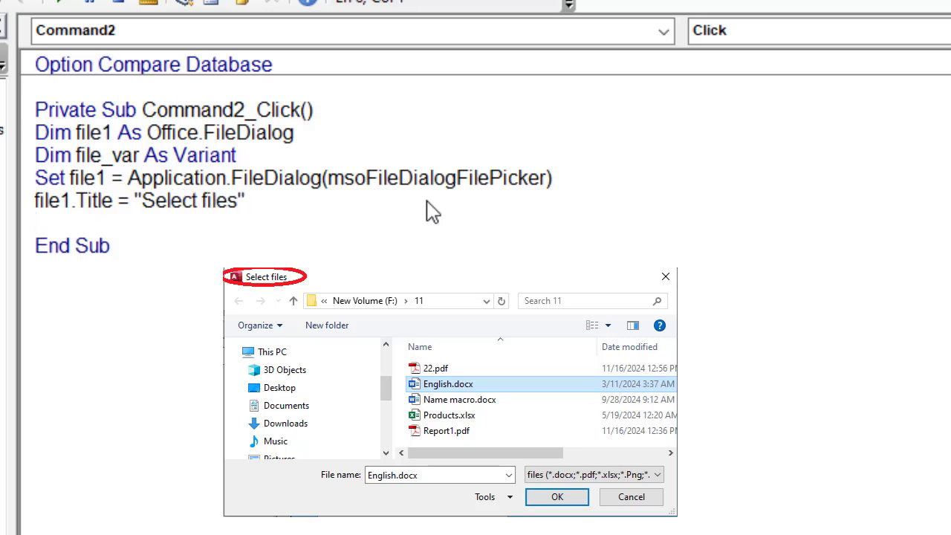
type("fil")
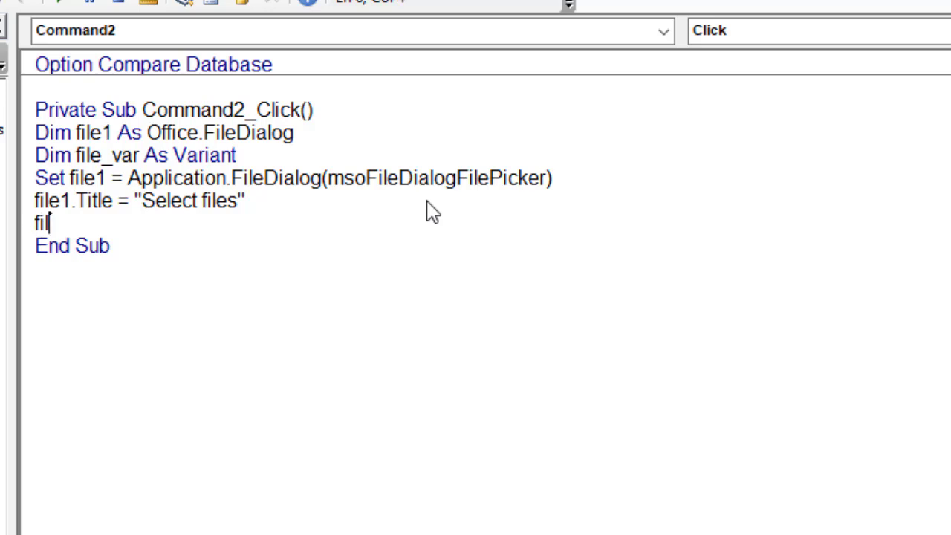
type("e1")
type(".Fi")
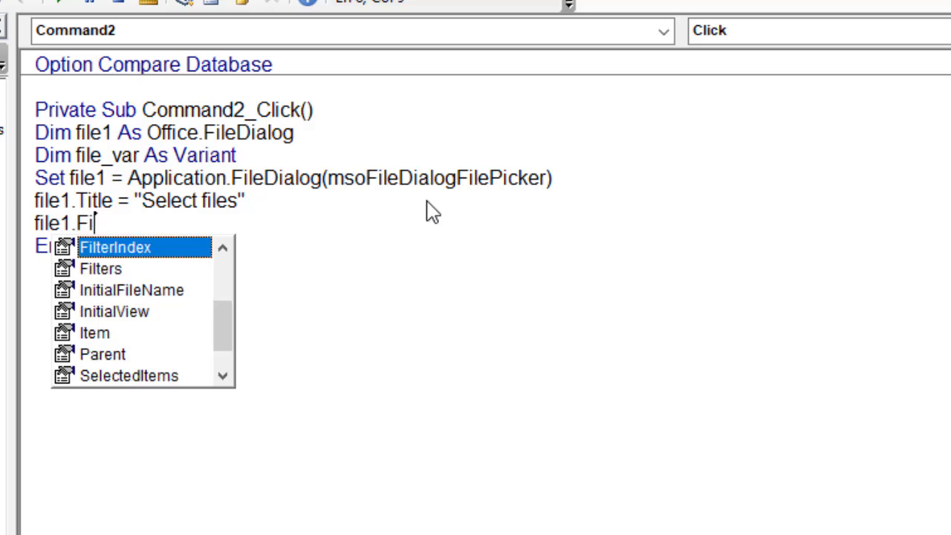
type("lters.")
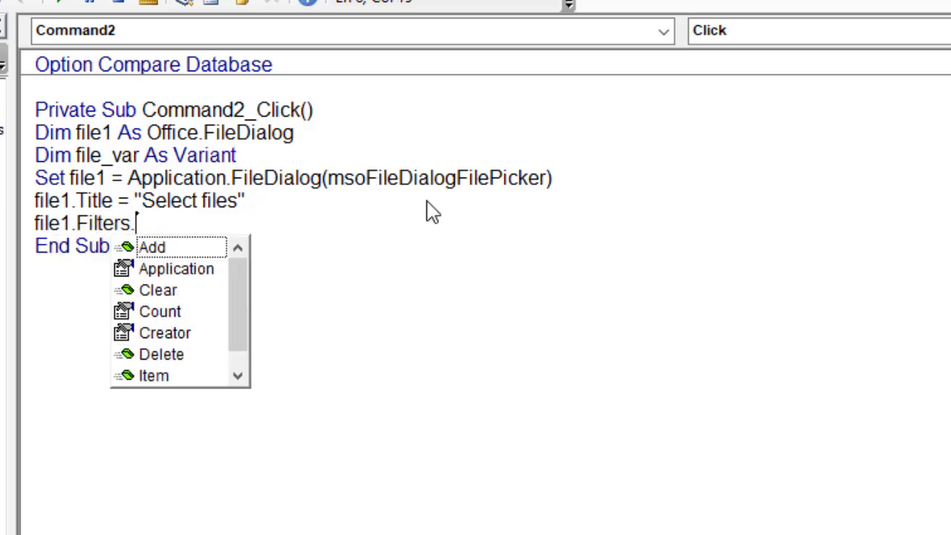
type("C")
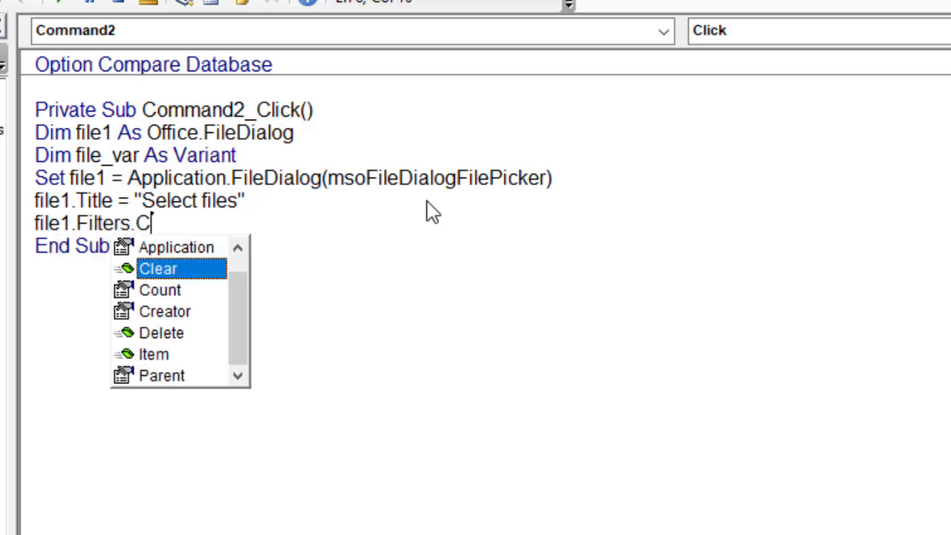
double_click(181, 268)
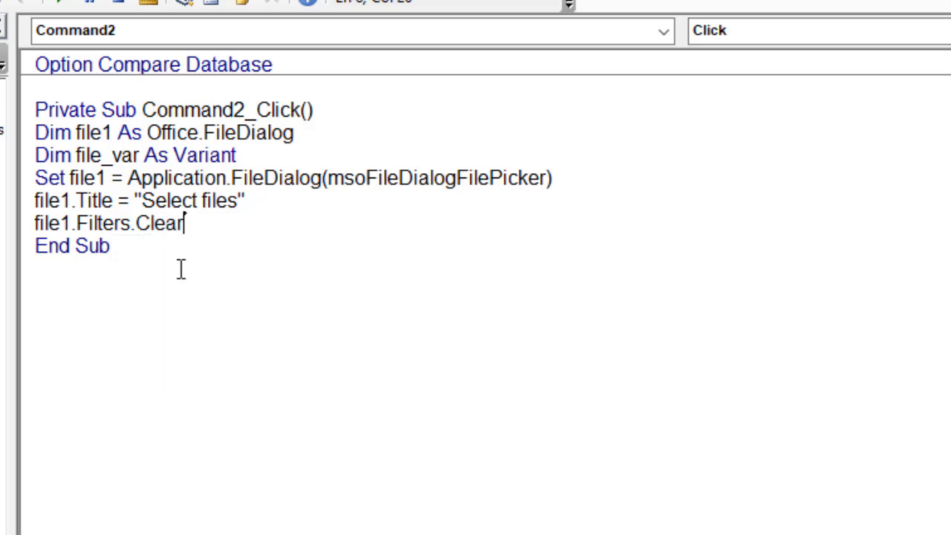
key("Return")
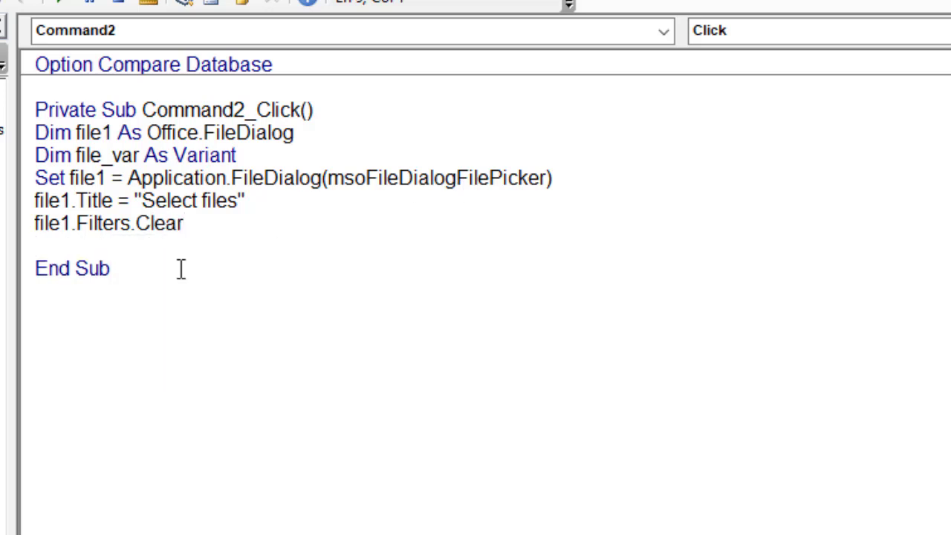
Step: Add a "files" filter for *.docx;*.pdf;*.xlsx;*.Png;*.Jpg;*.Mp3;*.Mp4 to the dialog
type("file1")
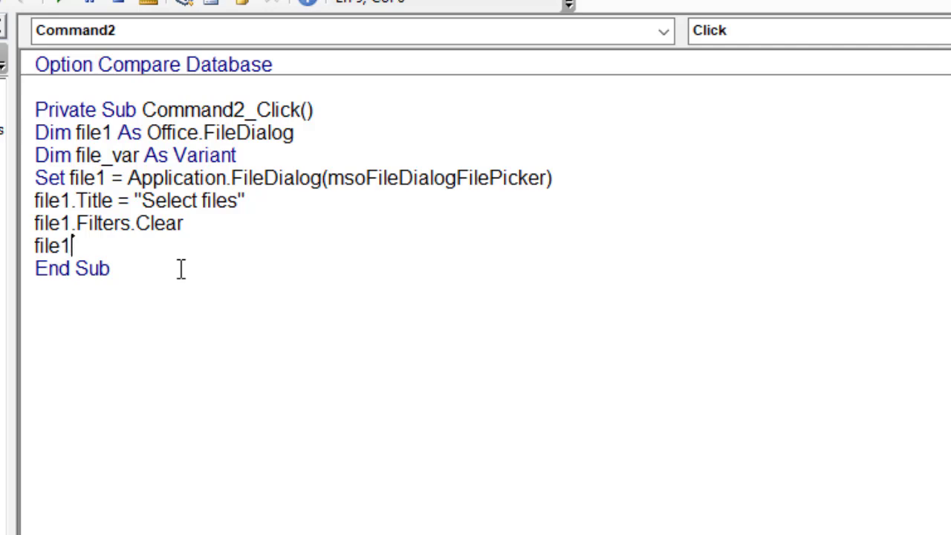
type(".")
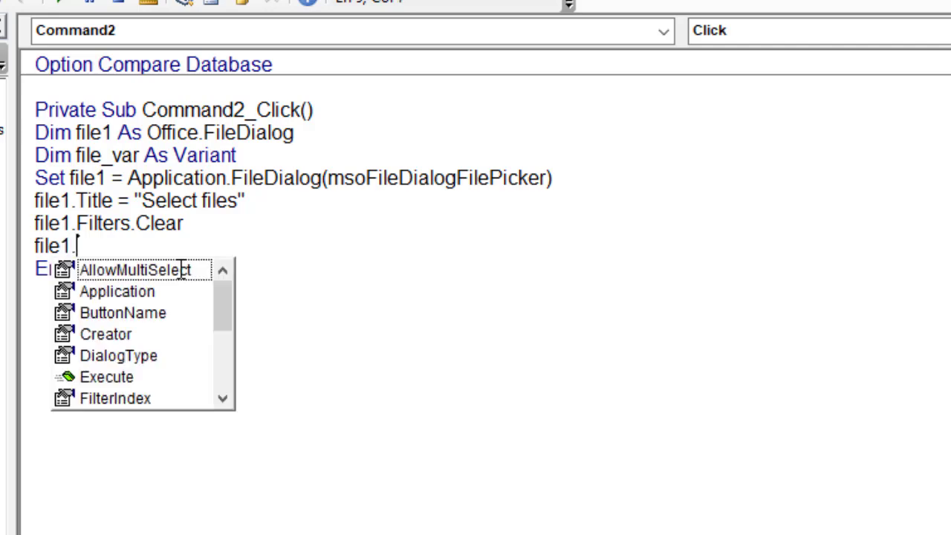
type("F")
type("il")
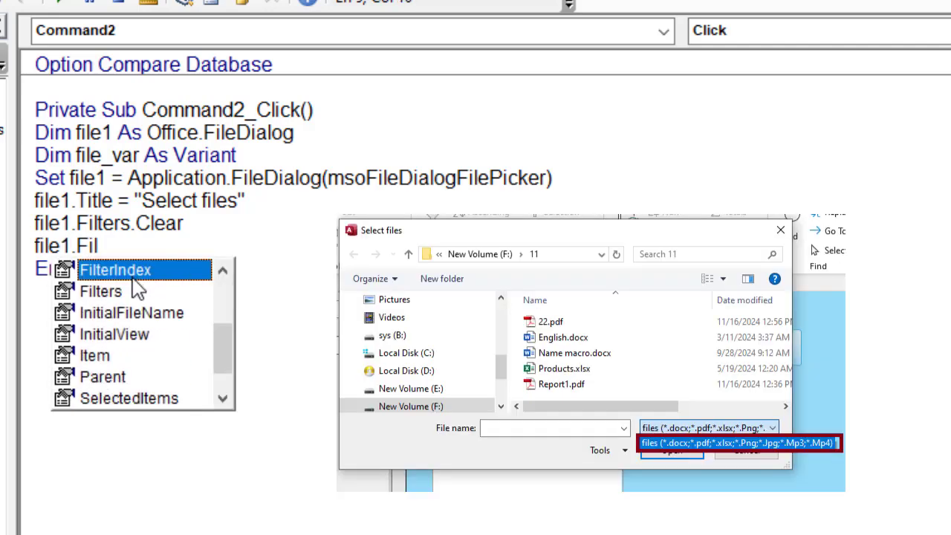
double_click(124, 291)
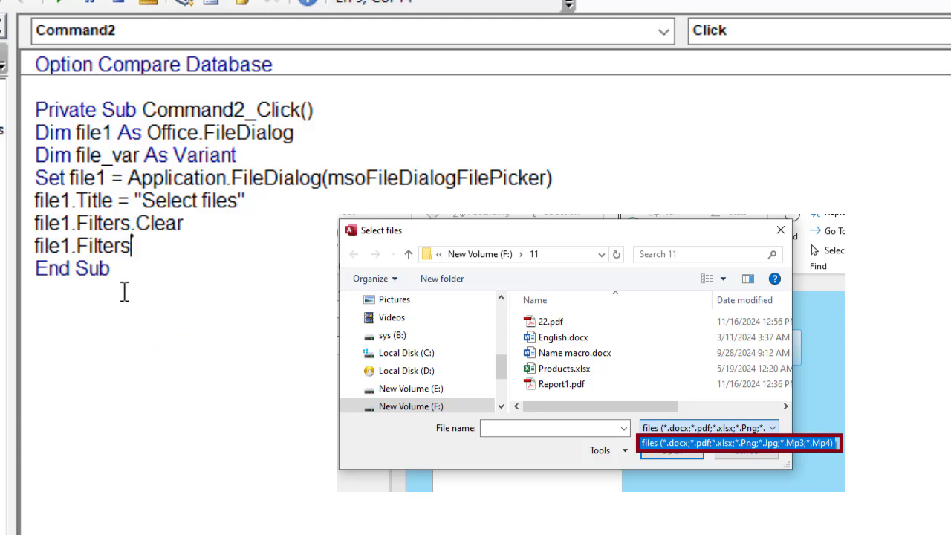
type(".")
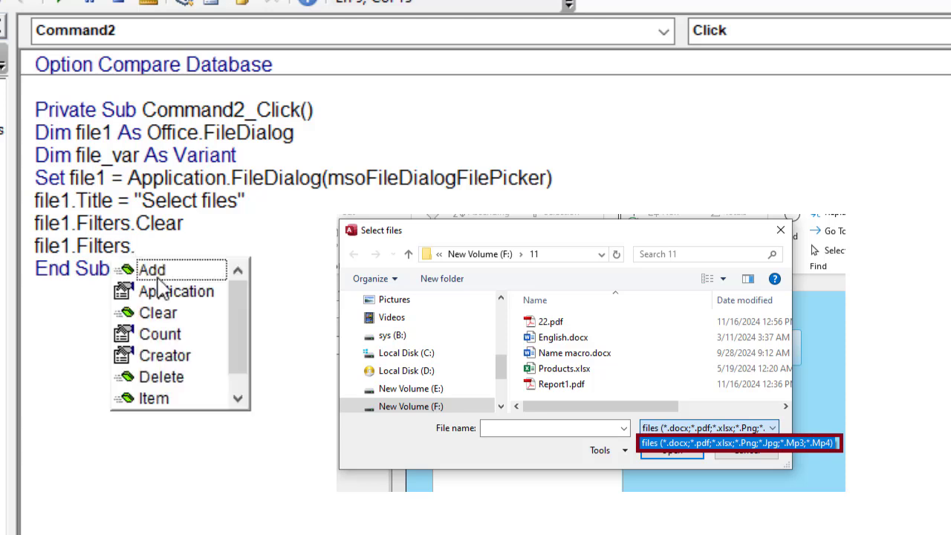
double_click(169, 271)
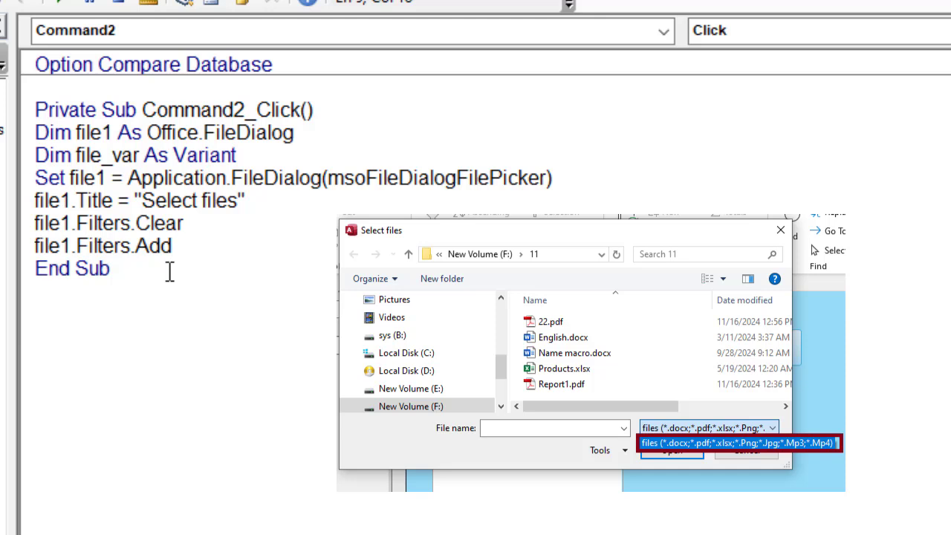
type("\"")
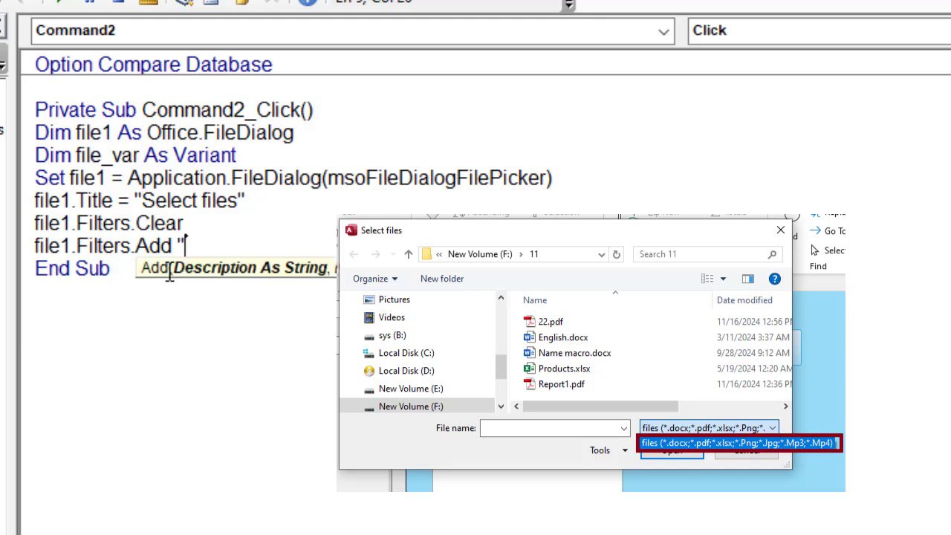
type("f")
type("iles")
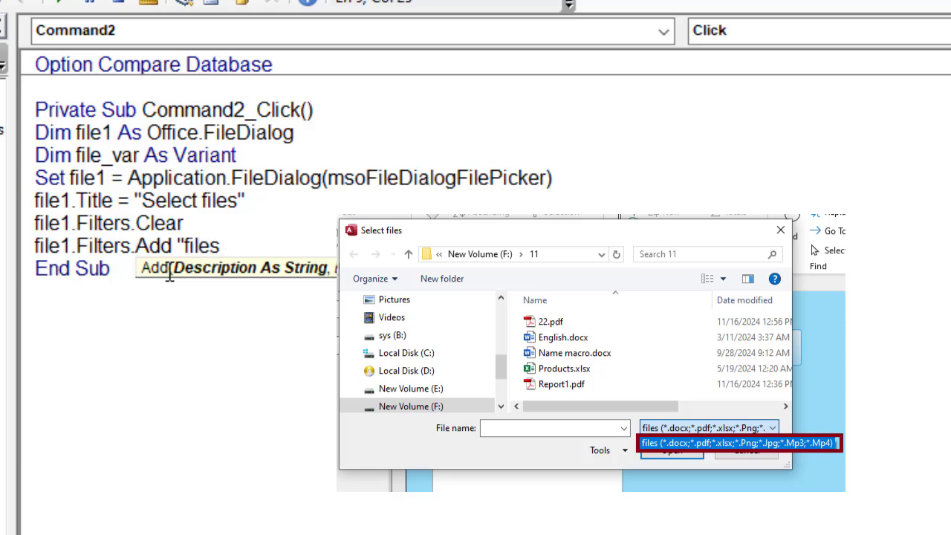
type("\"")
type(",")
type("\"")
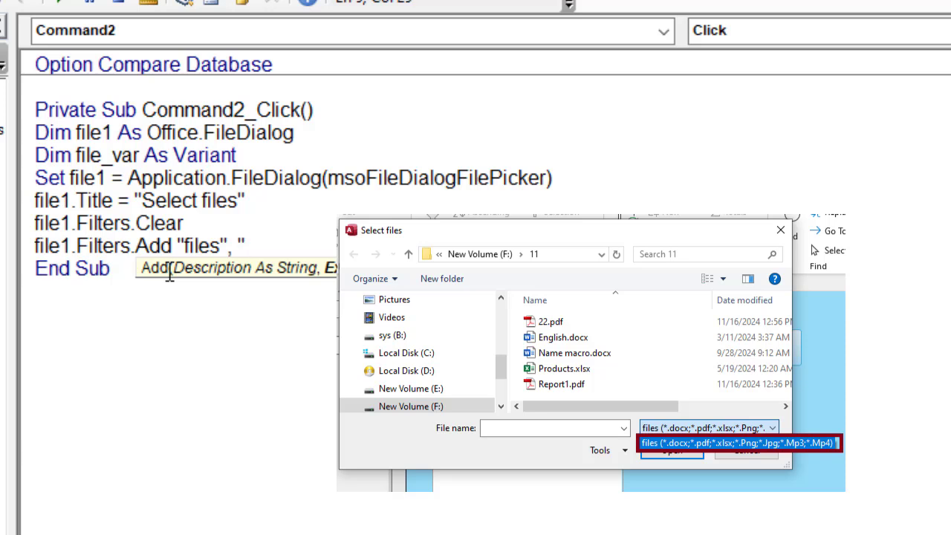
type("*")
type(".docx")
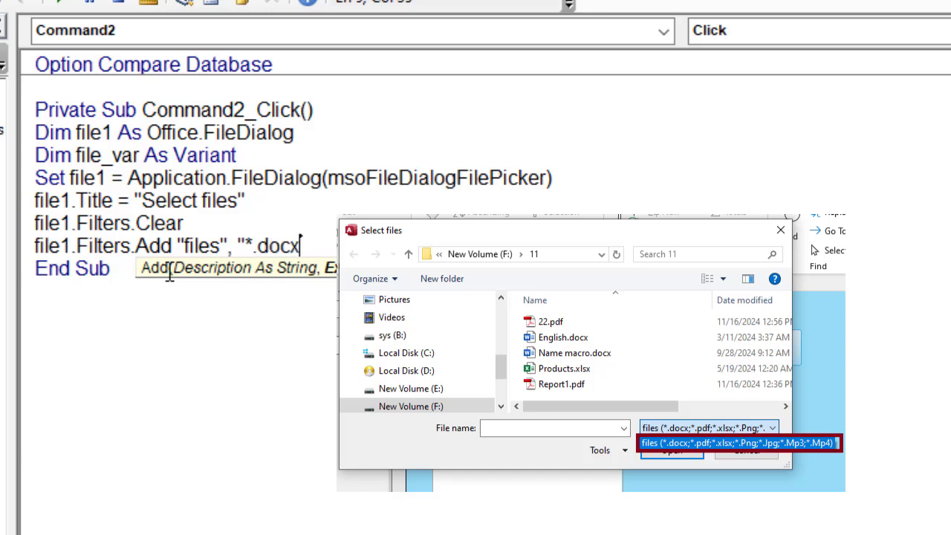
type(";")
type("*")
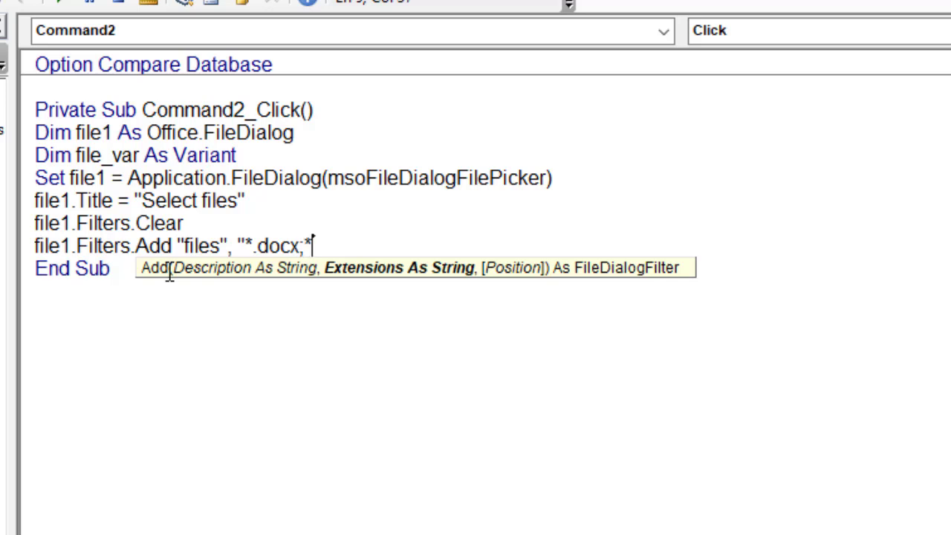
type(".p")
type("df")
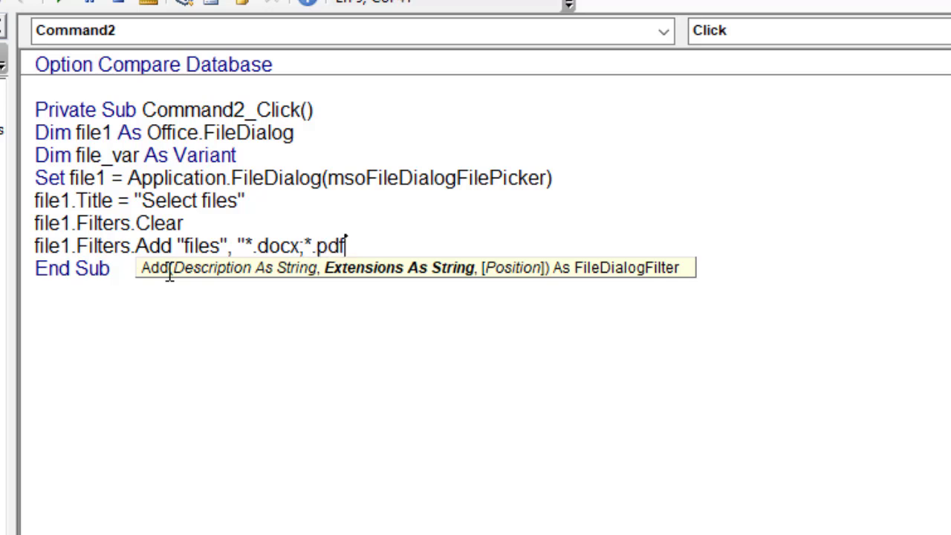
type(";*")
type(".")
type("xl")
type("sx")
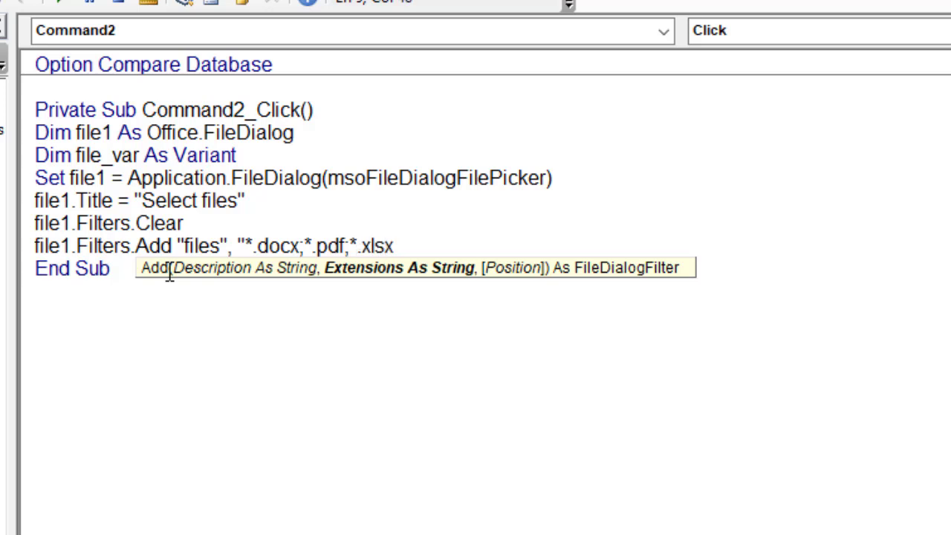
type(";*")
type(".P")
type("ng")
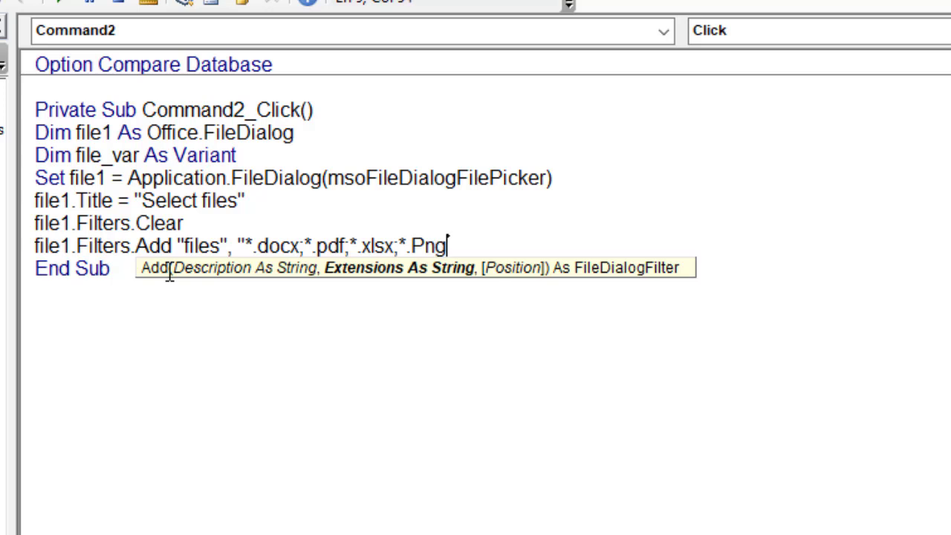
type(";")
type("*")
type(".")
type("Jpg")
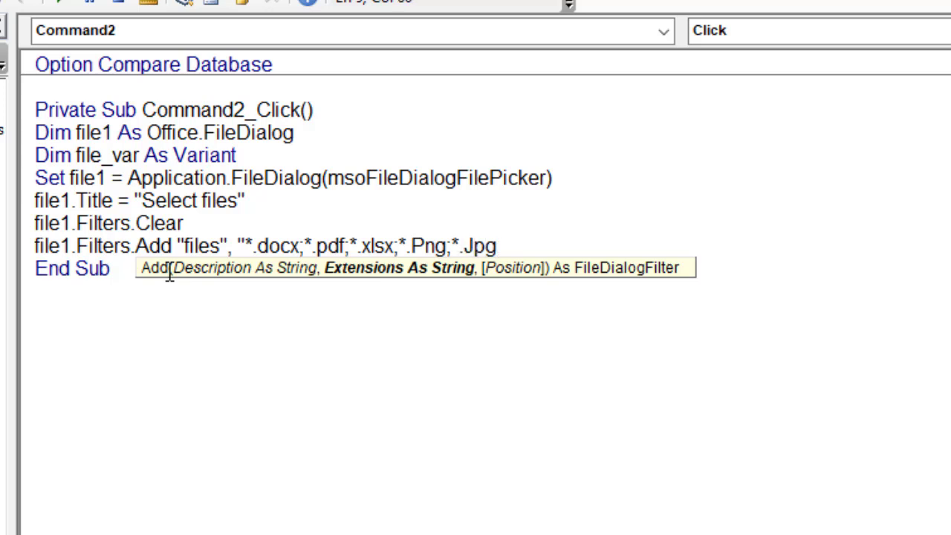
type(";")
type("*")
type(".M")
type("p3")
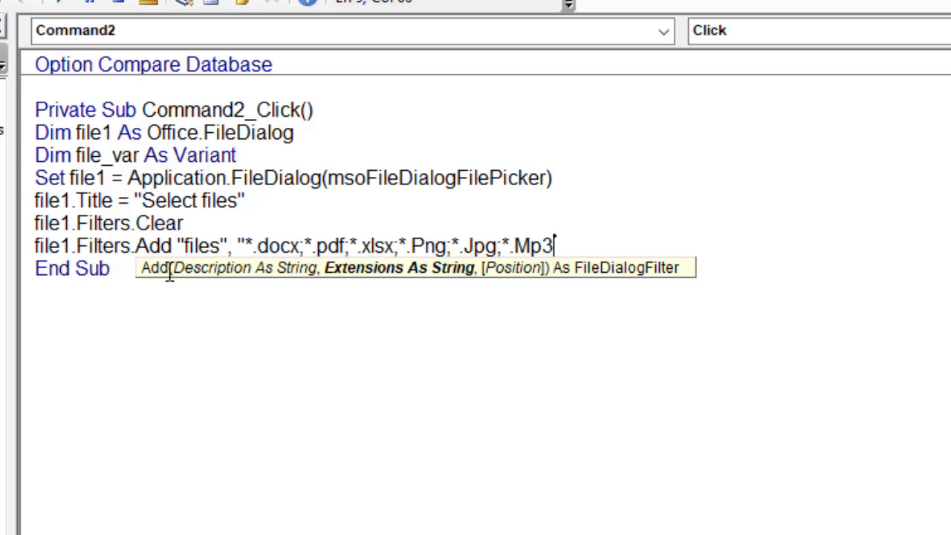
type(";")
type("*.M")
type("p")
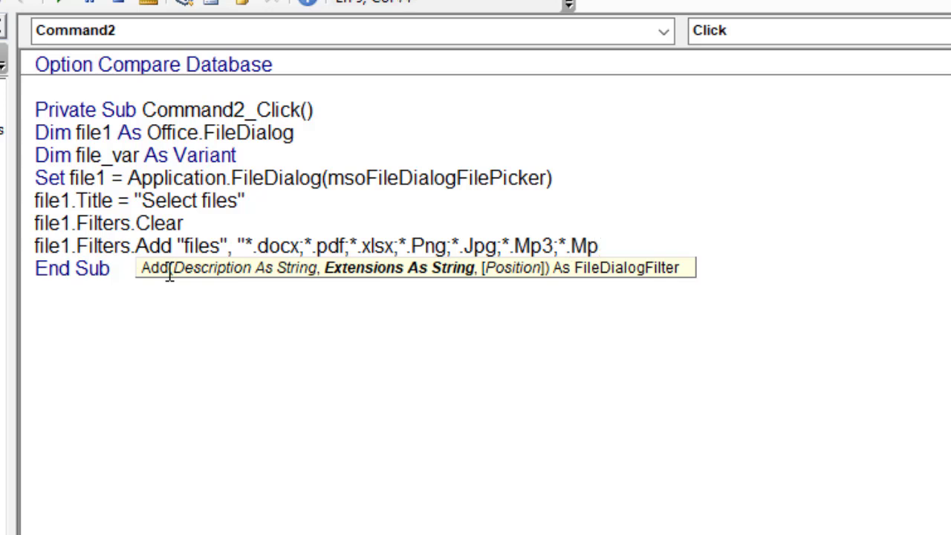
type("4")
type("\"")
key("Return")
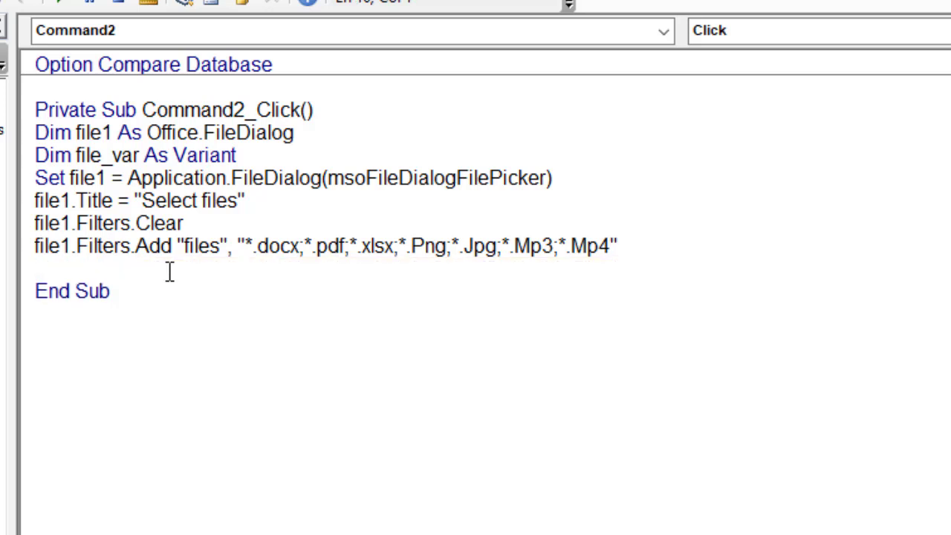
Step: Add If file1.Show = True Then and set Me.List3.RowSourceType = "Value List" inside it
type("If")
type(" file1")
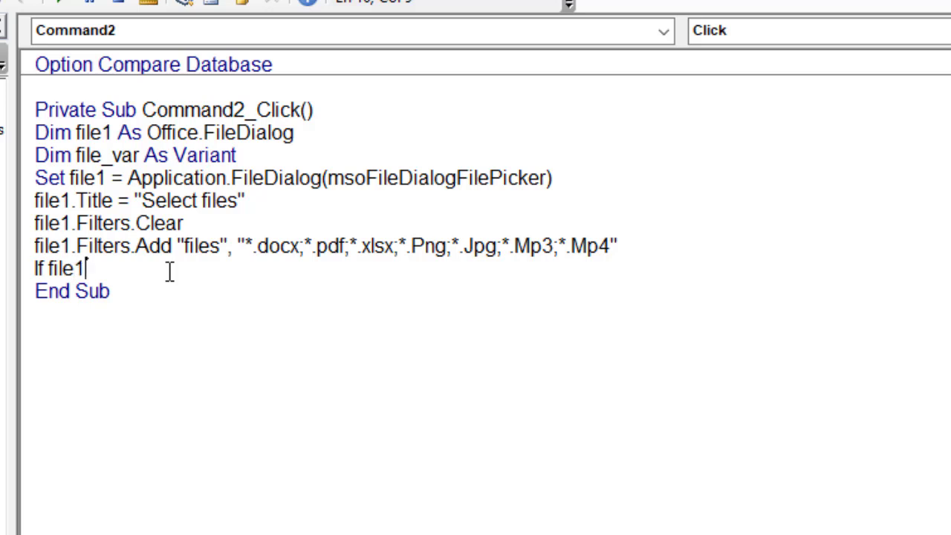
type(".")
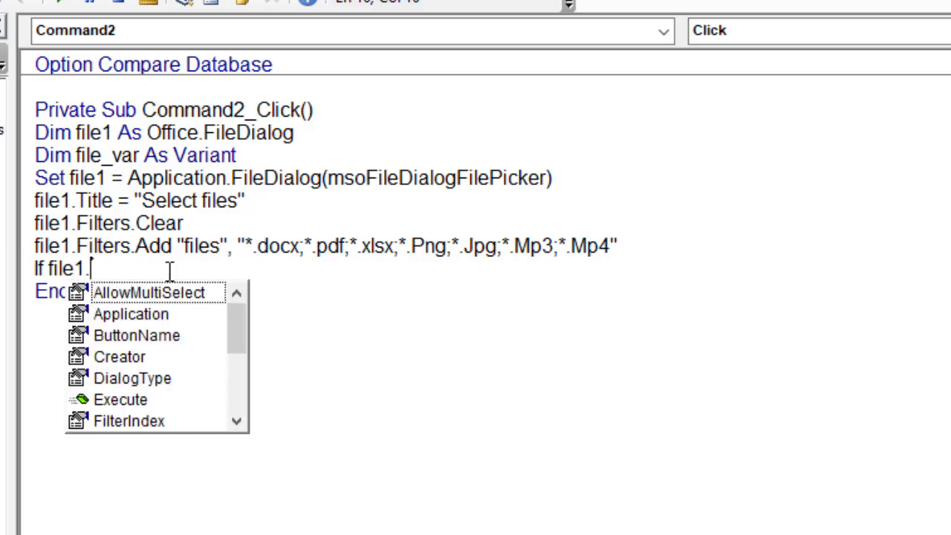
type("Show")
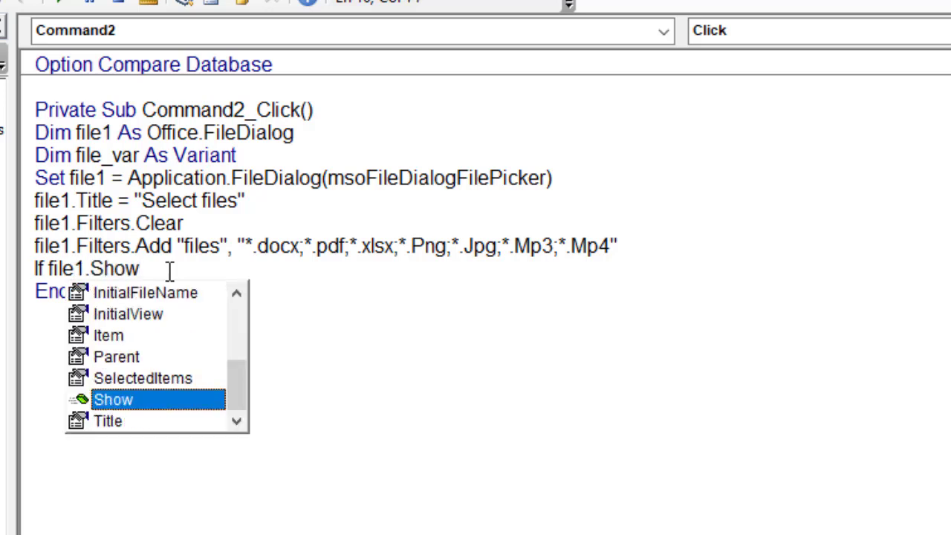
type(" = Tr")
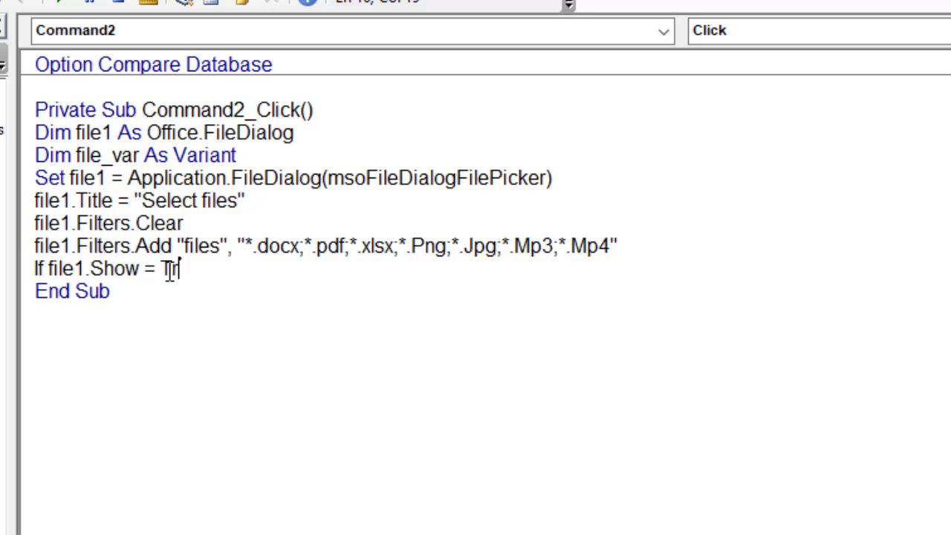
type("ue T")
type("hen")
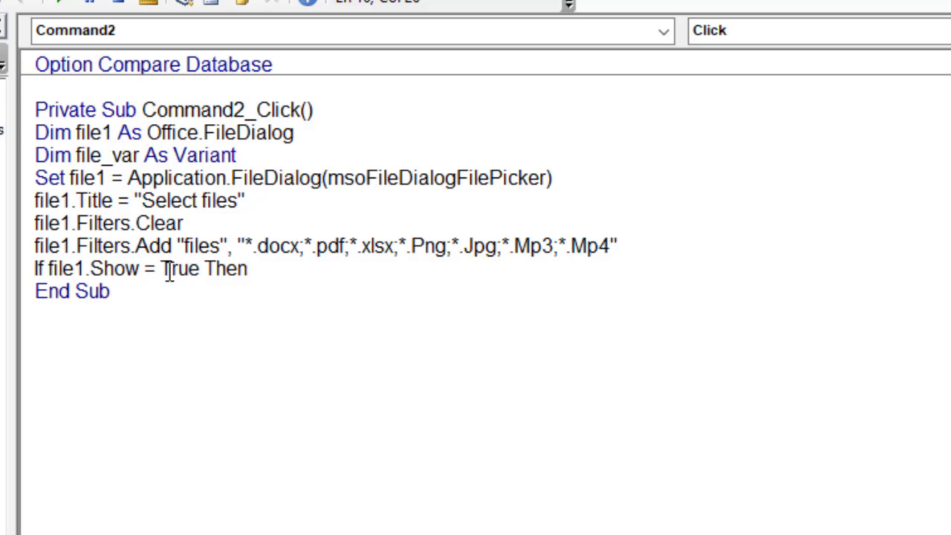
key("Return")
type("M")
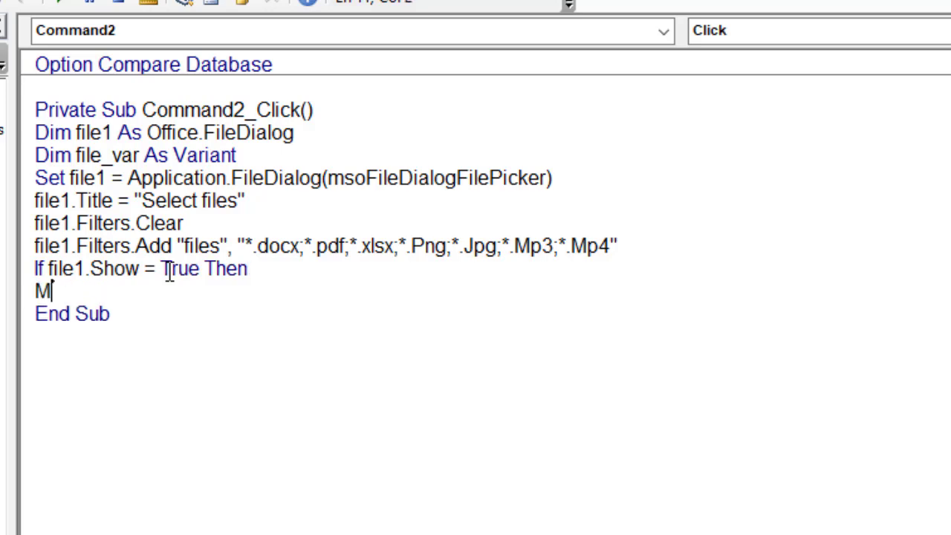
type("e.Li")
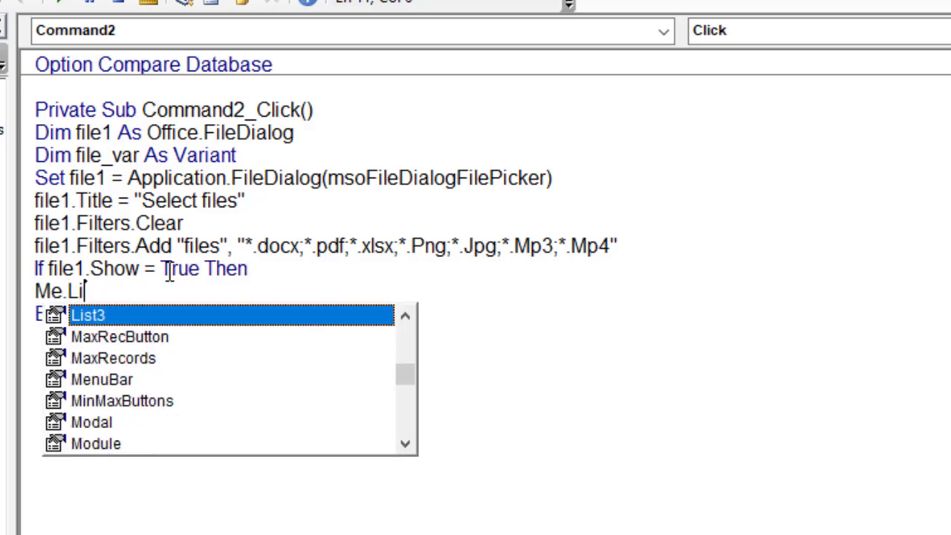
double_click(115, 315)
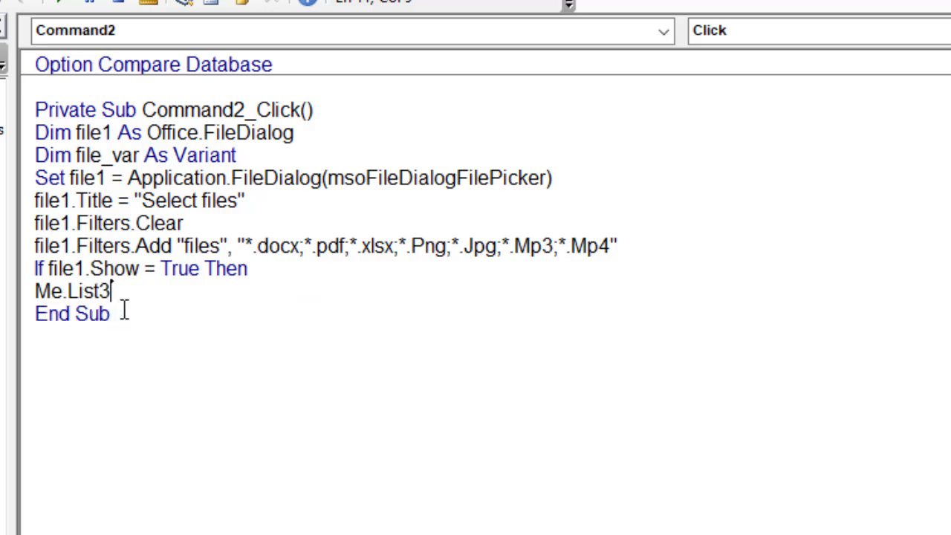
type(".R")
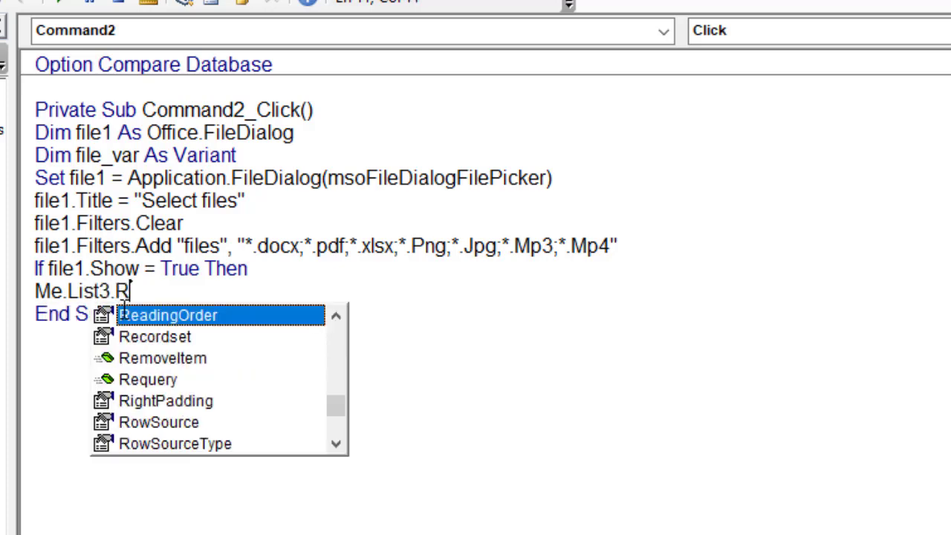
type("ow")
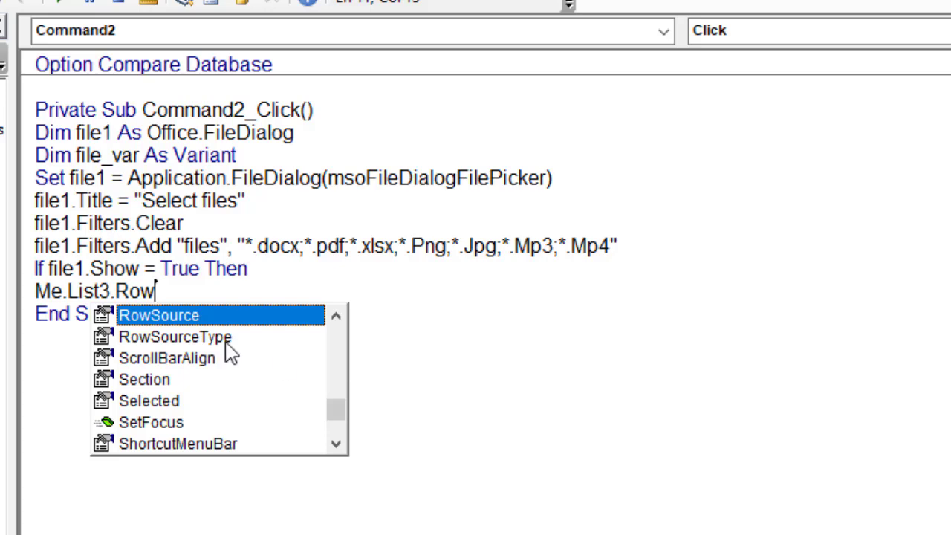
double_click(226, 338)
type("=")
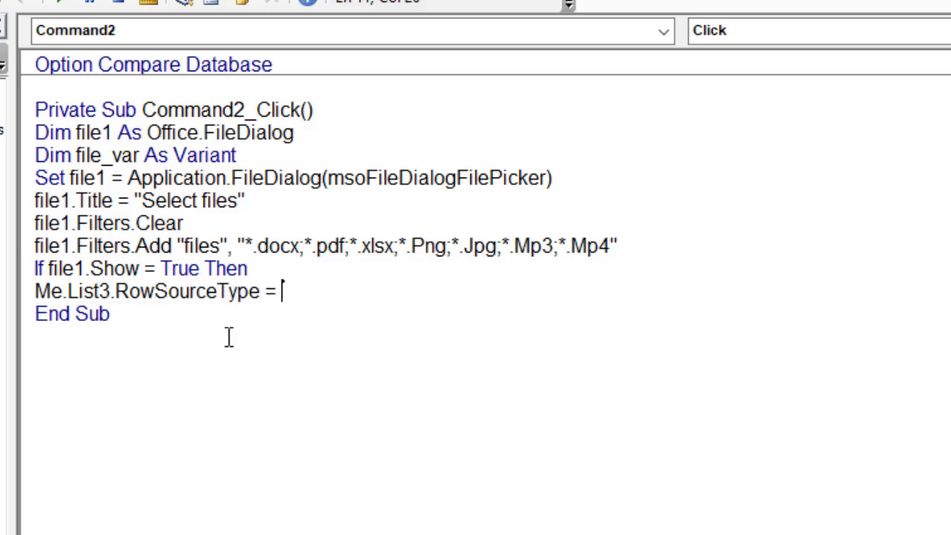
type(" \"Valu")
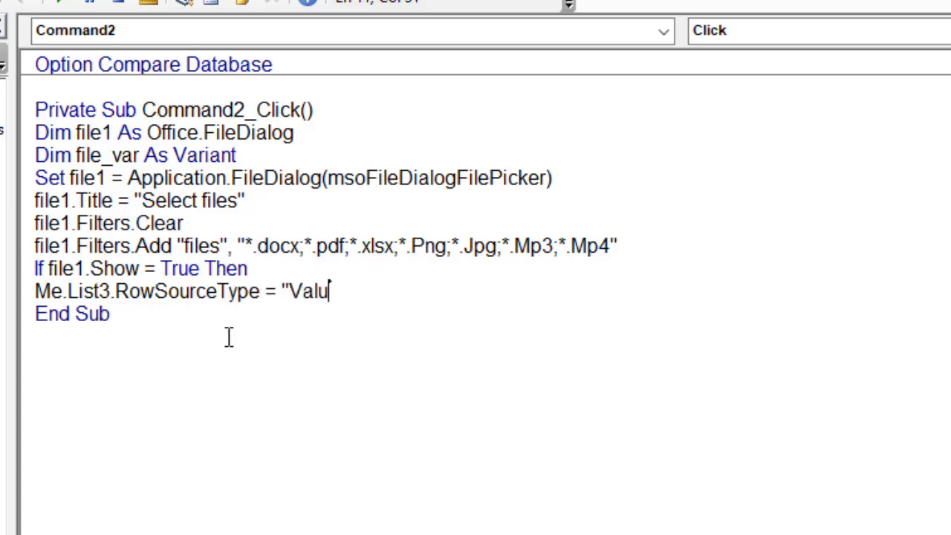
type("e Lis")
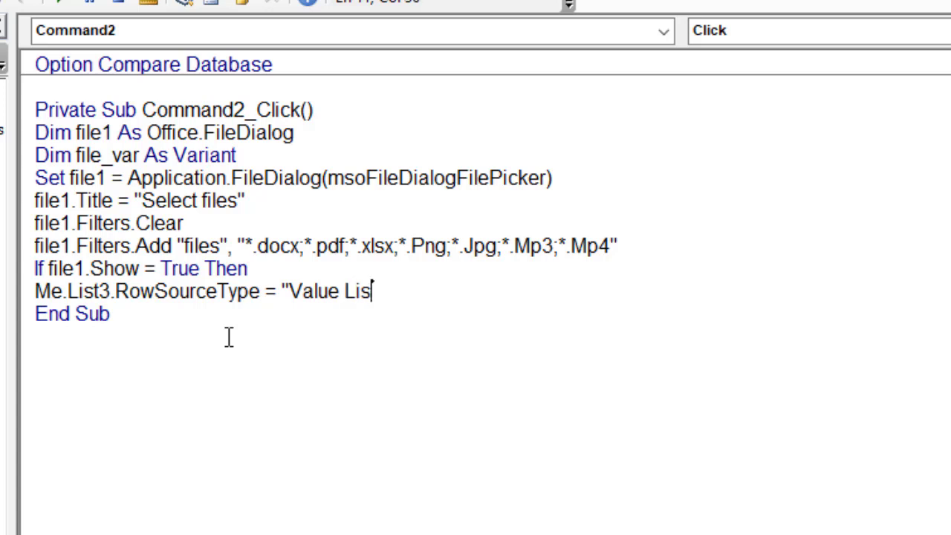
type("t\"")
key("Return")
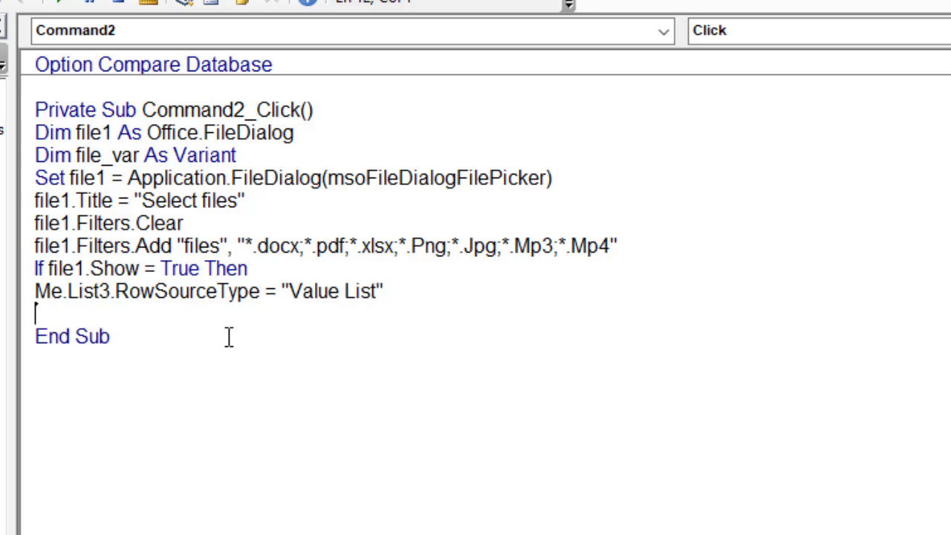
Step: Empty the list with Me.List3.RowSource = ""
type("Me")
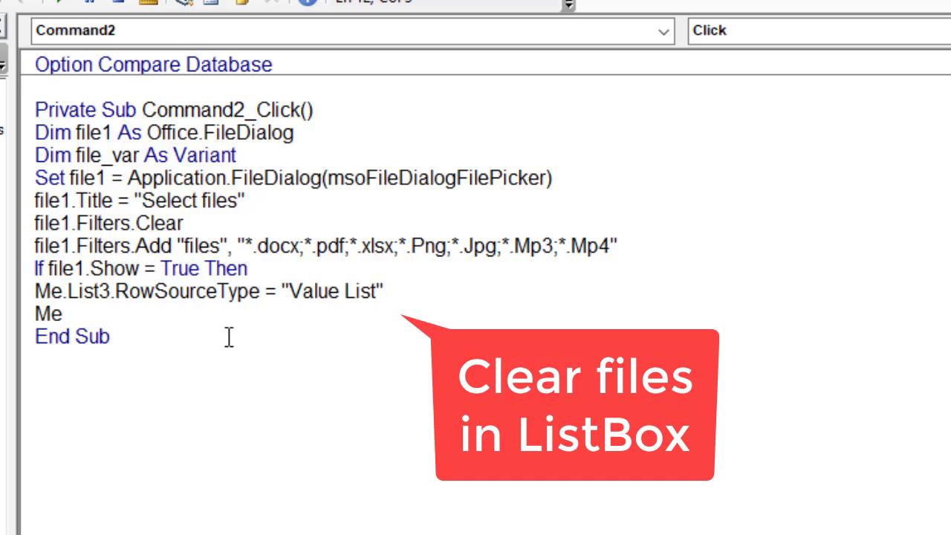
type(".Li")
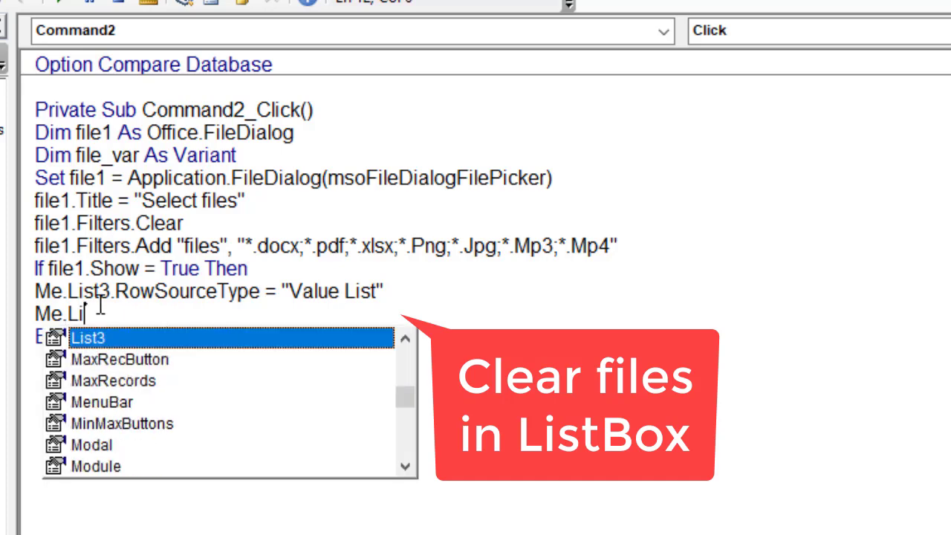
double_click(101, 343)
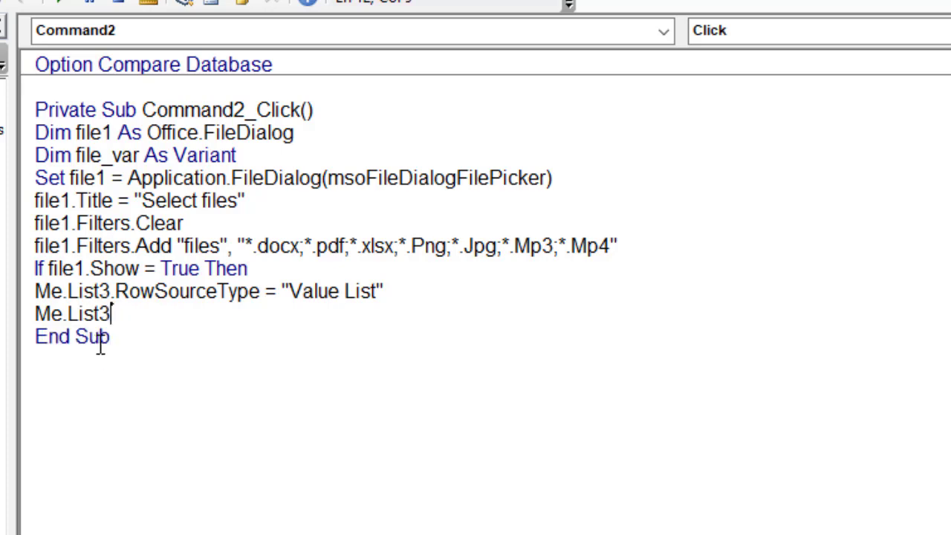
type(".Ro")
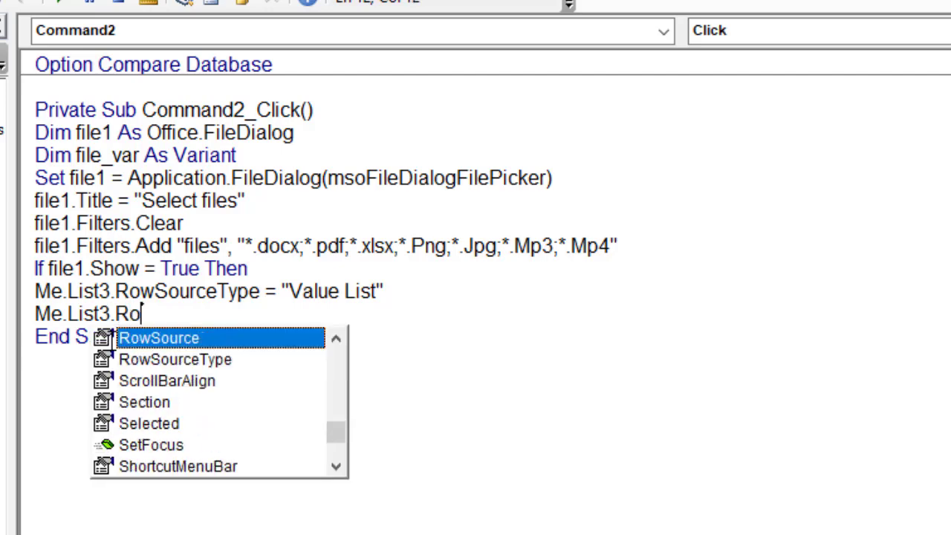
double_click(123, 339)
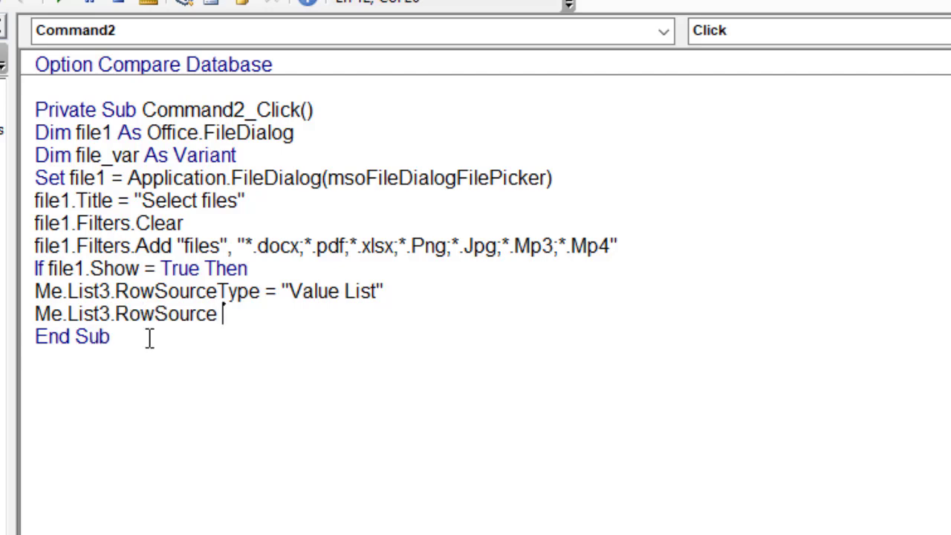
type("= \"\"")
Step: Add a For Each file_var In file1.SelectedItems loop calling Me.List3.AddItem file_var
key("Return")
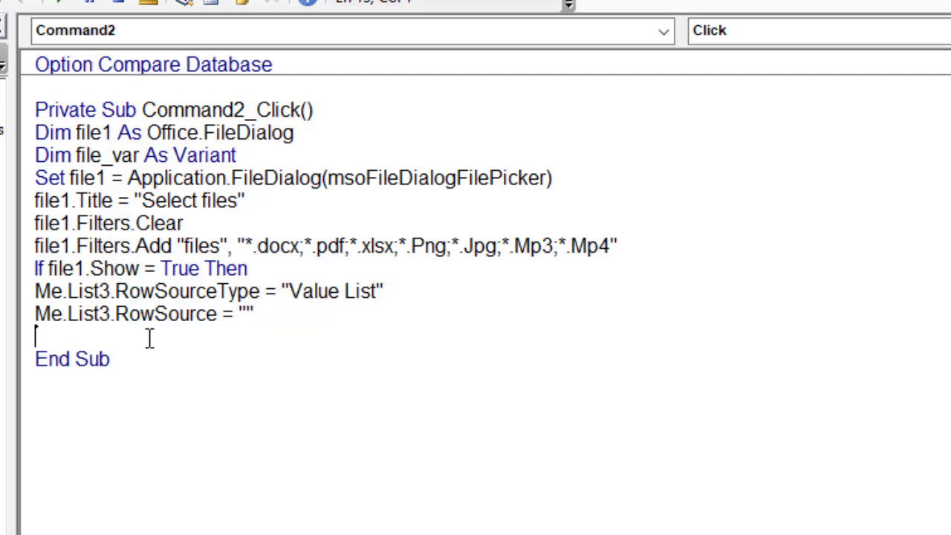
type("For ")
type("Each")
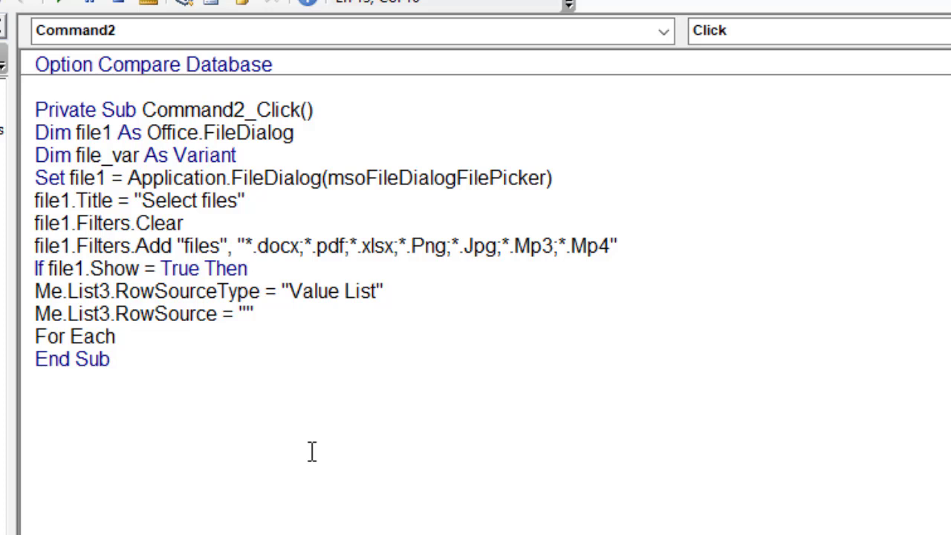
type(" file_")
type("var In ")
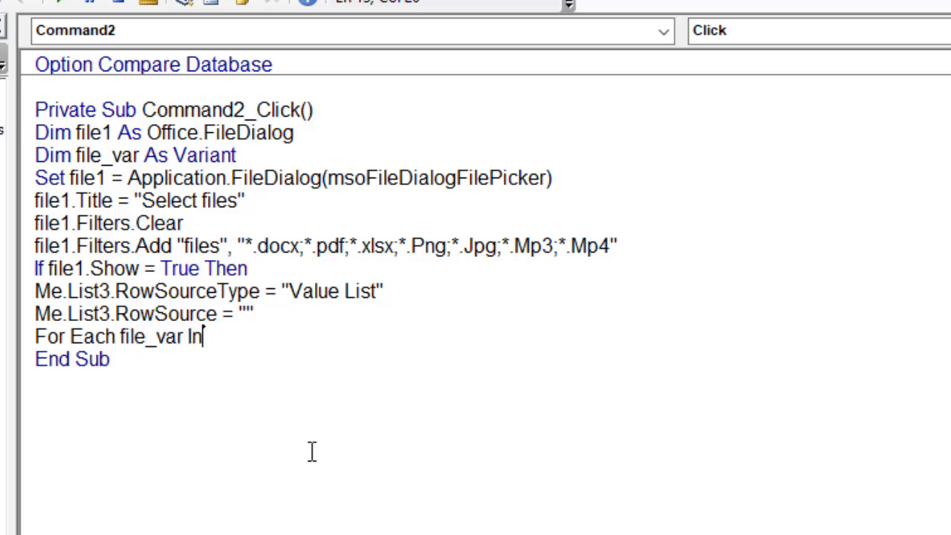
type("file1")
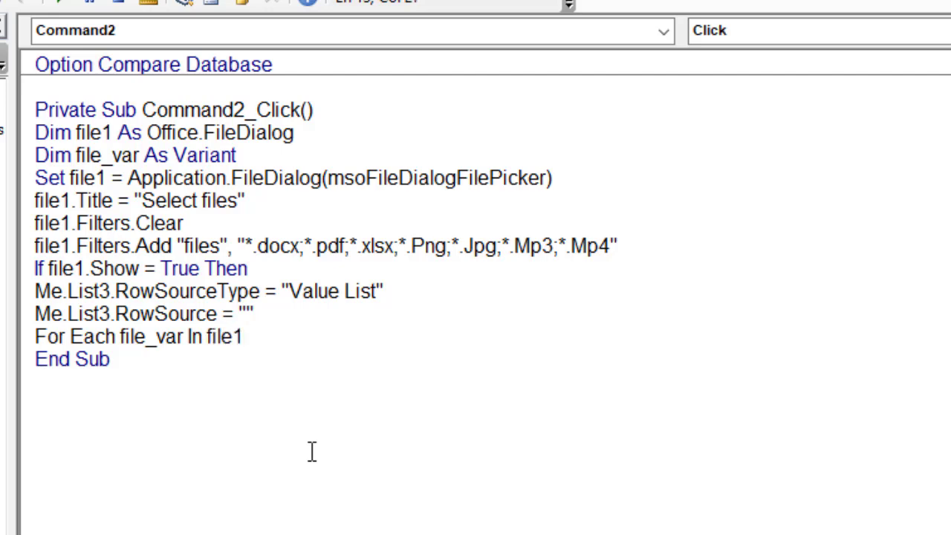
type(".Se")
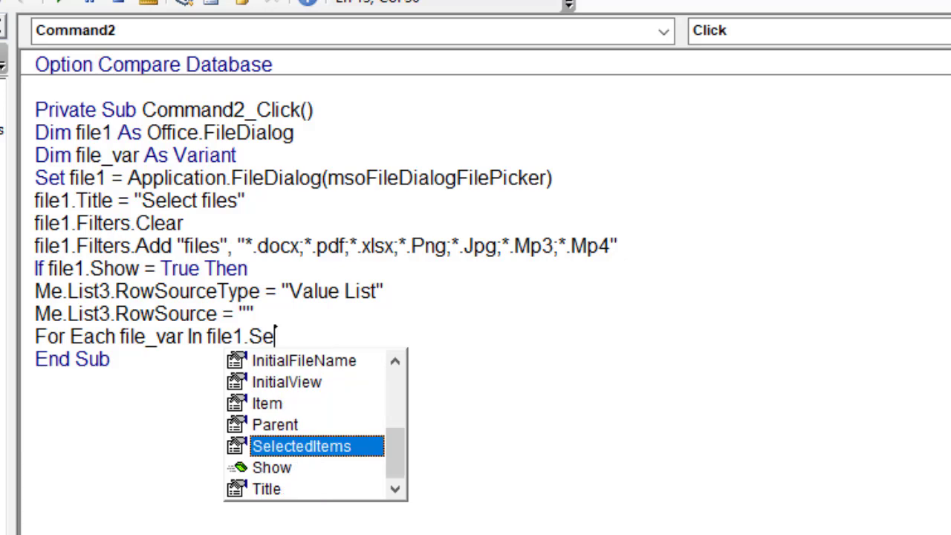
double_click(340, 448)
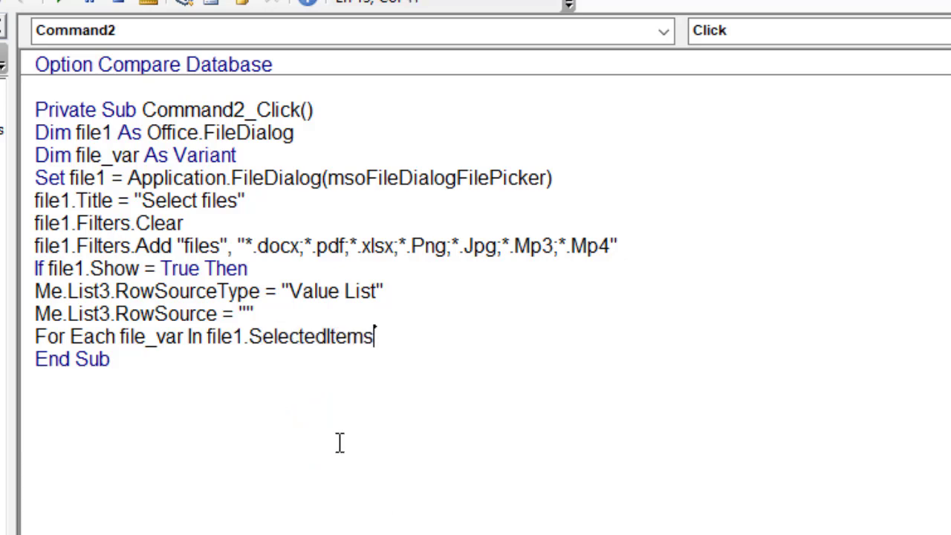
key("Return")
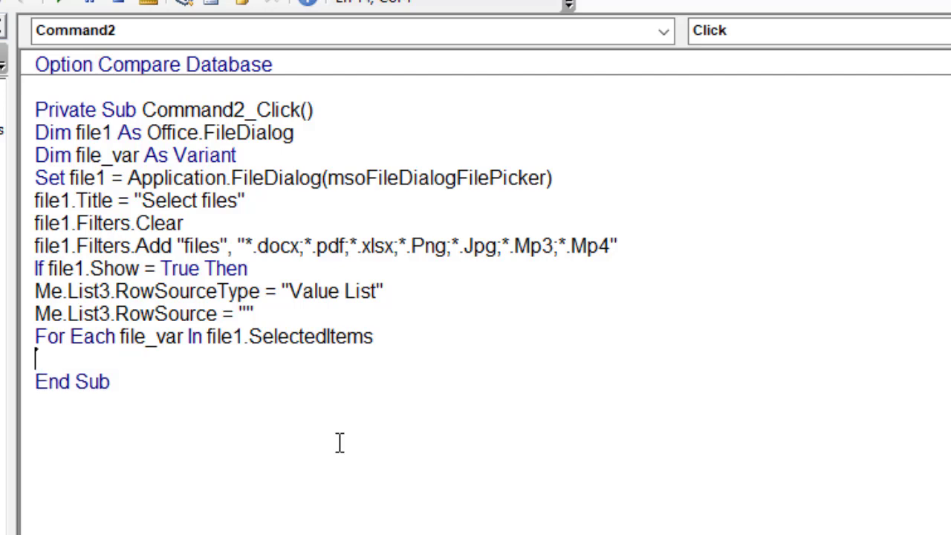
type("Me.")
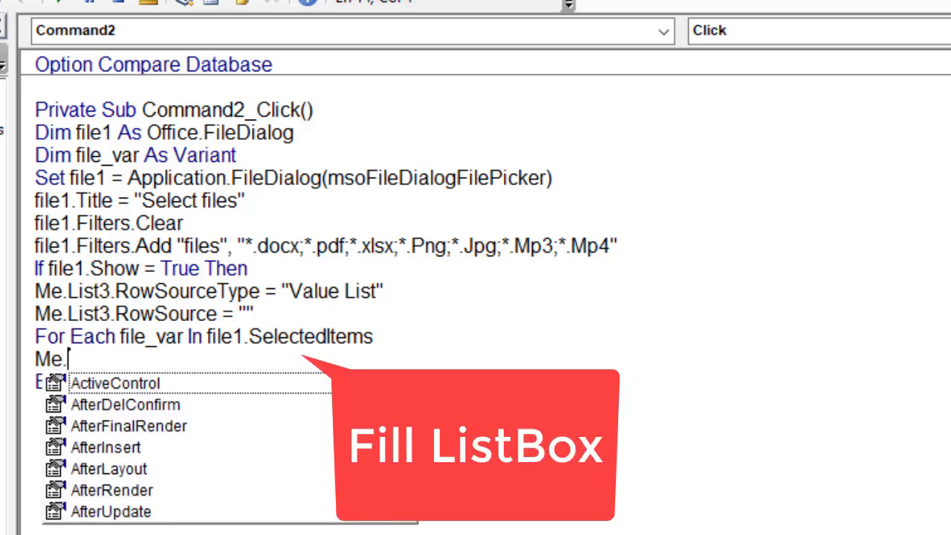
type("List")
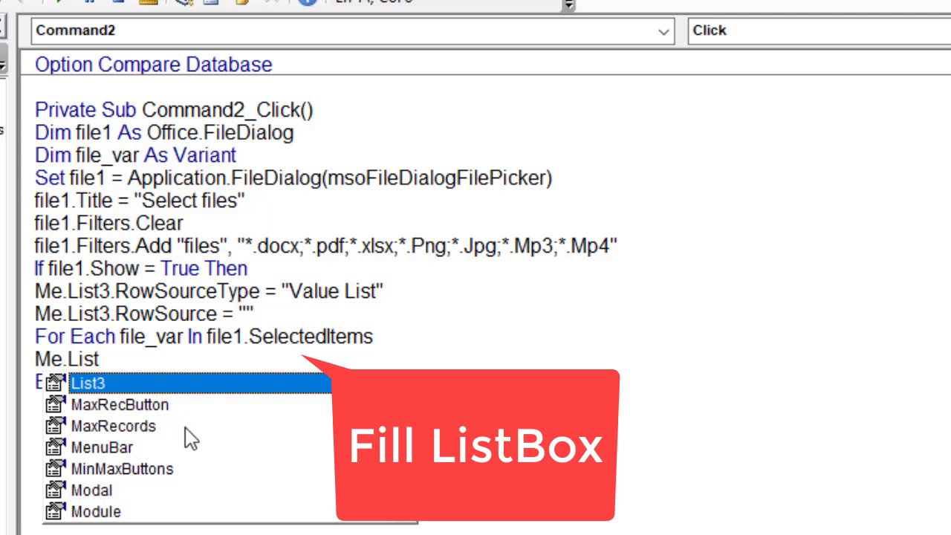
double_click(115, 383)
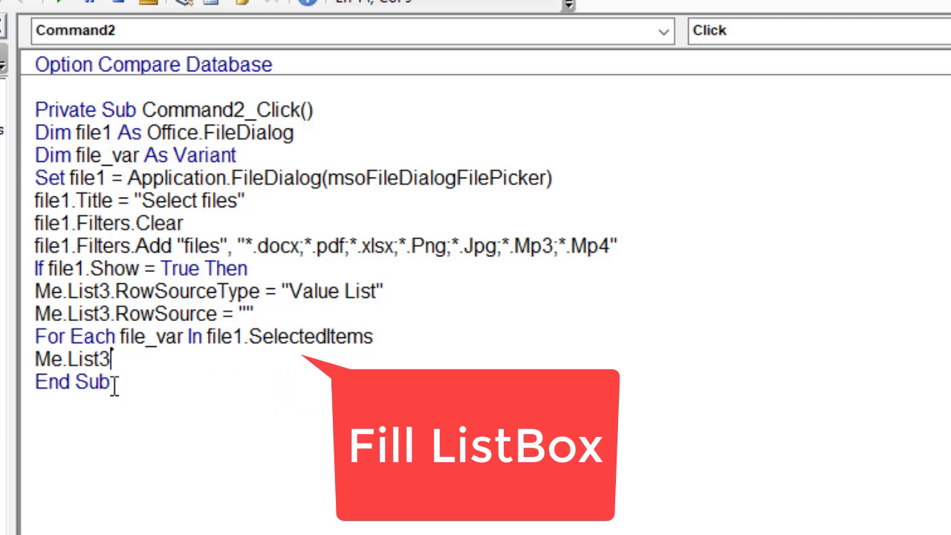
type(".")
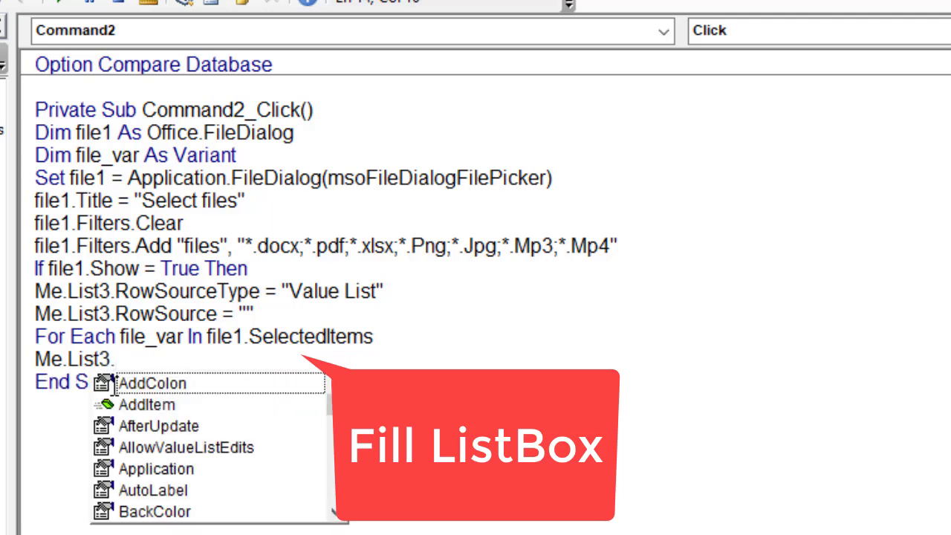
type("Add")
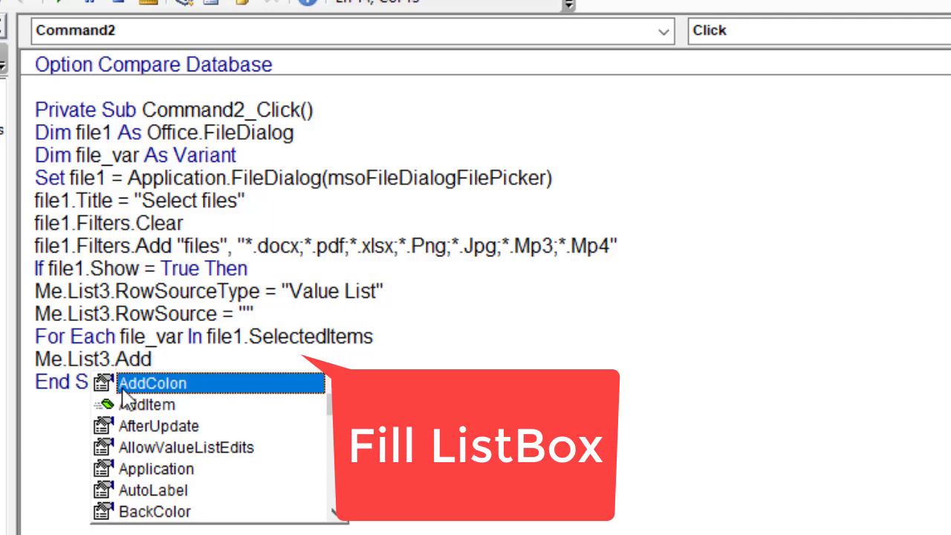
double_click(157, 405)
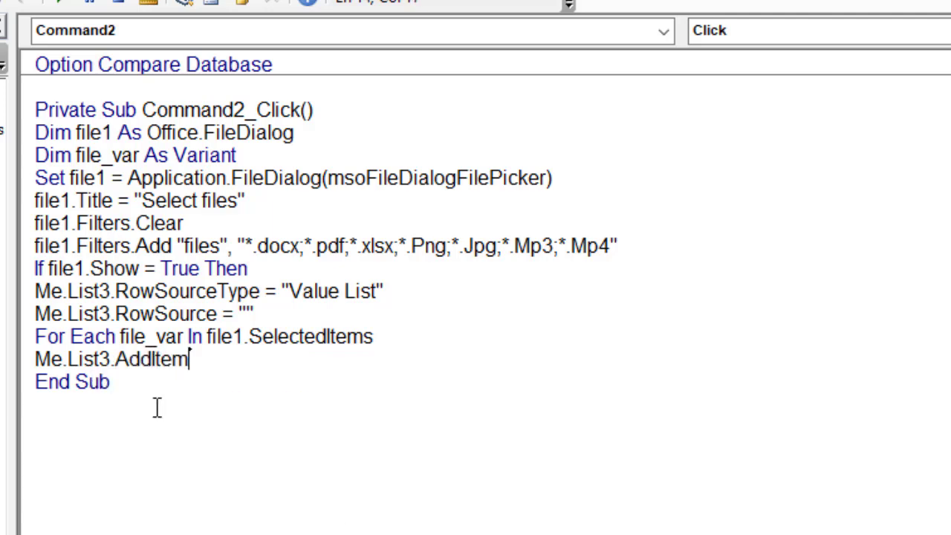
type(" fil")
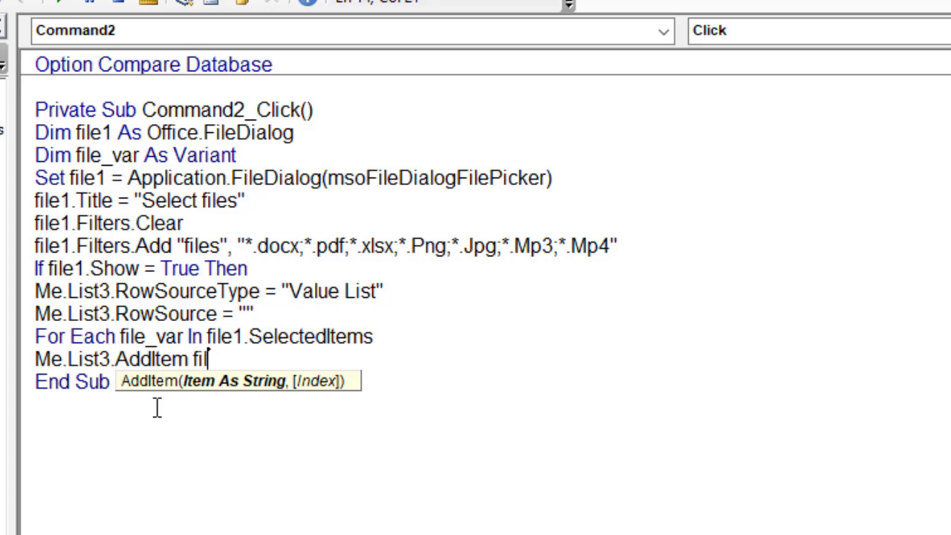
type("e_v")
type("ar")
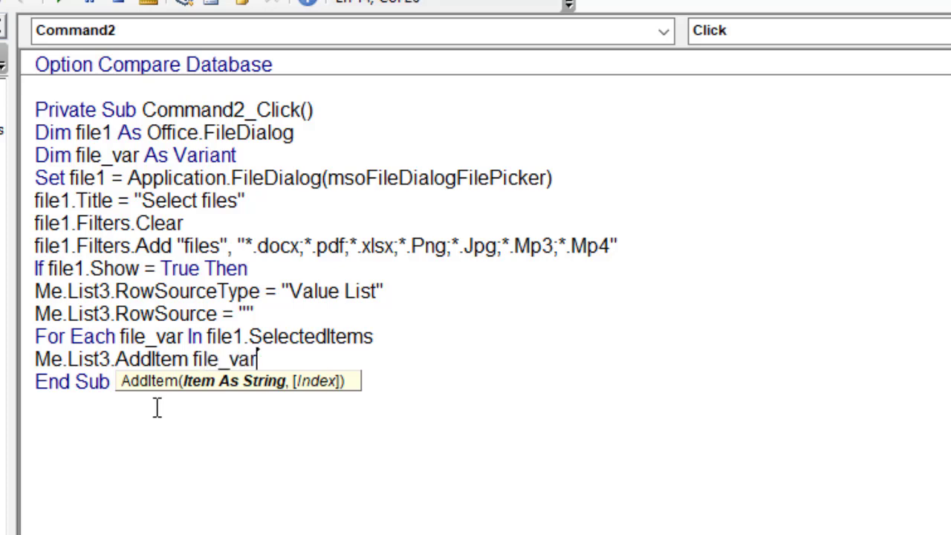
Step: Inside the For Each loop, add Me.Text0.Value = Replace(file_var, Dir(file_var), "")
key("Return")
type("Me")
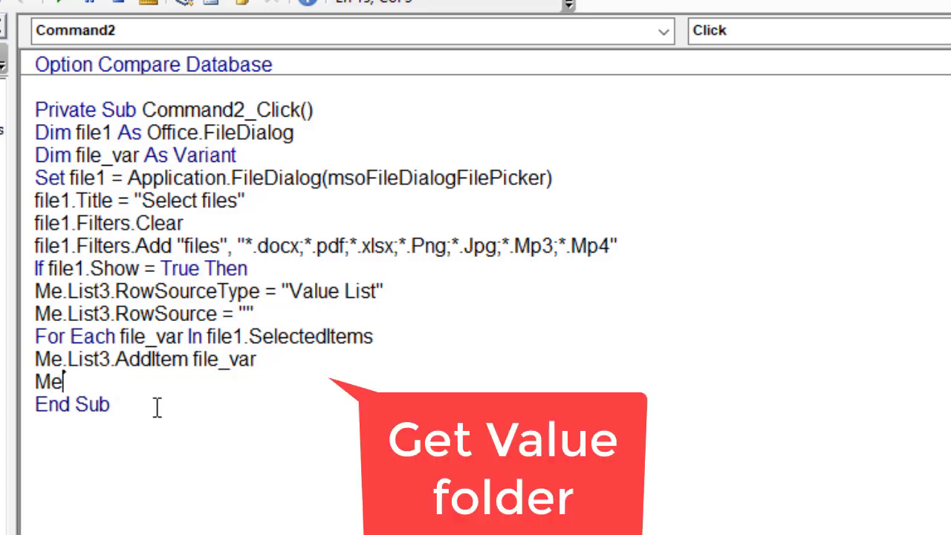
type(".Text0")
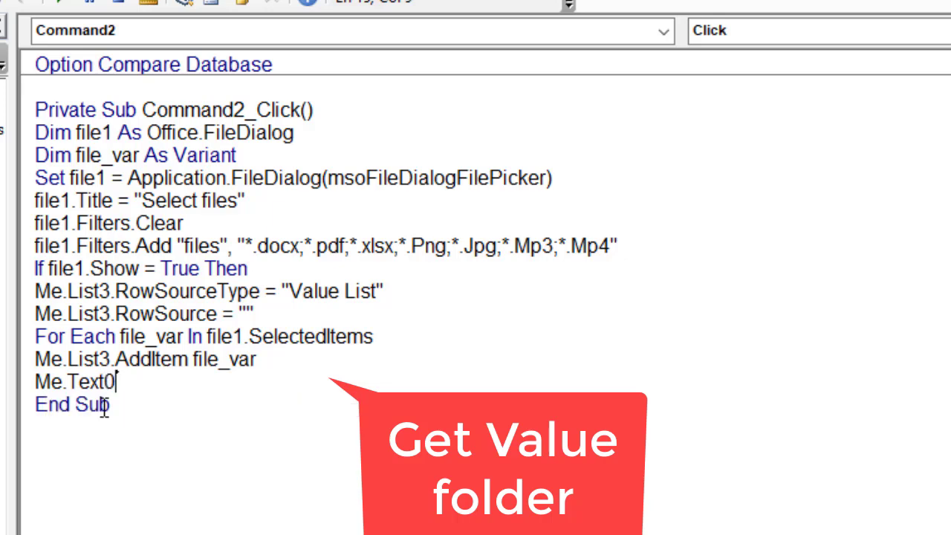
double_click(105, 407)
type(".Va")
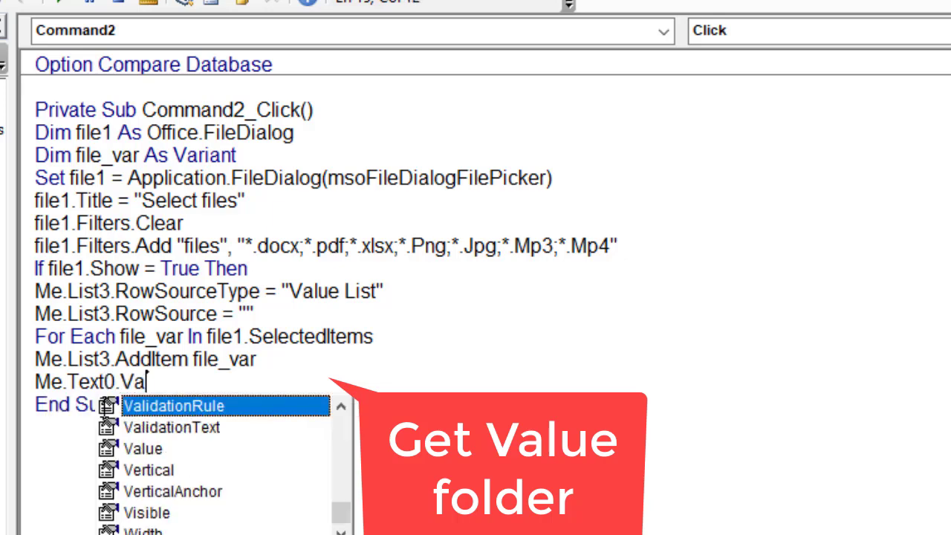
type("lue")
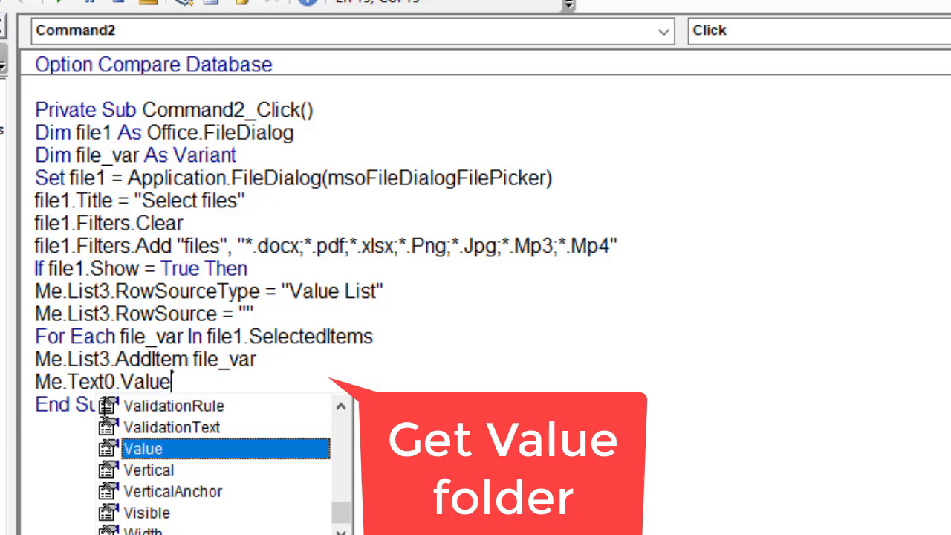
type(" = Re")
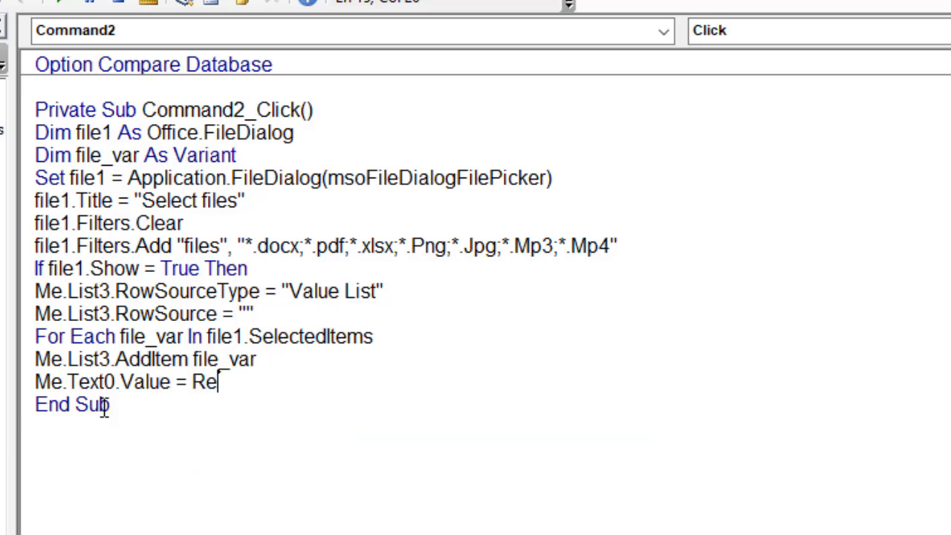
type("place")
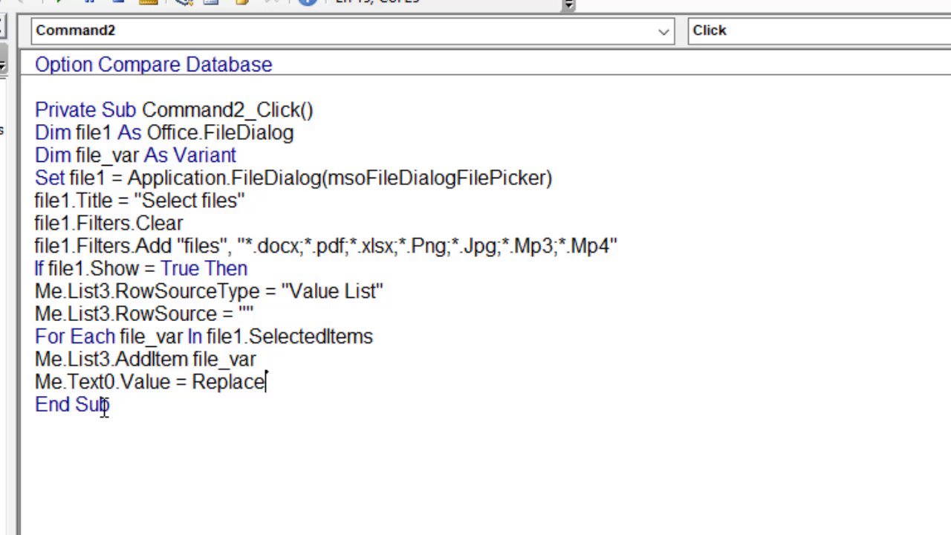
type("(f")
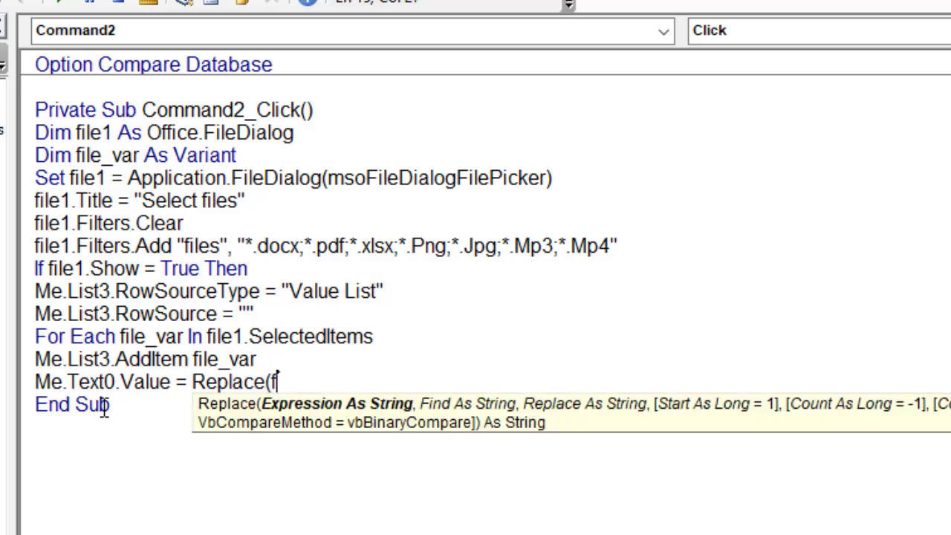
type("ile")
type("_var")
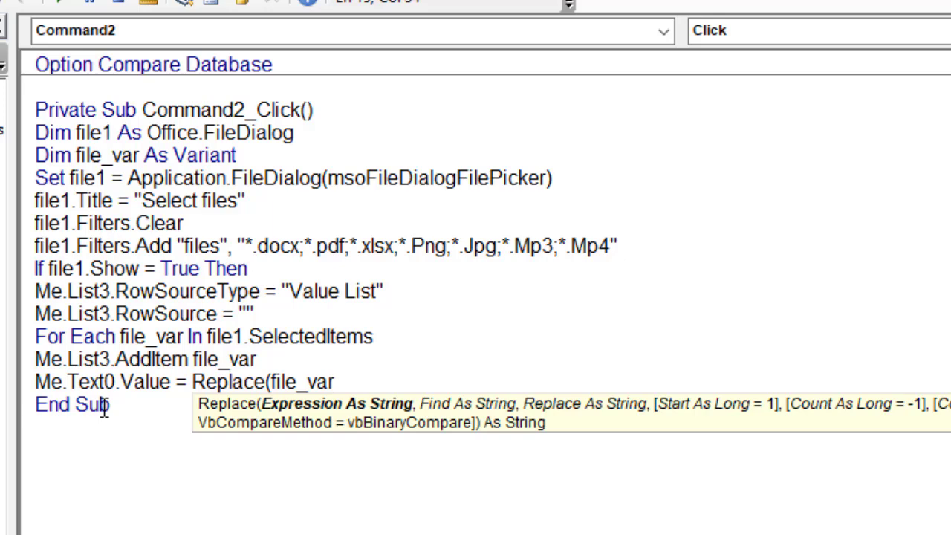
type(",")
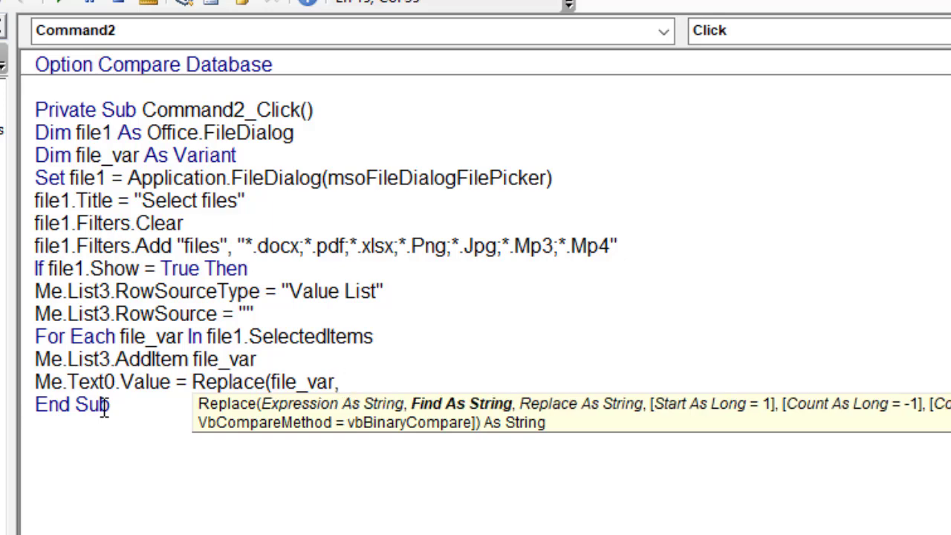
type("Di")
type("r(")
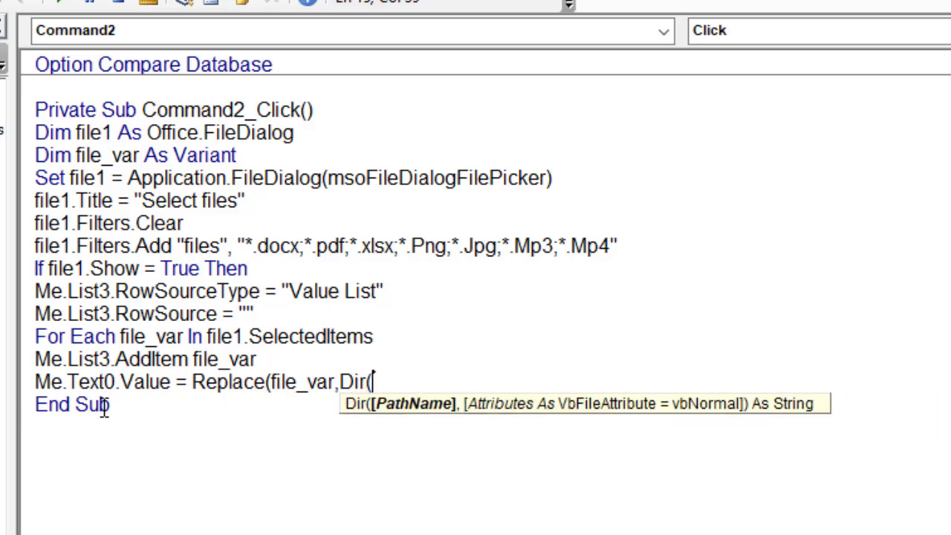
type("file")
type("_va")
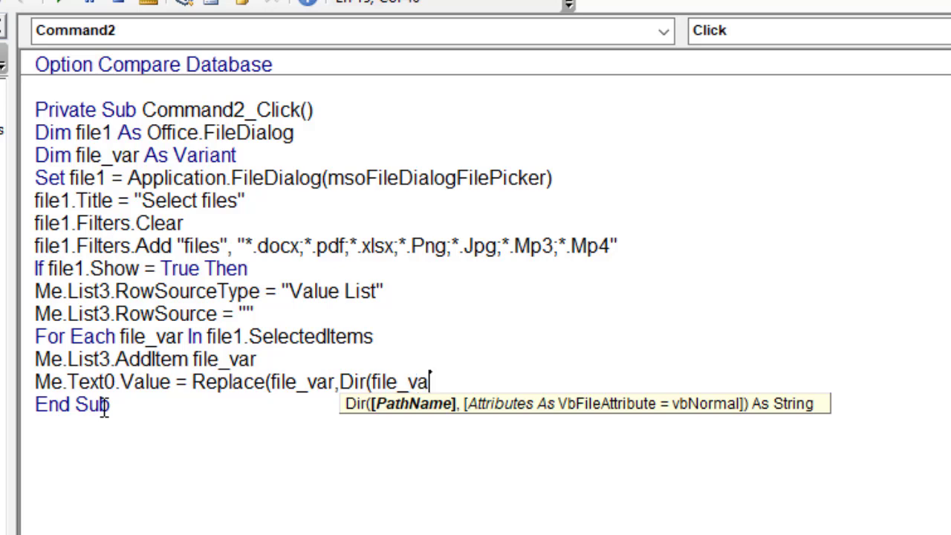
type("r)")
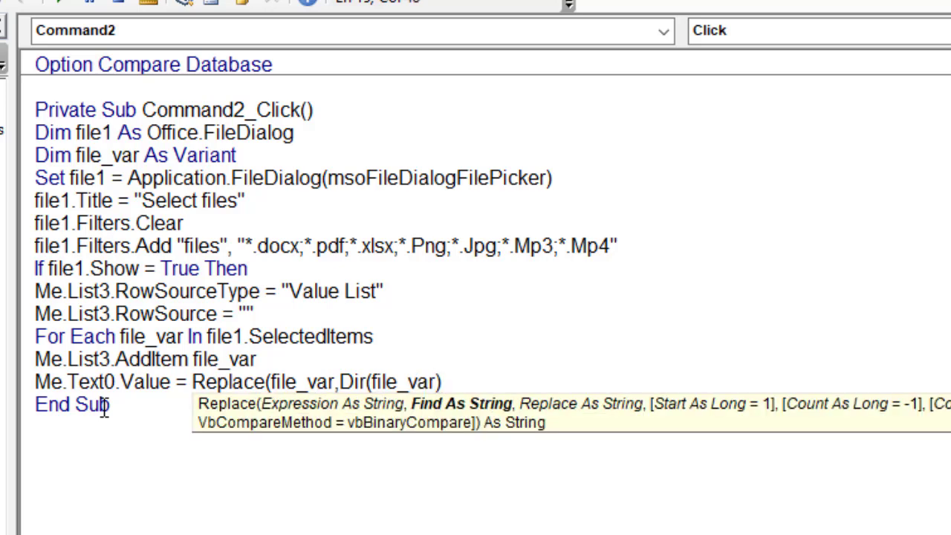
type(", \"")
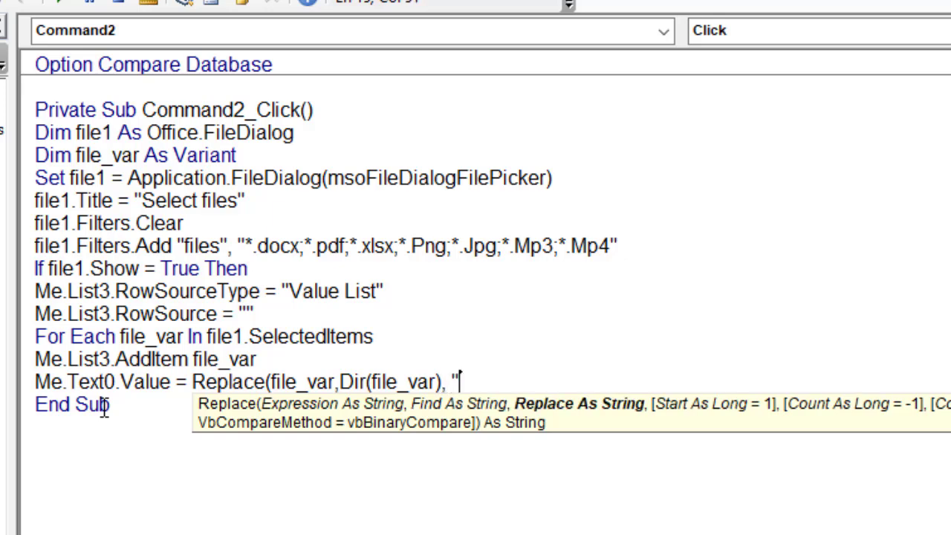
type("\")")
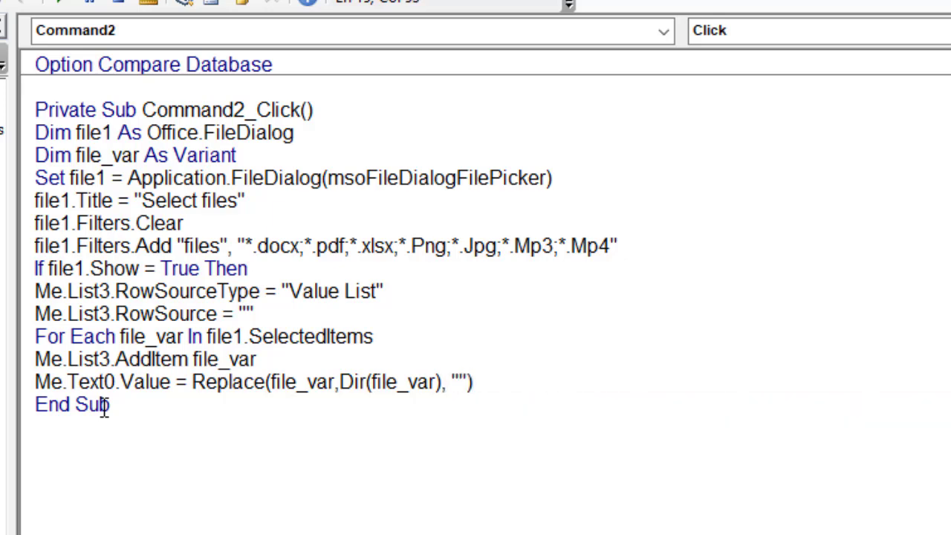
key("Return")
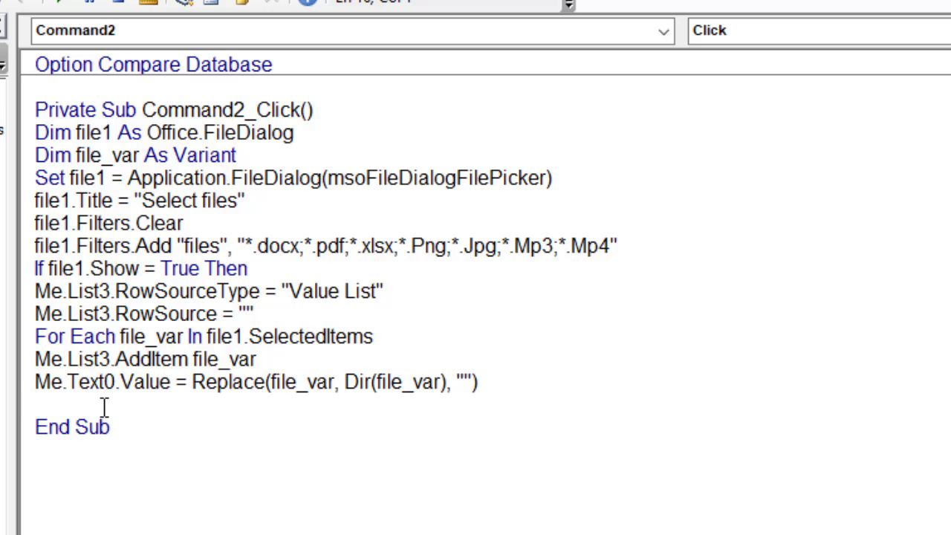
Step: Close the loop with Next, add Else with MsgBox "Please Select files", End If, then save
type("Next")
key("Return")
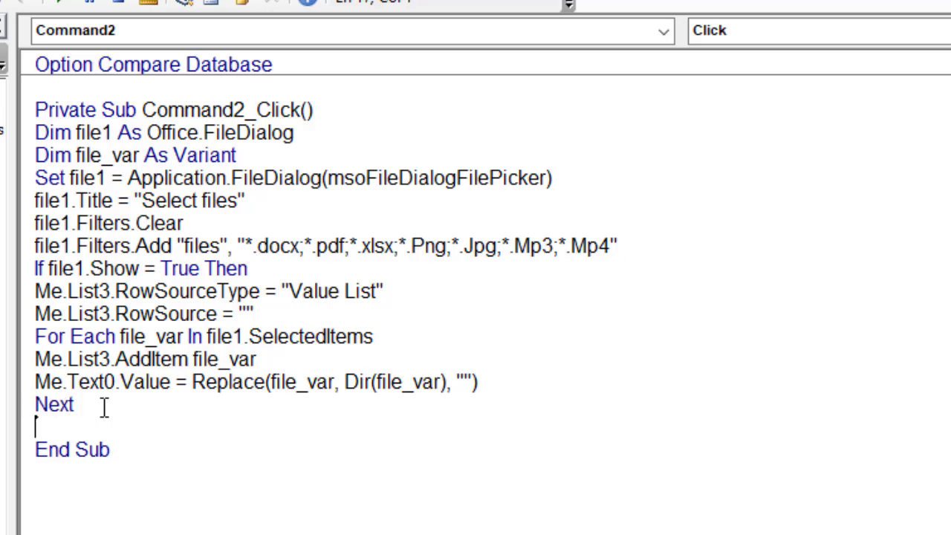
type("E")
type("lse")
key("Return")
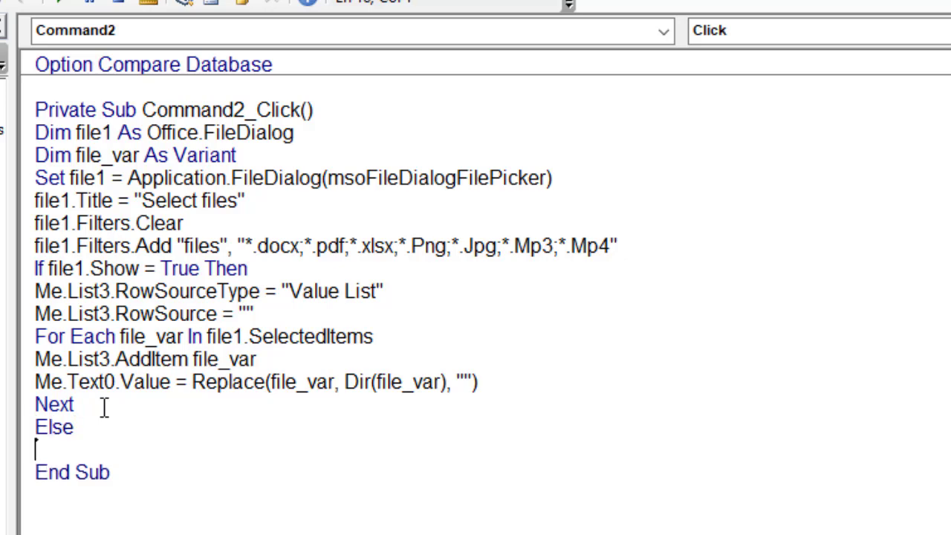
type("M")
type("sgBo")
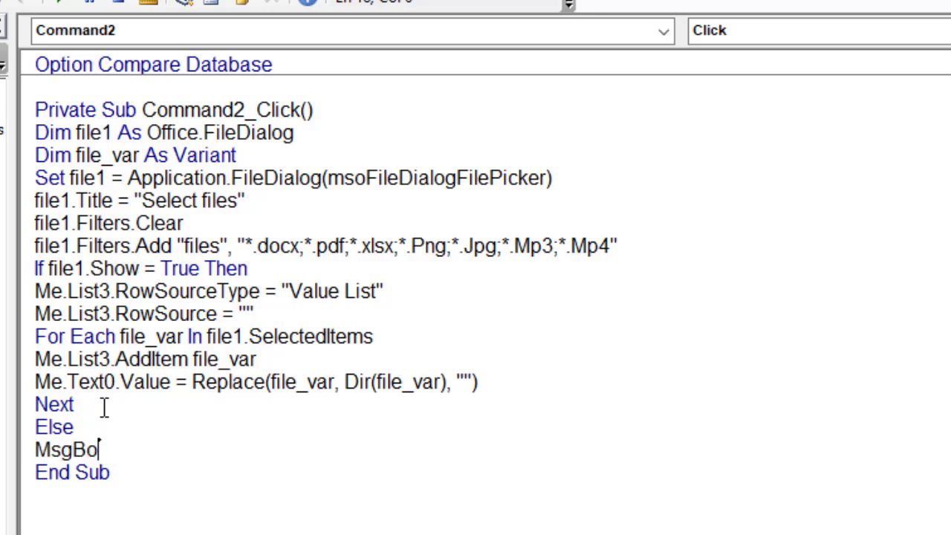
type("x ")
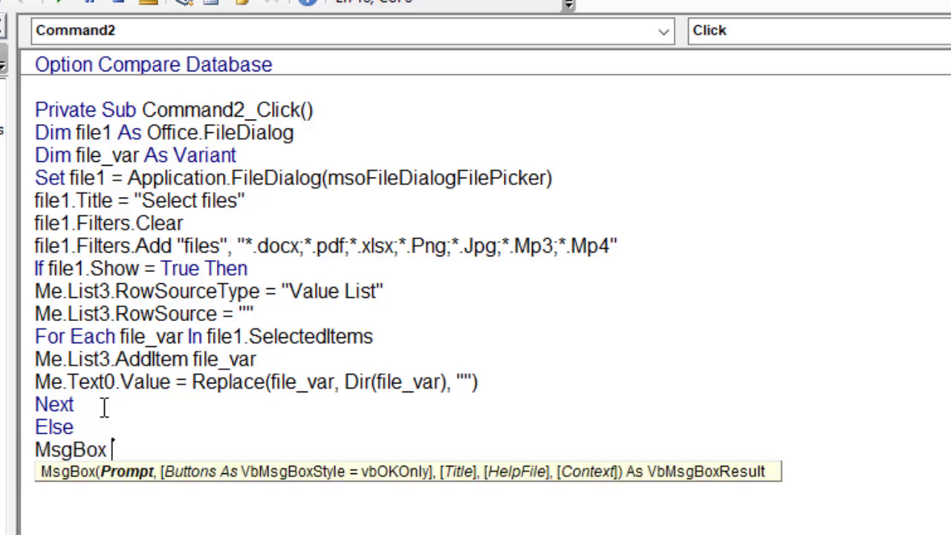
type("\"Pl")
type("ease S")
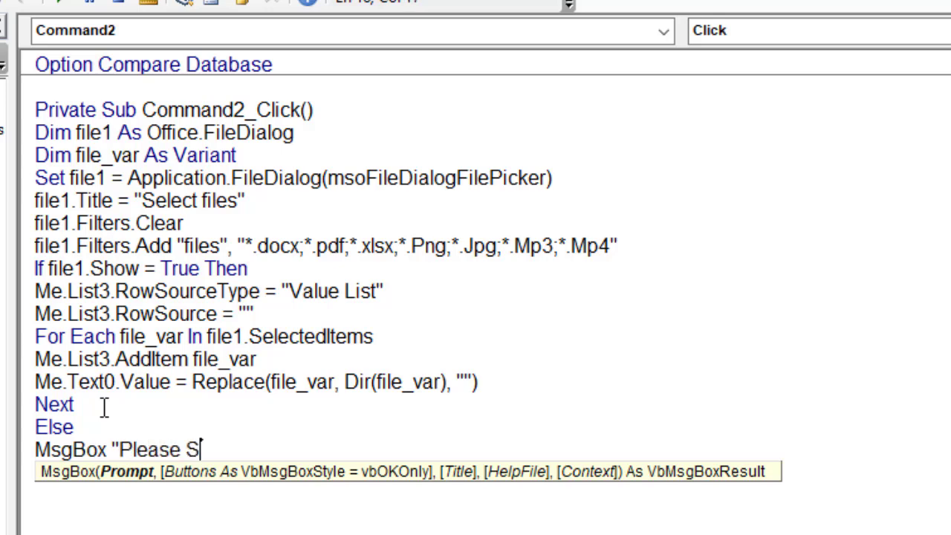
type("elec")
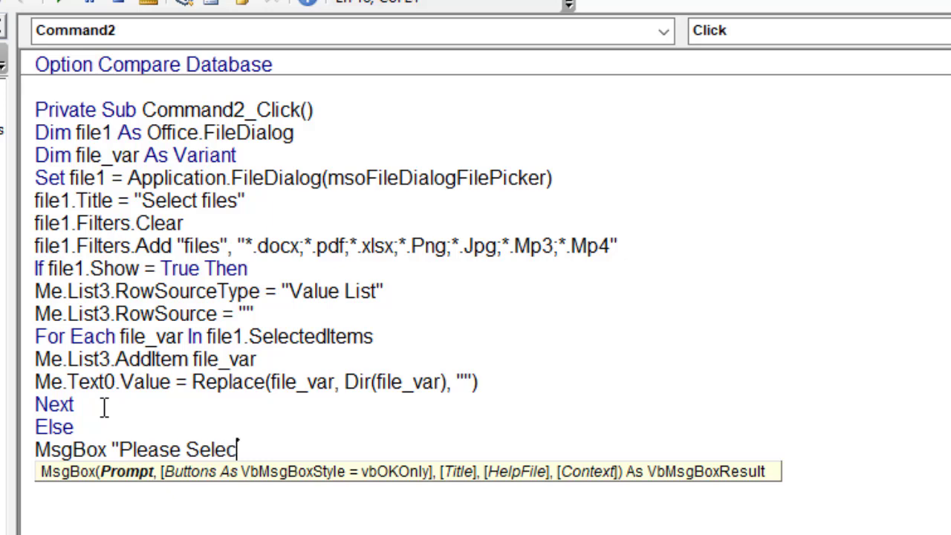
type("t f")
type("iles")
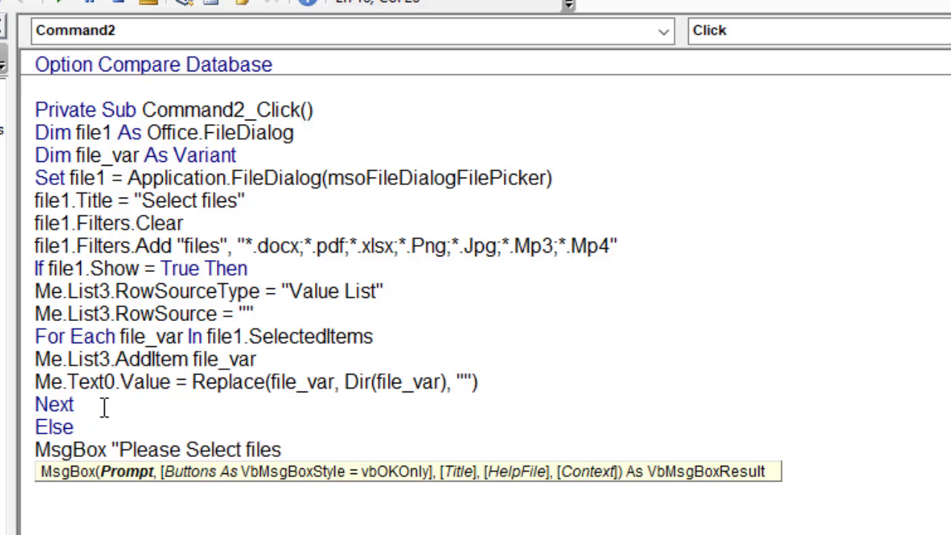
type("\"")
key("Return")
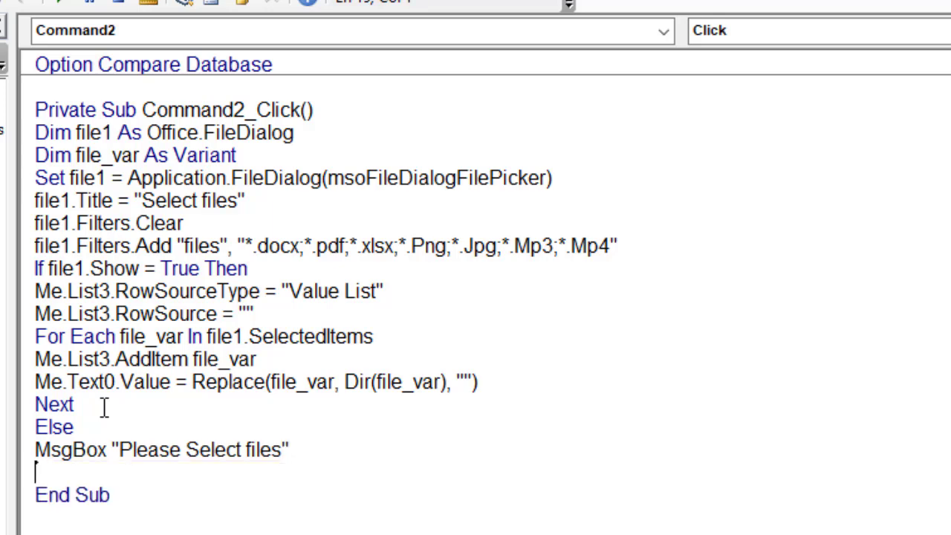
type("En")
type("d If")
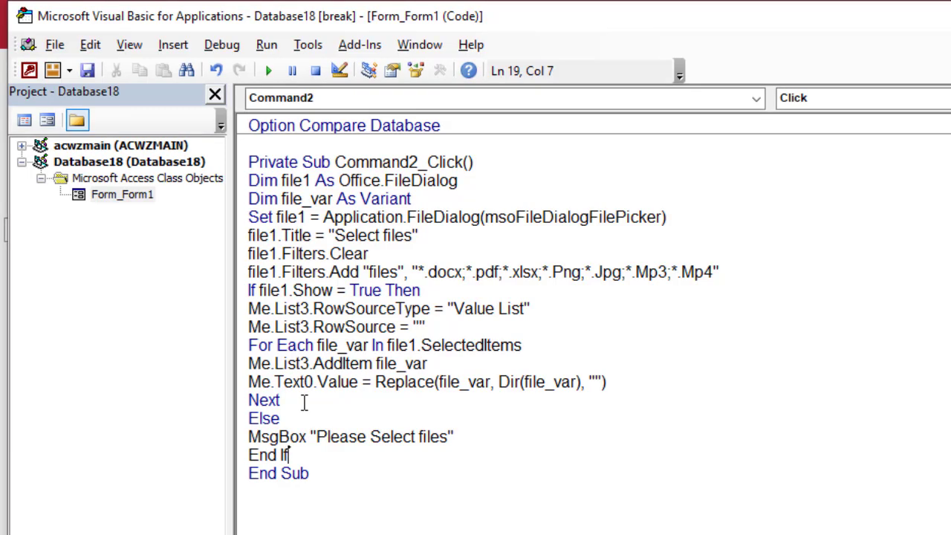
left_click(88, 72)
Step: Return from the VBA editor to Access and switch Form1 to Form View
left_click(54, 45)
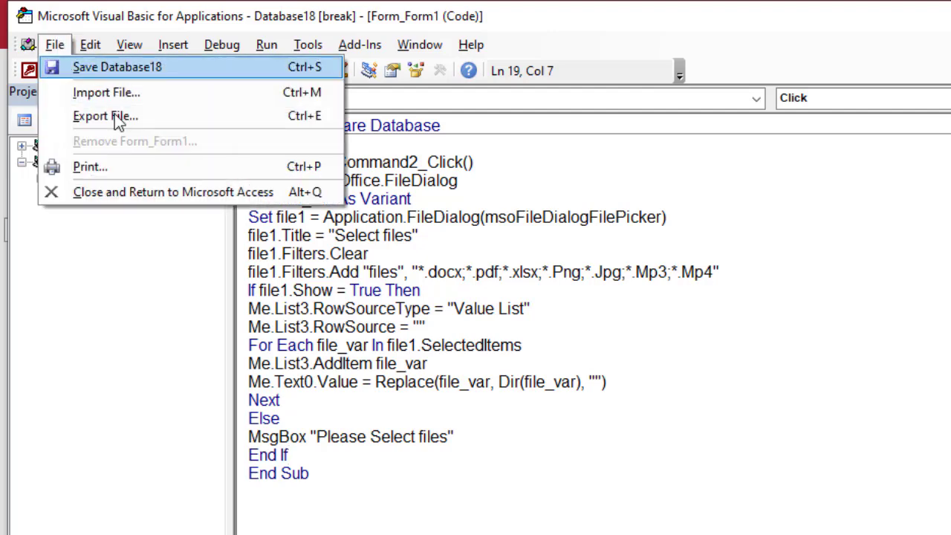
left_click(186, 192)
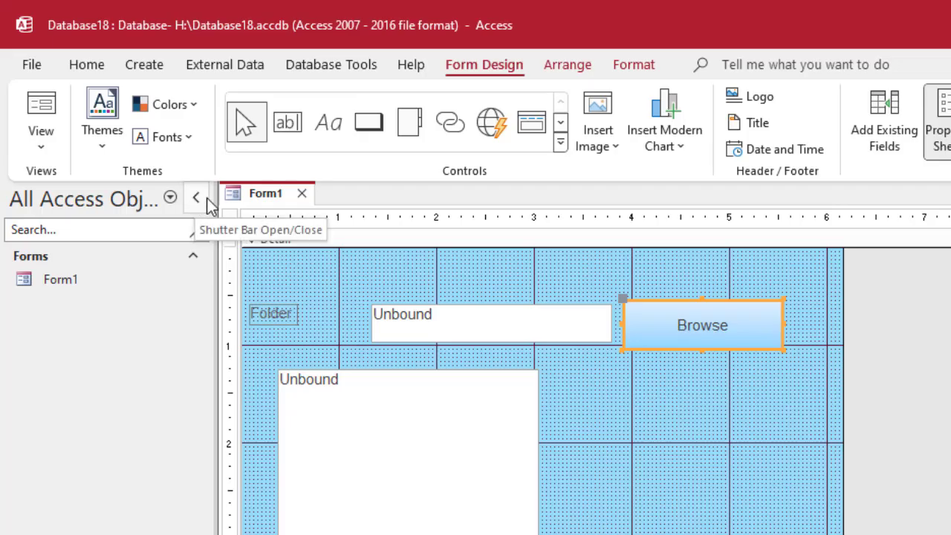
left_click(34, 145)
left_click(74, 187)
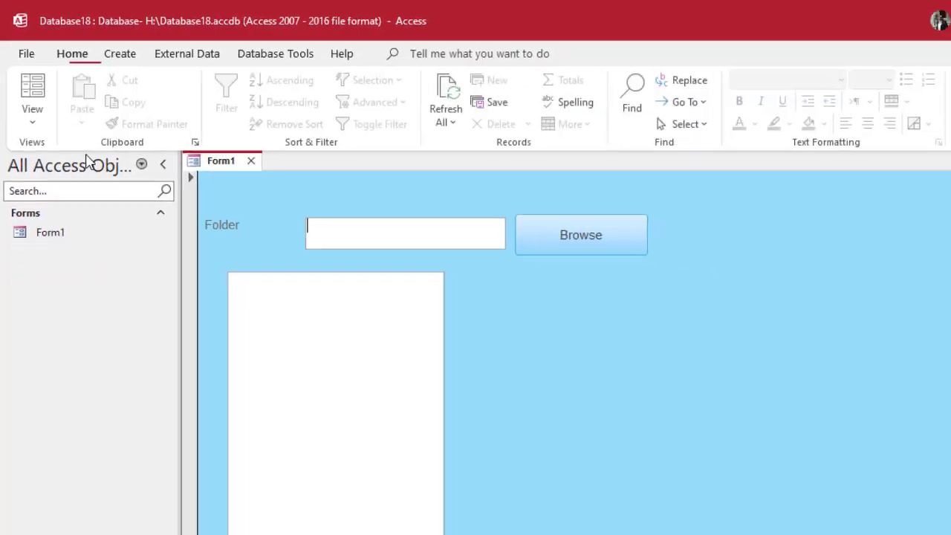
Step: Test Browse by cancelling the picker and dismissing the 'Please Select files' message
left_click(532, 207)
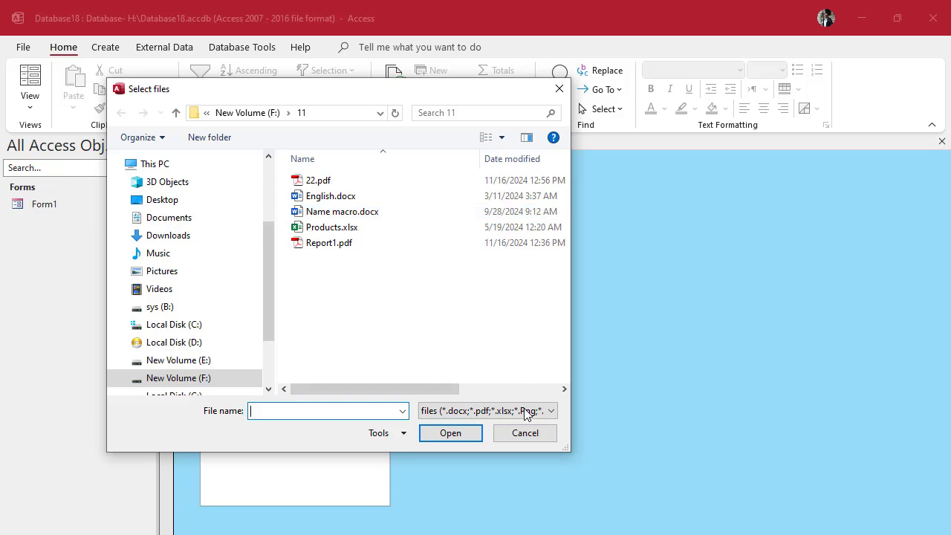
left_click(525, 435)
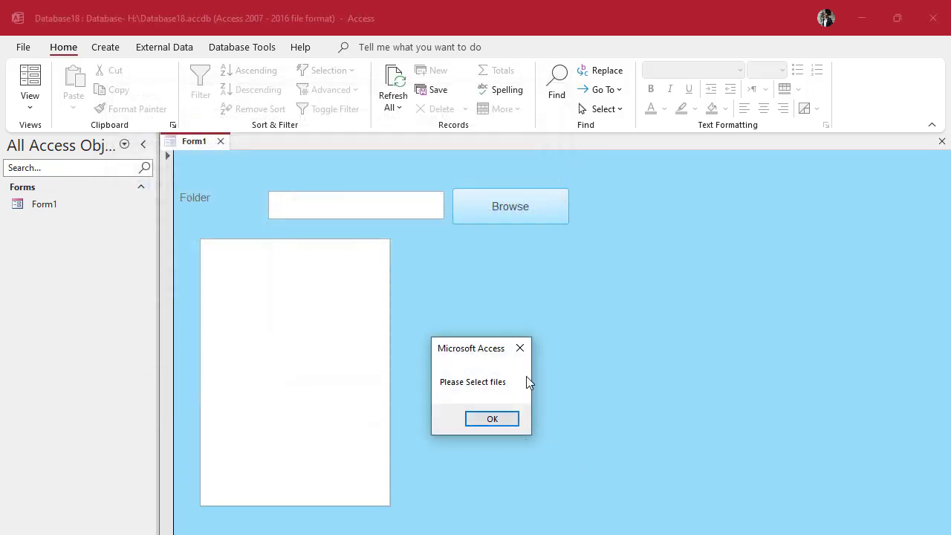
left_click(505, 422)
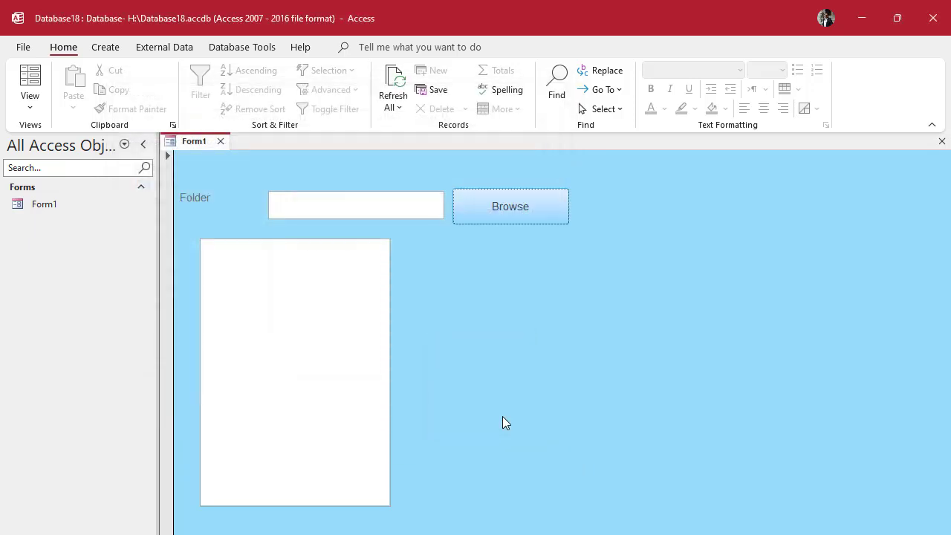
Step: Browse again, add all five F:\11 files from 22.pdf to Report1.pdf, and click listed entries
left_click(513, 205)
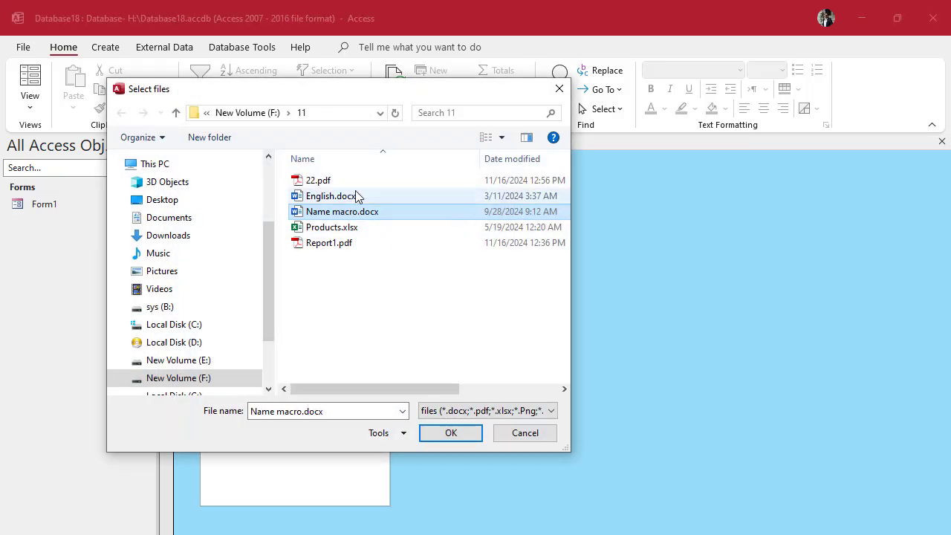
left_click(317, 182)
left_click(343, 245, "shift")
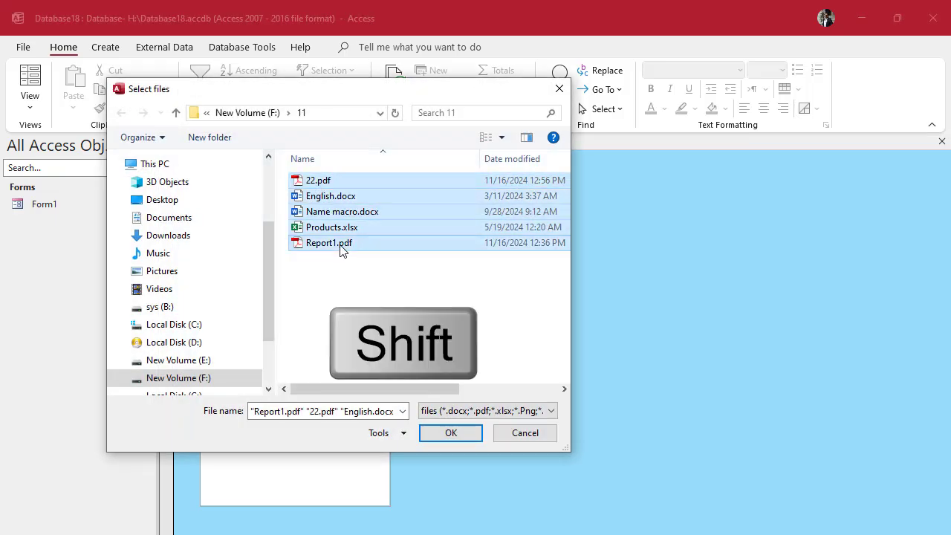
left_click(439, 439)
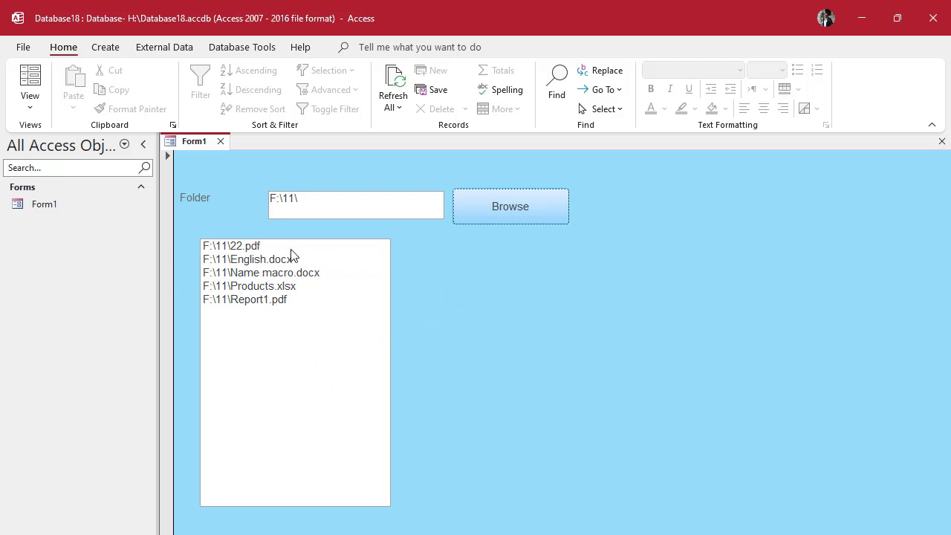
left_click(261, 248)
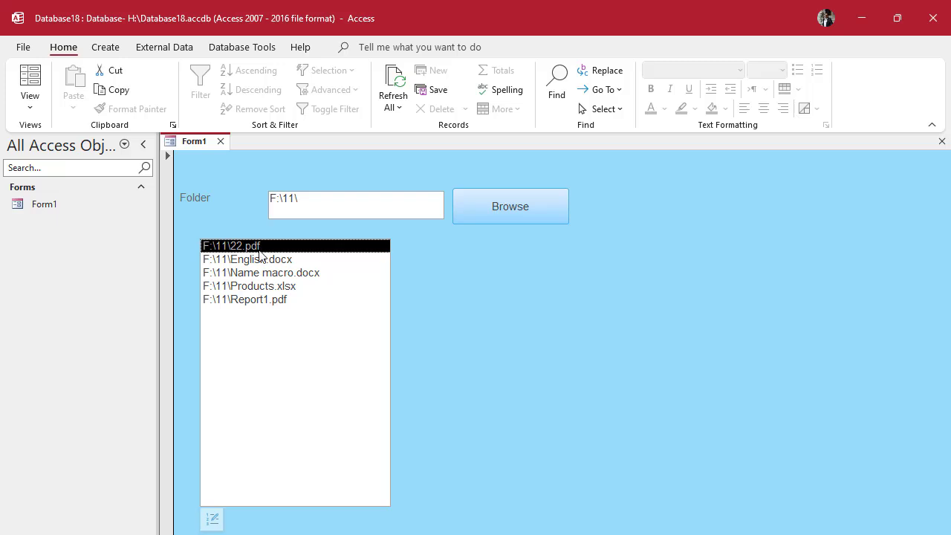
left_click(261, 260)
left_click(262, 275)
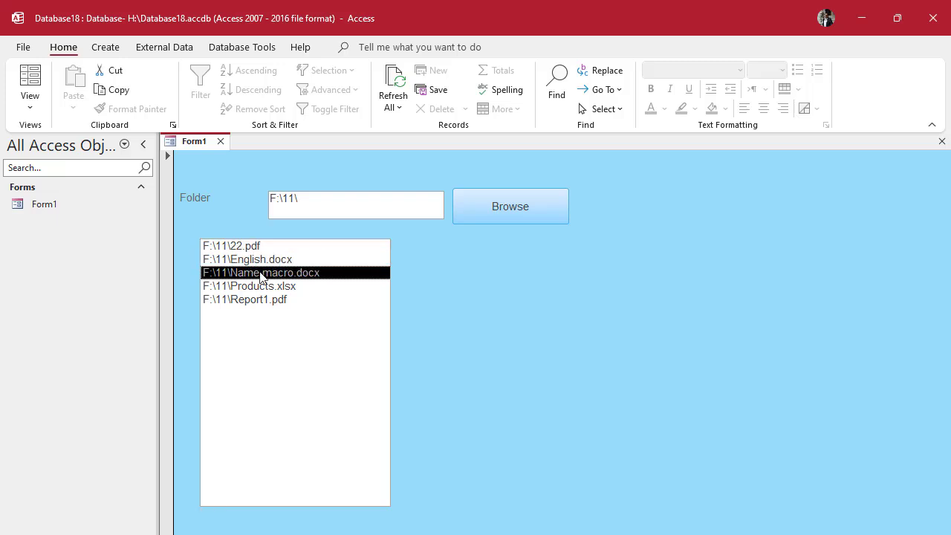
right_click(515, 300)
Step: In Design View, create a Code Builder On Click procedure for the List3 list box
left_click(578, 358)
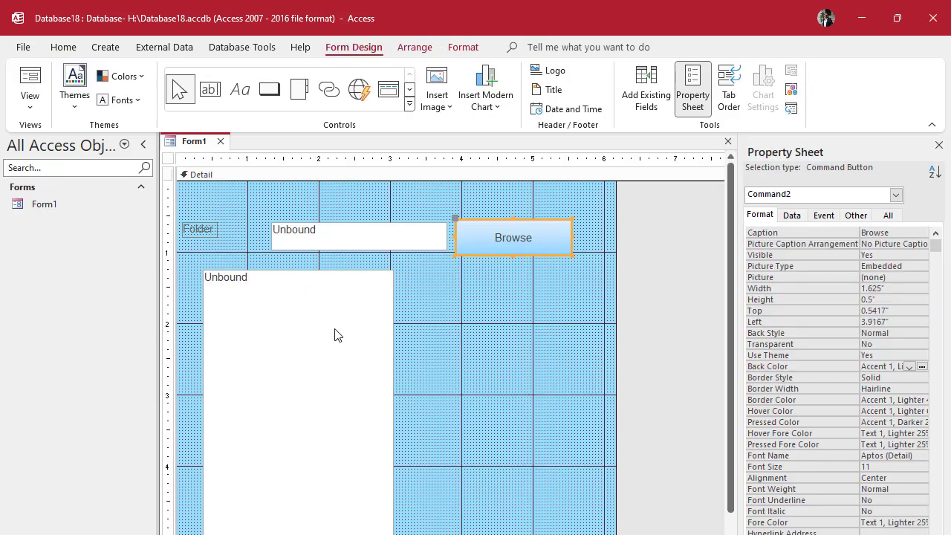
left_click(208, 315)
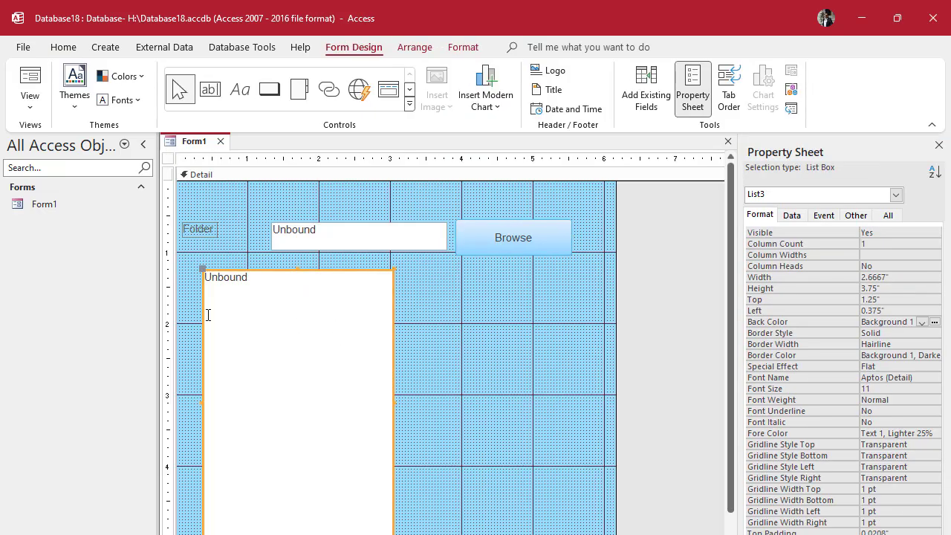
left_click(823, 215)
left_click(866, 231)
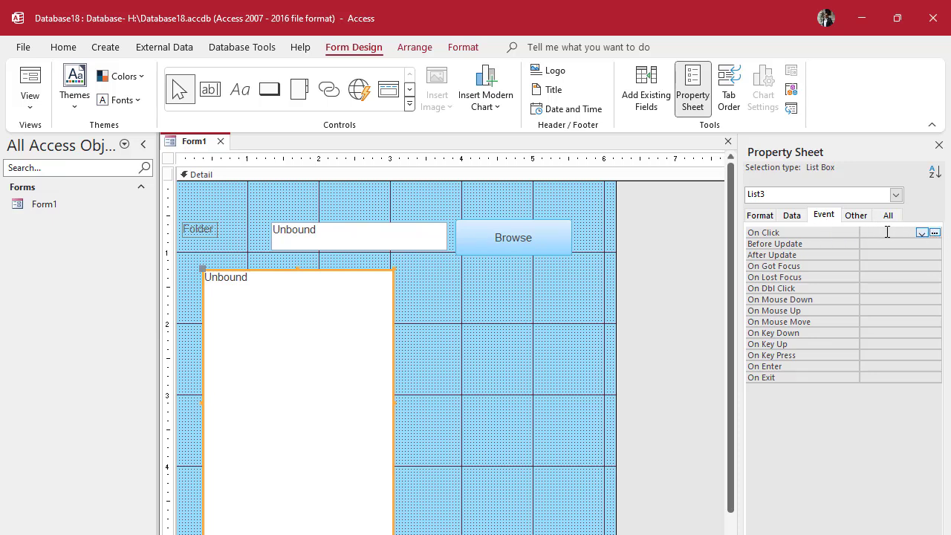
left_click(935, 233)
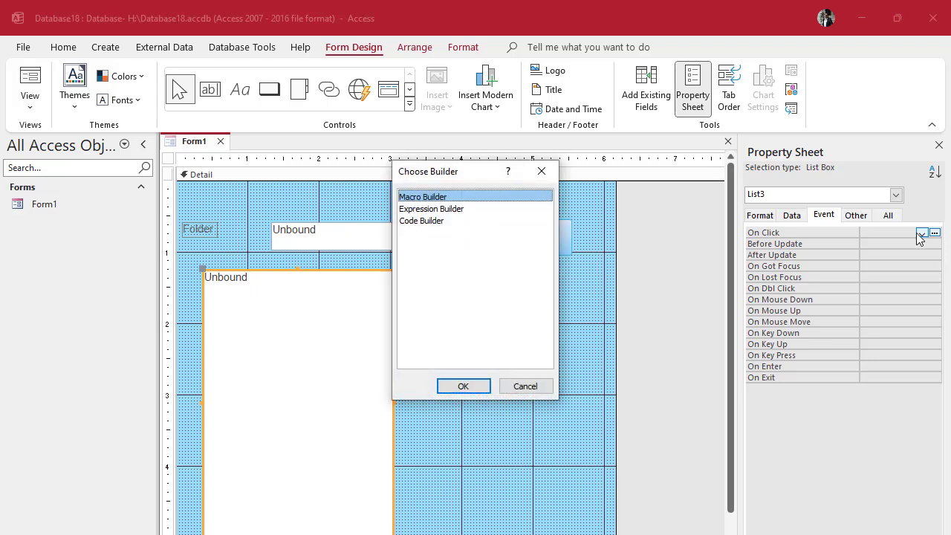
left_click(434, 222)
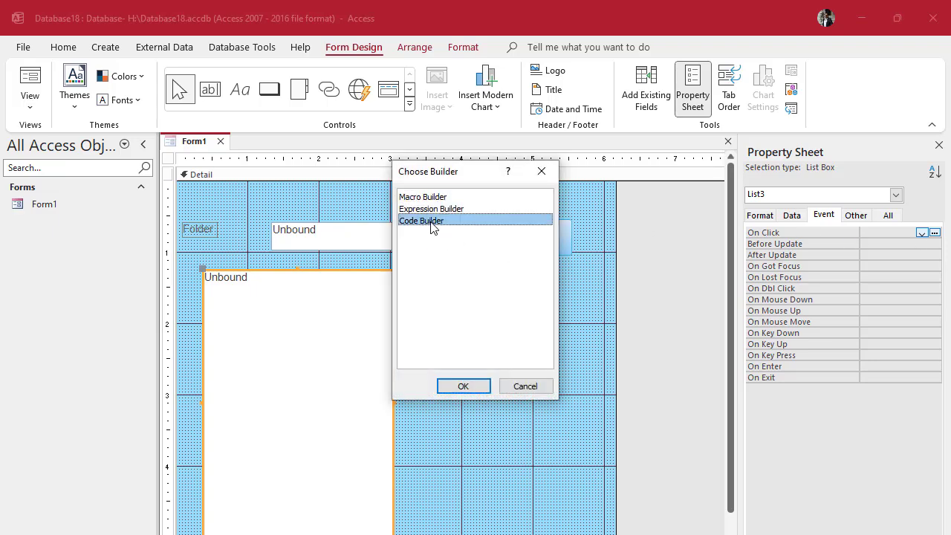
left_click(463, 387)
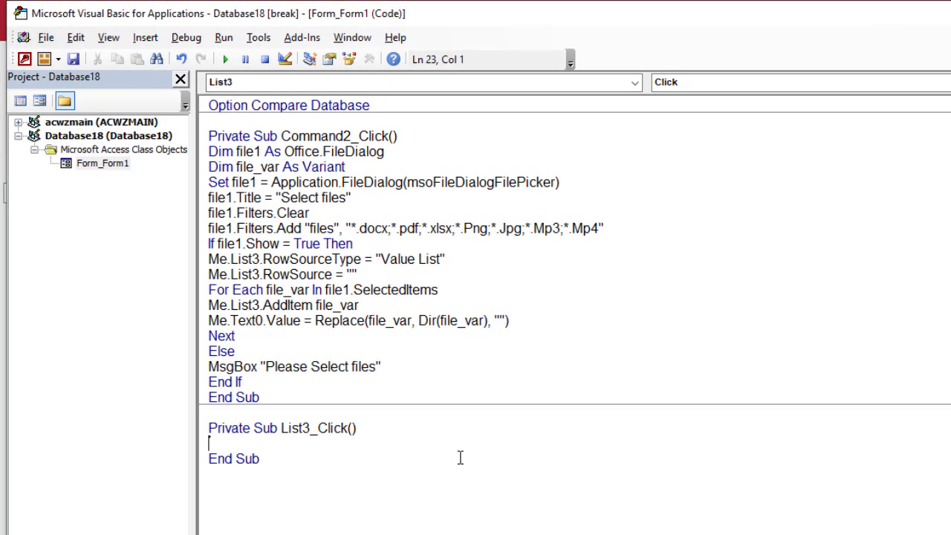
Step: Make List3_Click run Application.FollowHyperlink Me.List3.Column(0) to open the clicked file
type("Appl")
type("icatio")
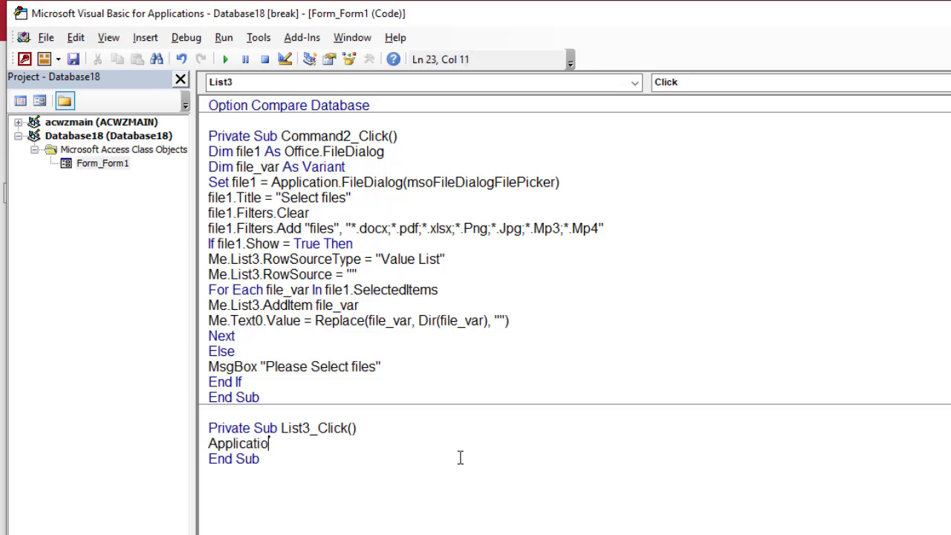
type("n")
type(".")
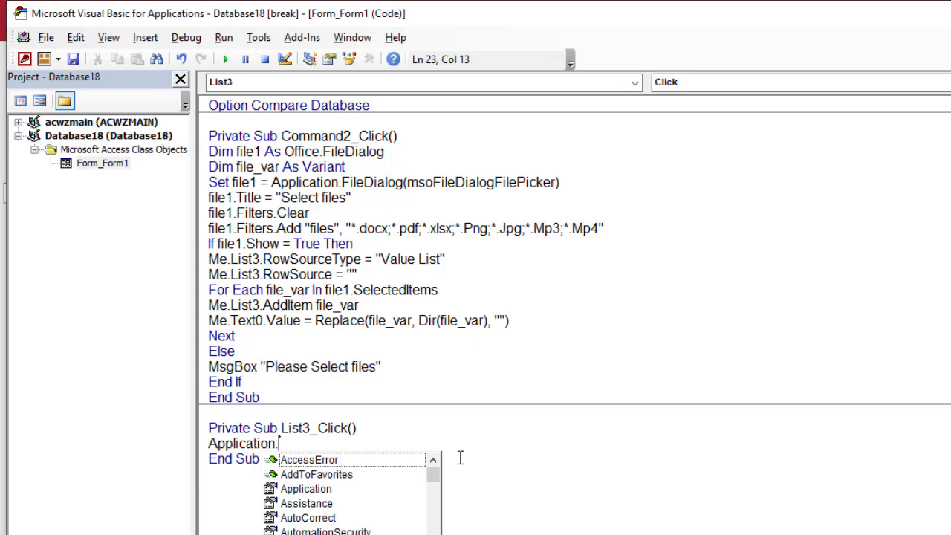
type("Foll")
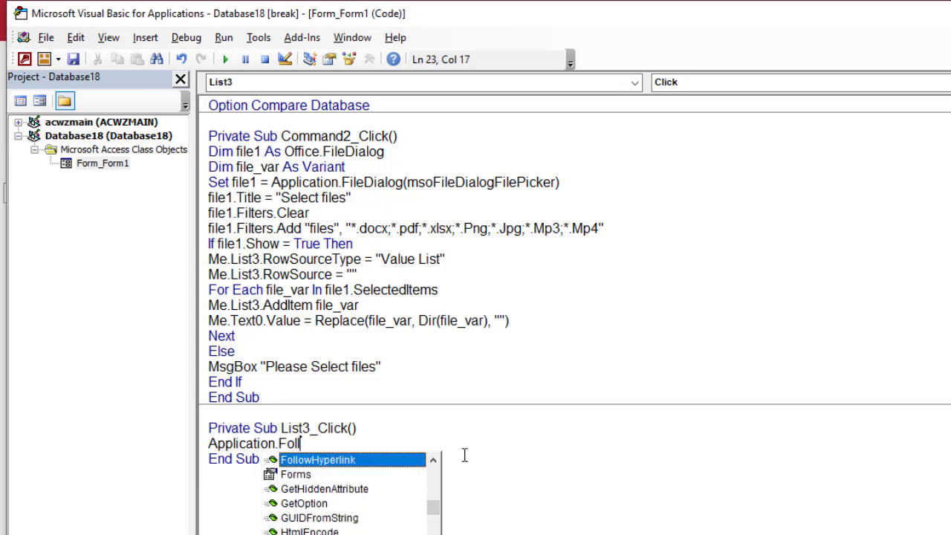
double_click(368, 460)
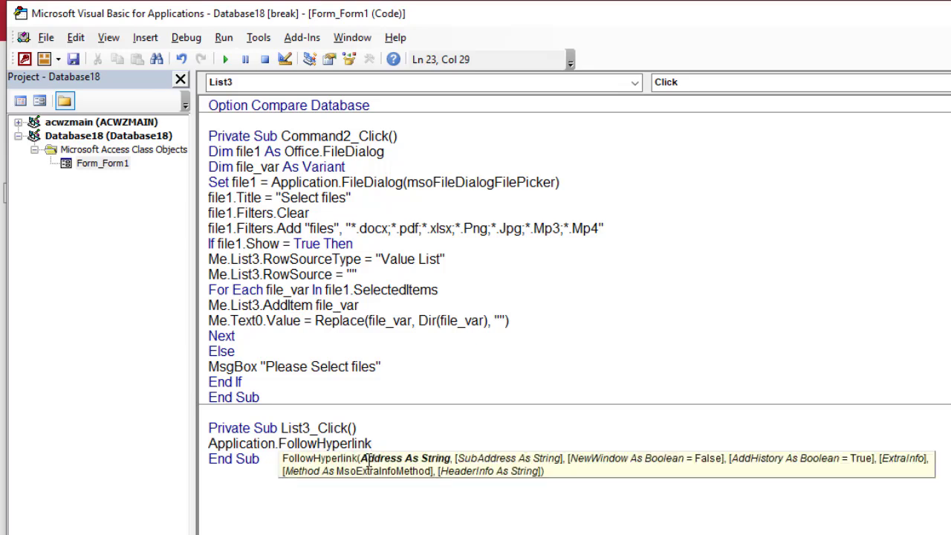
type("Me.L")
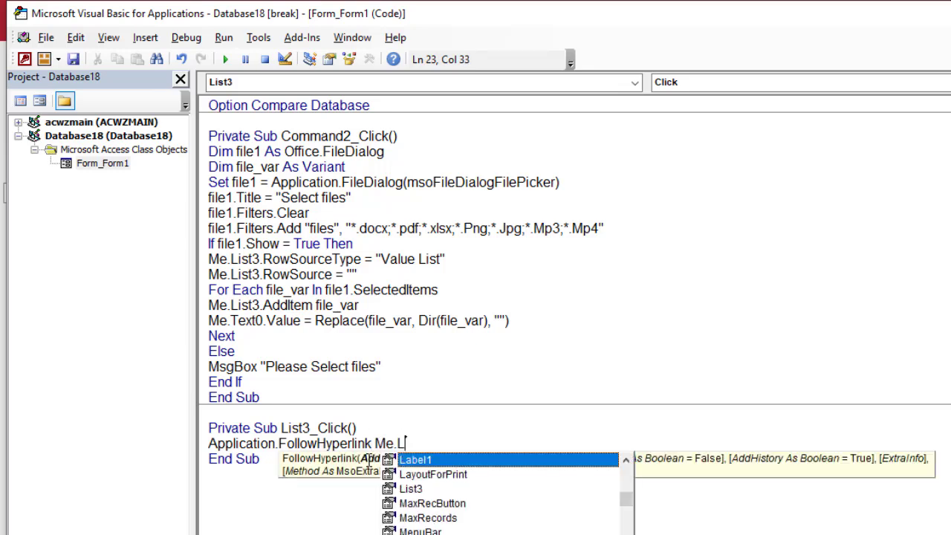
double_click(412, 489)
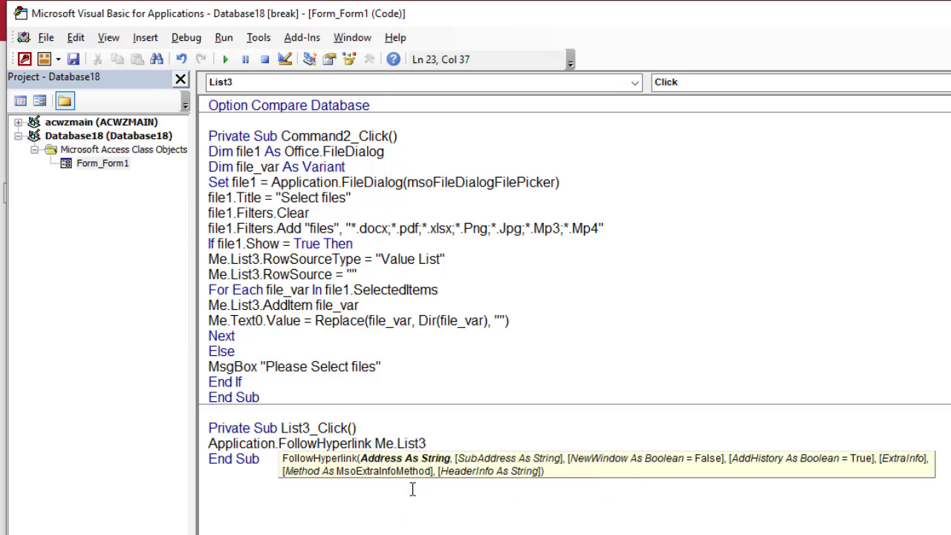
type(".")
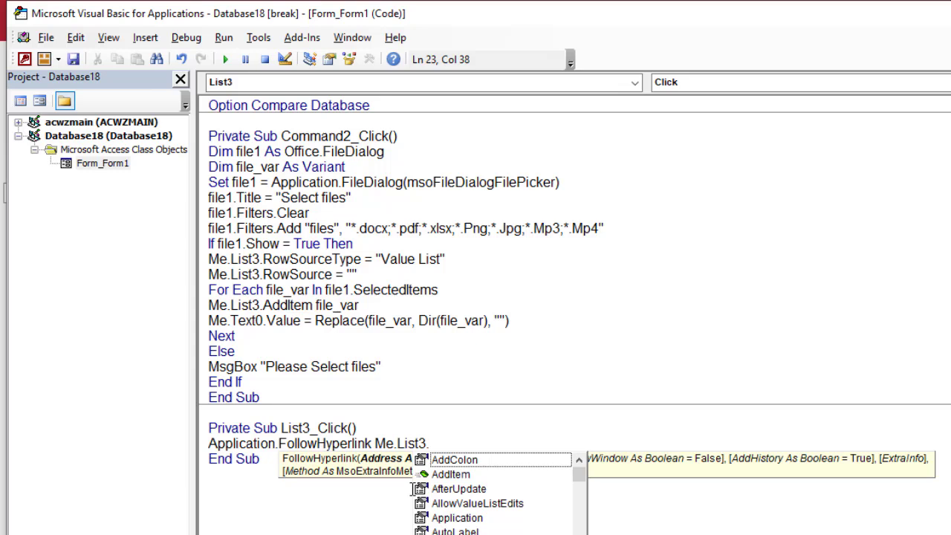
type("Col")
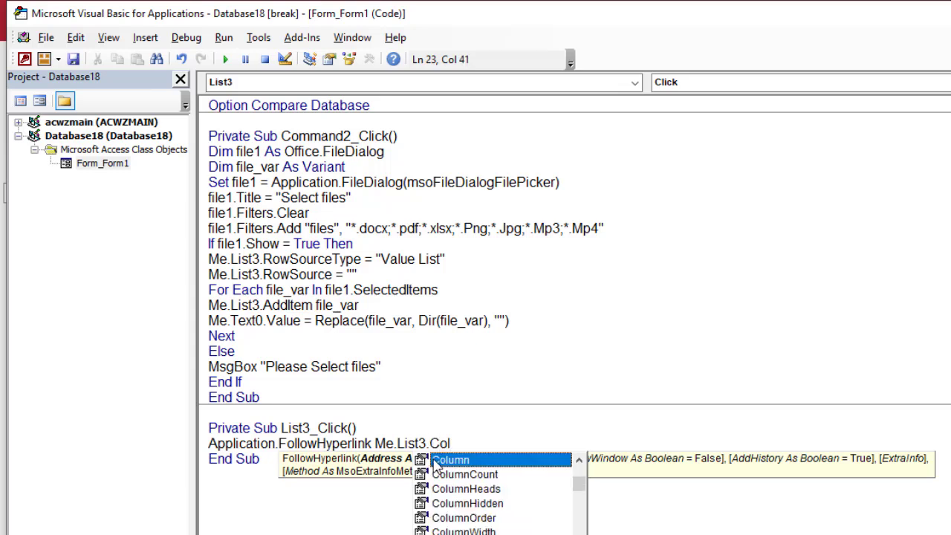
double_click(458, 463)
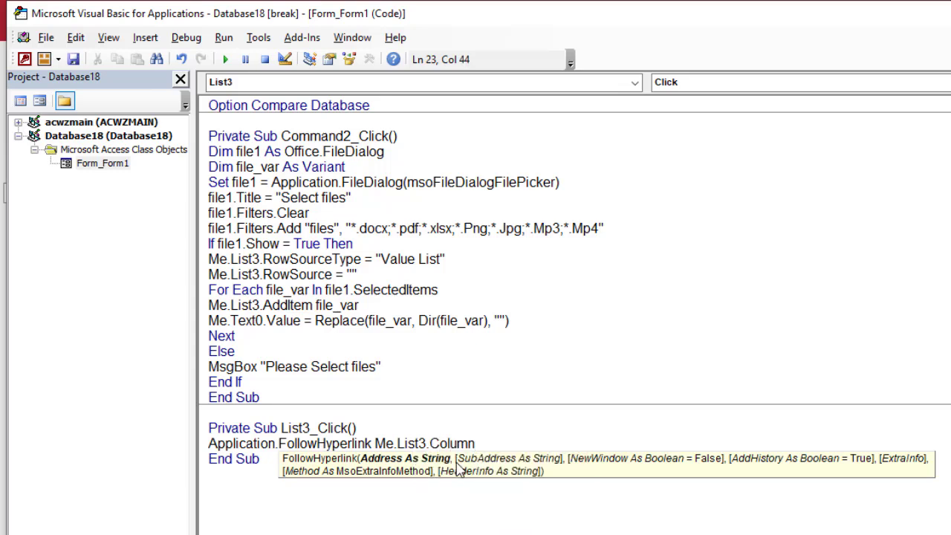
type("(0)")
left_click(420, 494)
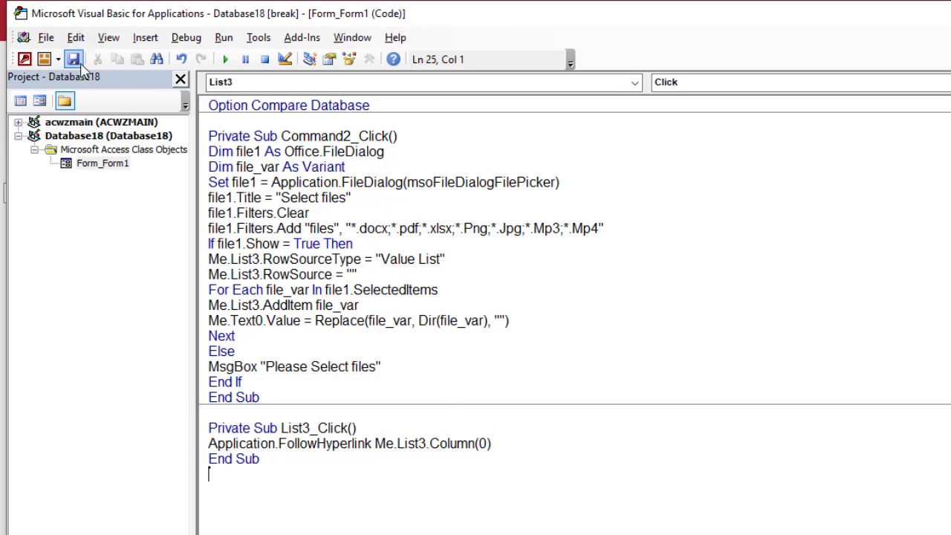
Step: Return to Access, run Form1 in Form View, and browse to add F:\11\22.pdf
left_click(45, 37)
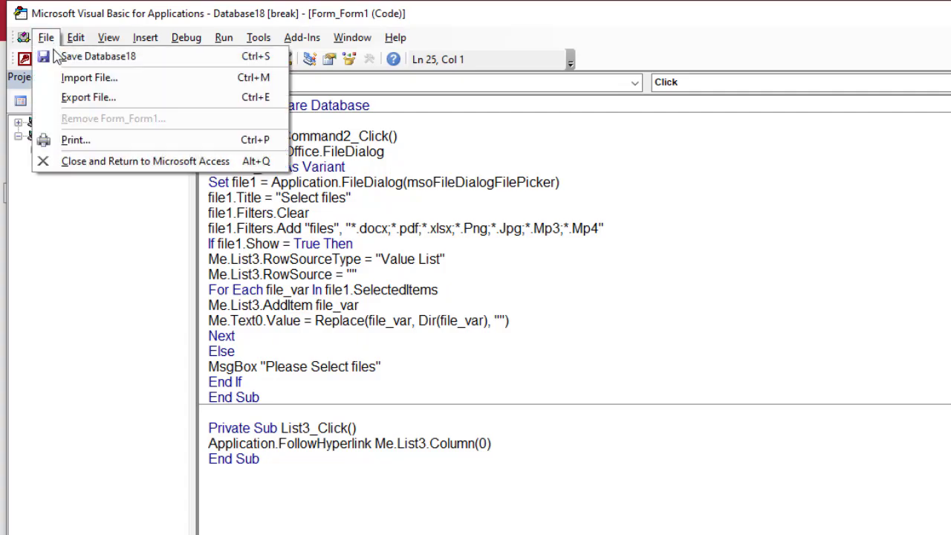
left_click(100, 163)
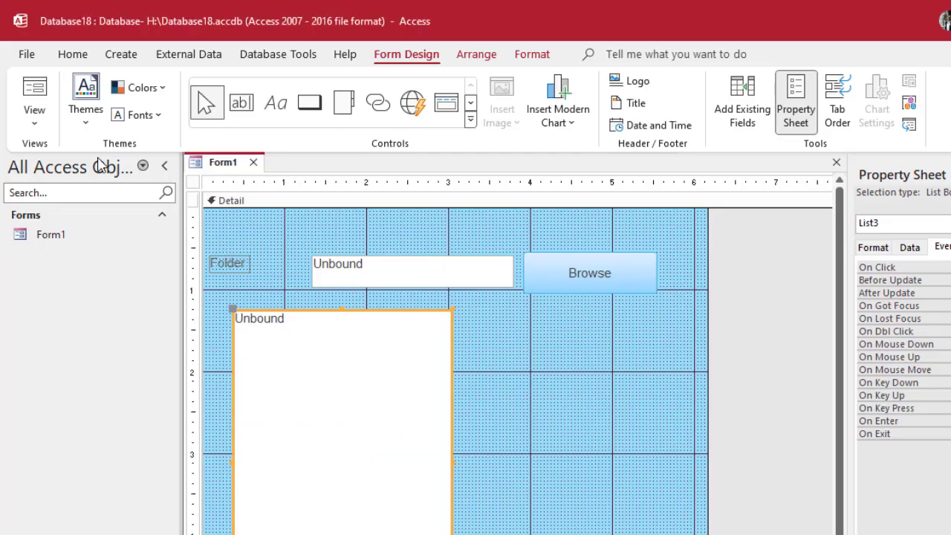
left_click(32, 128)
left_click(70, 156)
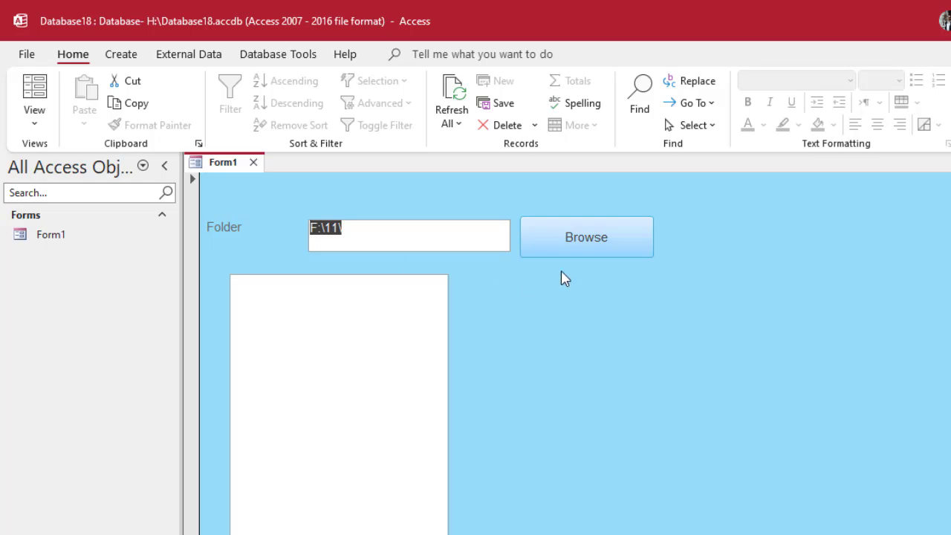
left_click(569, 245)
double_click(347, 206)
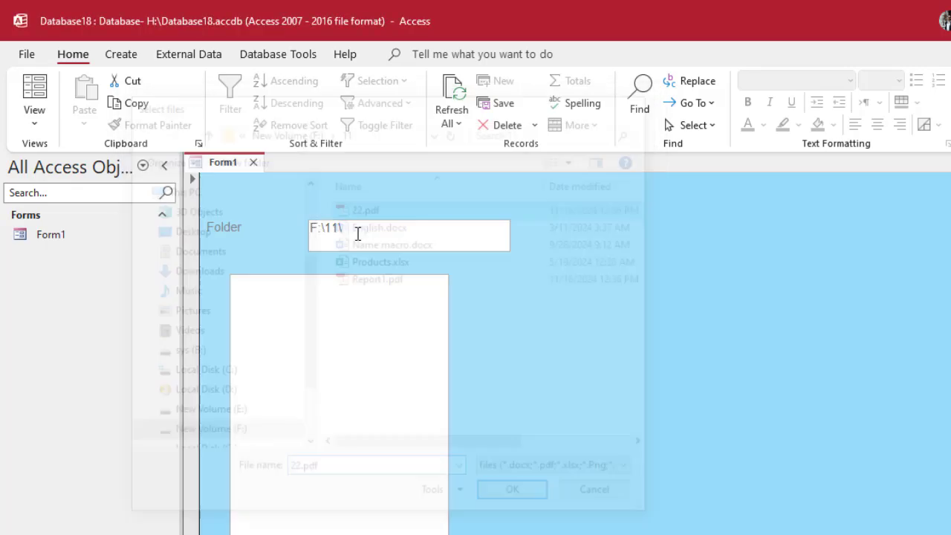
left_click(292, 291)
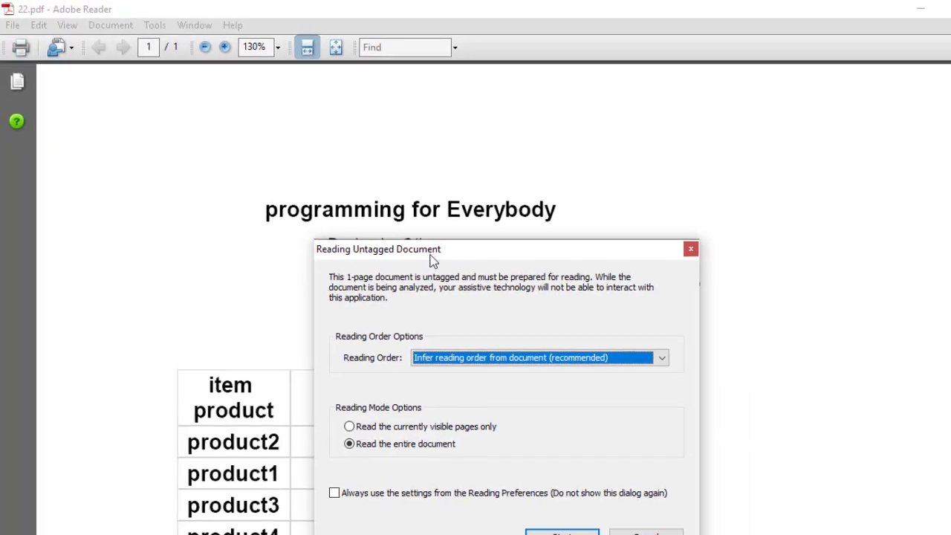
left_click(648, 234)
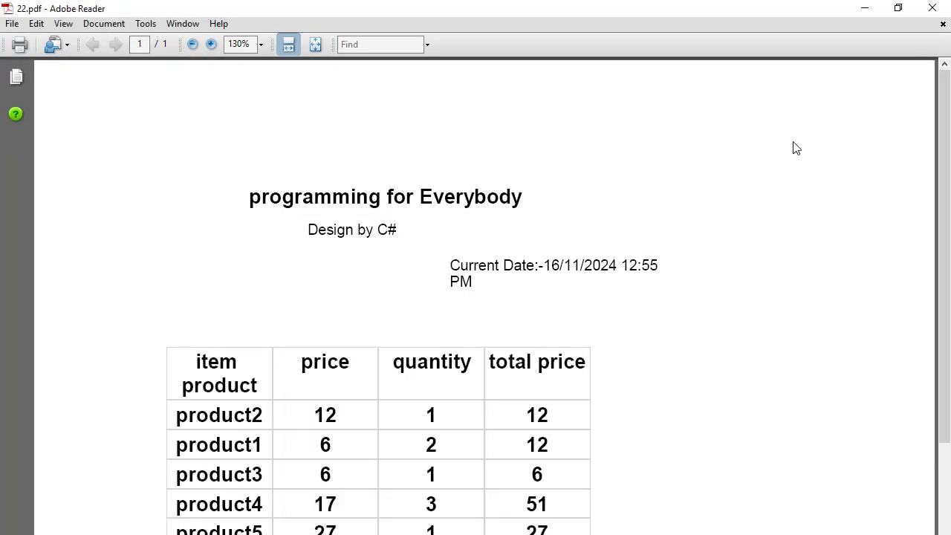
left_click(933, 9)
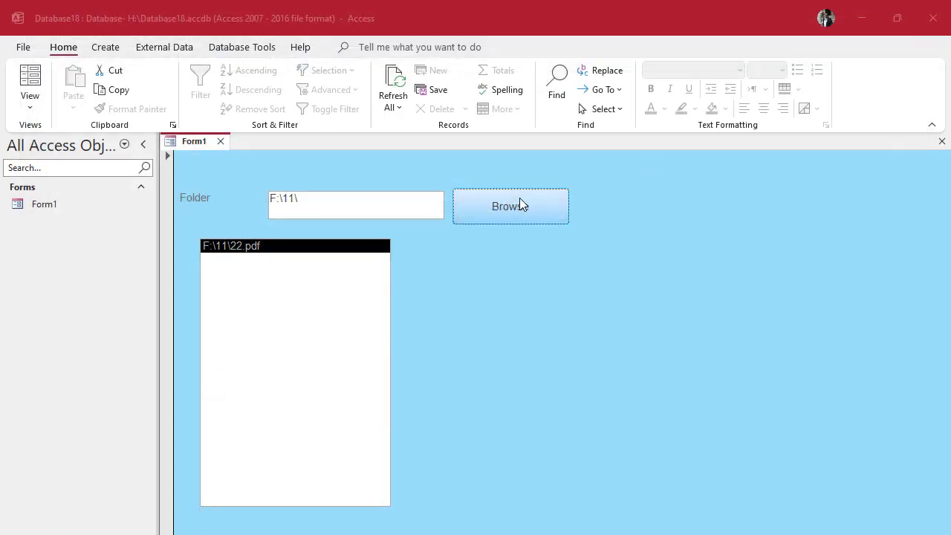
Step: Browse and add all five F:\11 files, 22.pdf through Report1.pdf, to the list
left_click(520, 199)
left_click(340, 182)
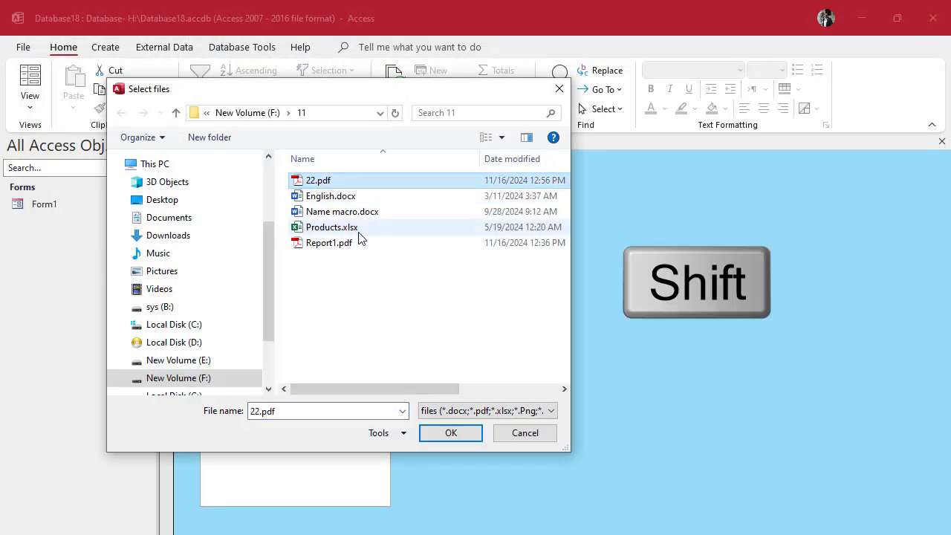
left_click(340, 243, "shift")
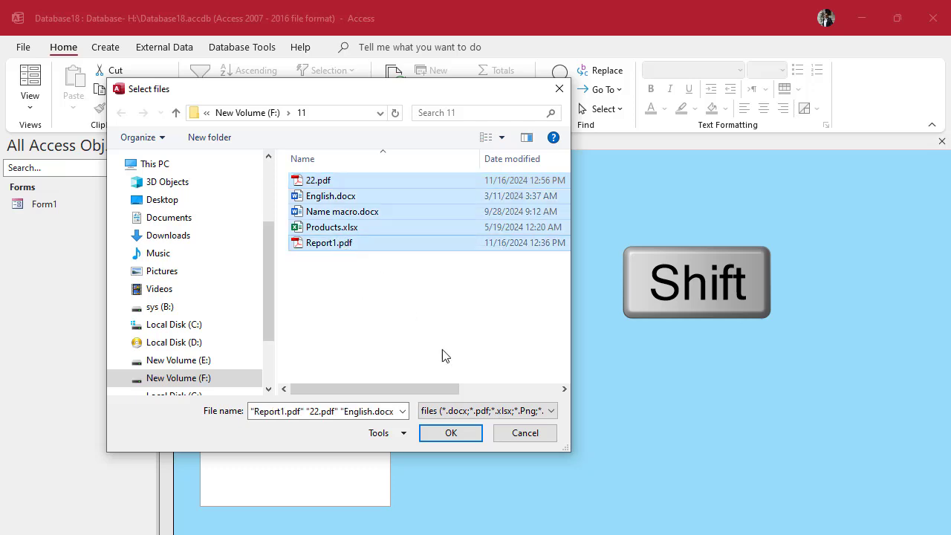
left_click(475, 433)
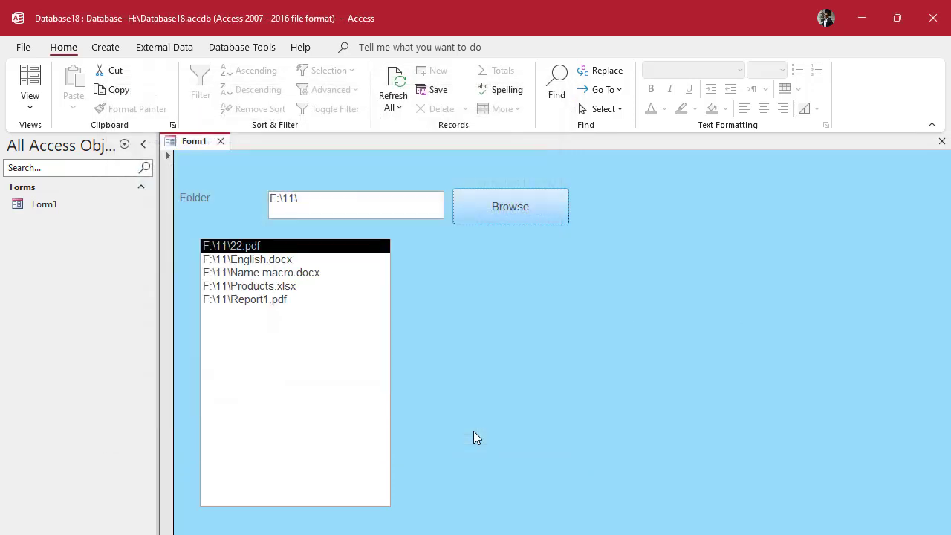
Step: Open English.docx from the list and close it, then open Report1.pdf in Adobe Reader
left_click(261, 262)
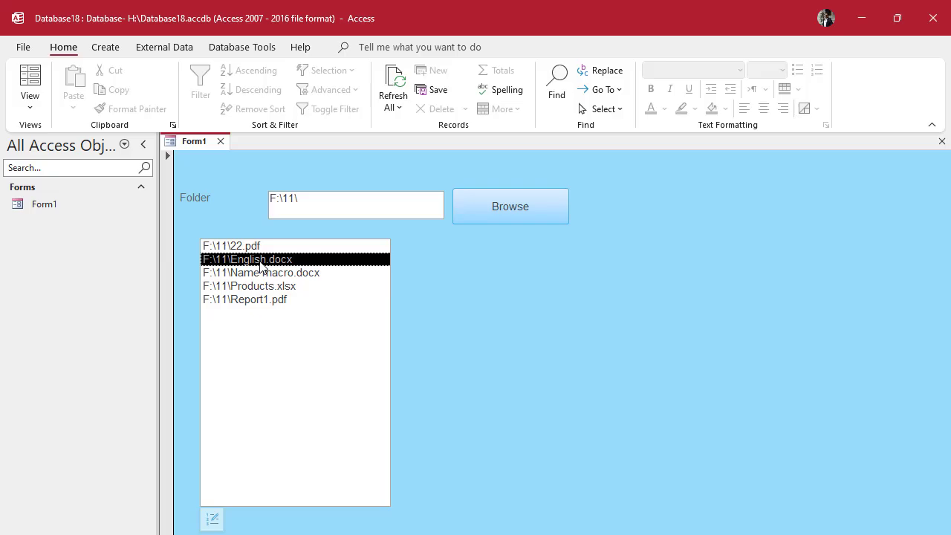
double_click(262, 259)
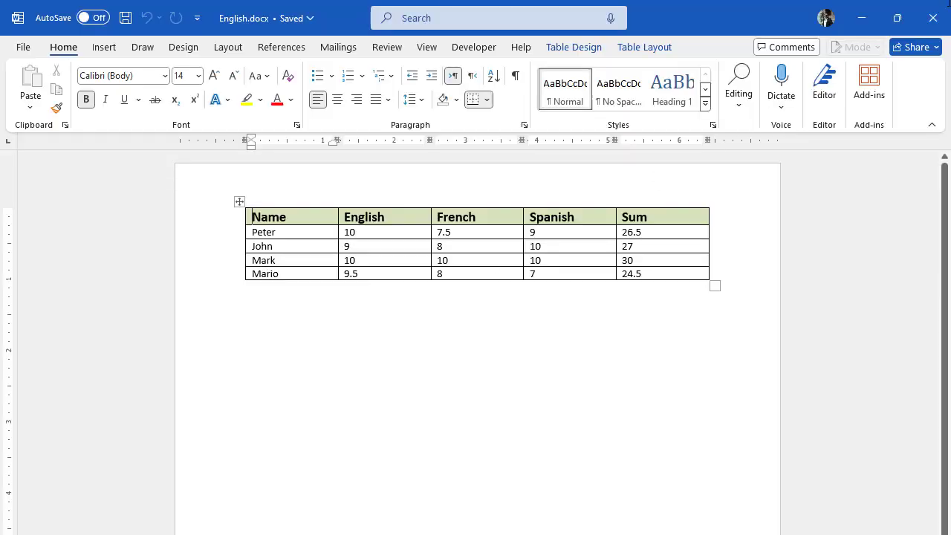
left_click(927, 20)
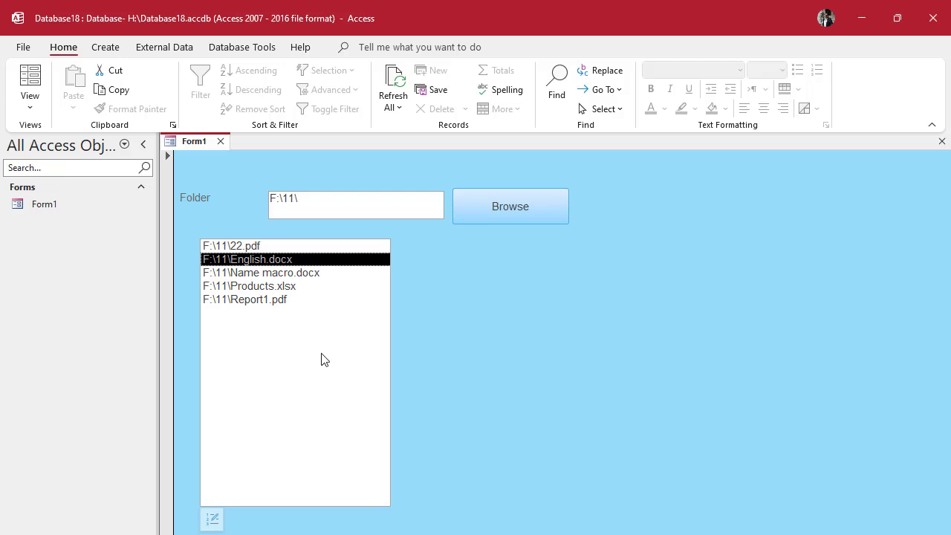
double_click(275, 300)
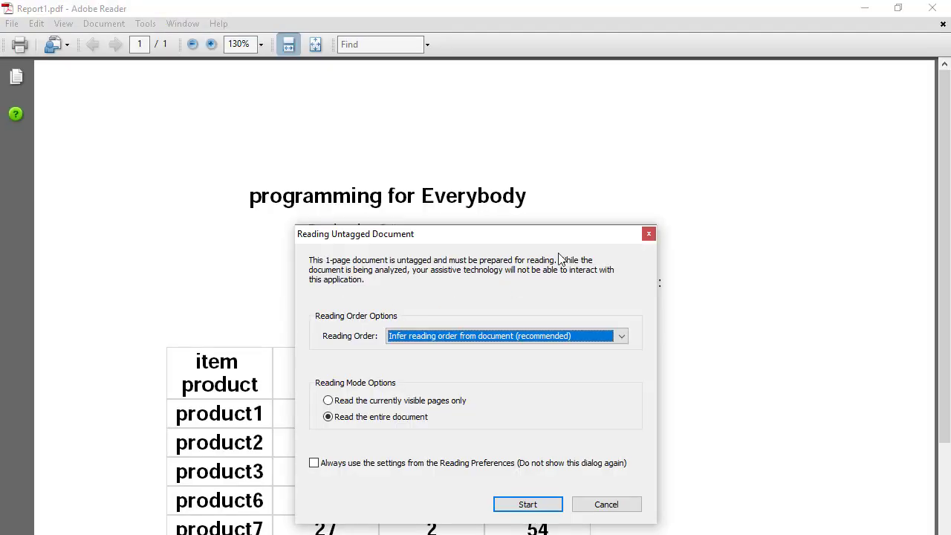
left_click(648, 235)
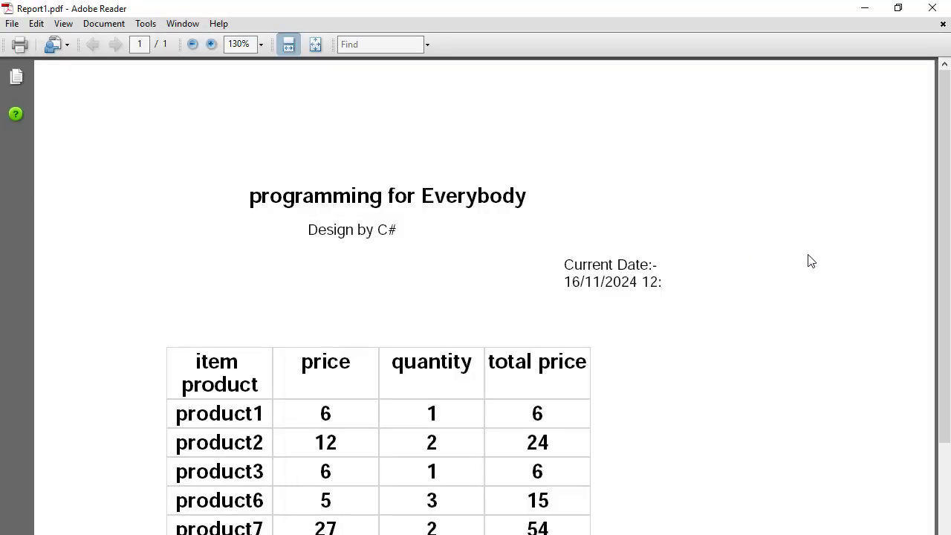